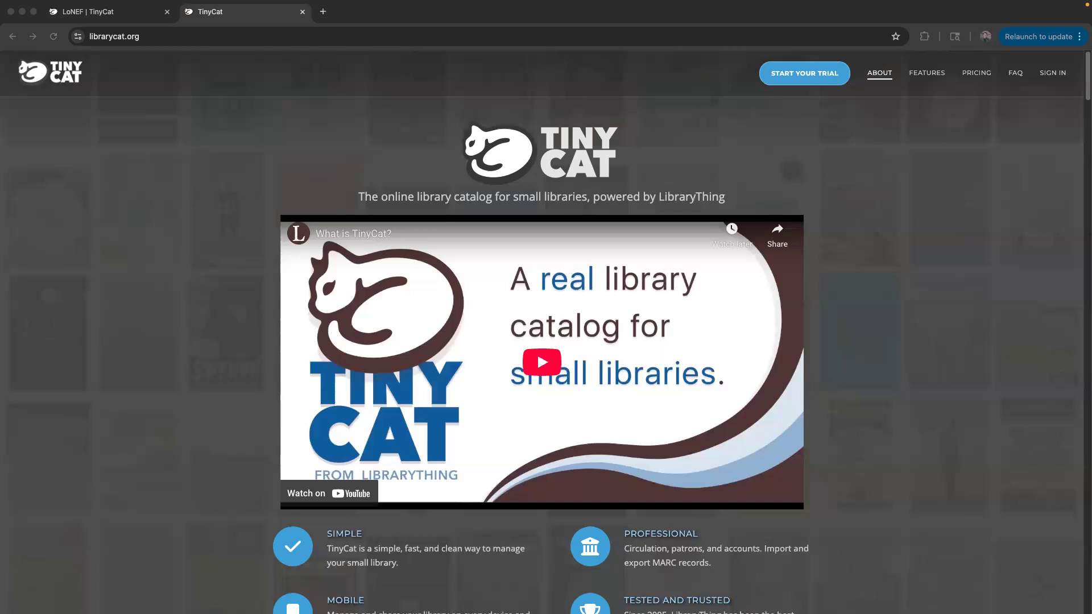
Close the extra TinyCat tab, keeping only the LoNEF catalog home page open.
left_click(166, 12)
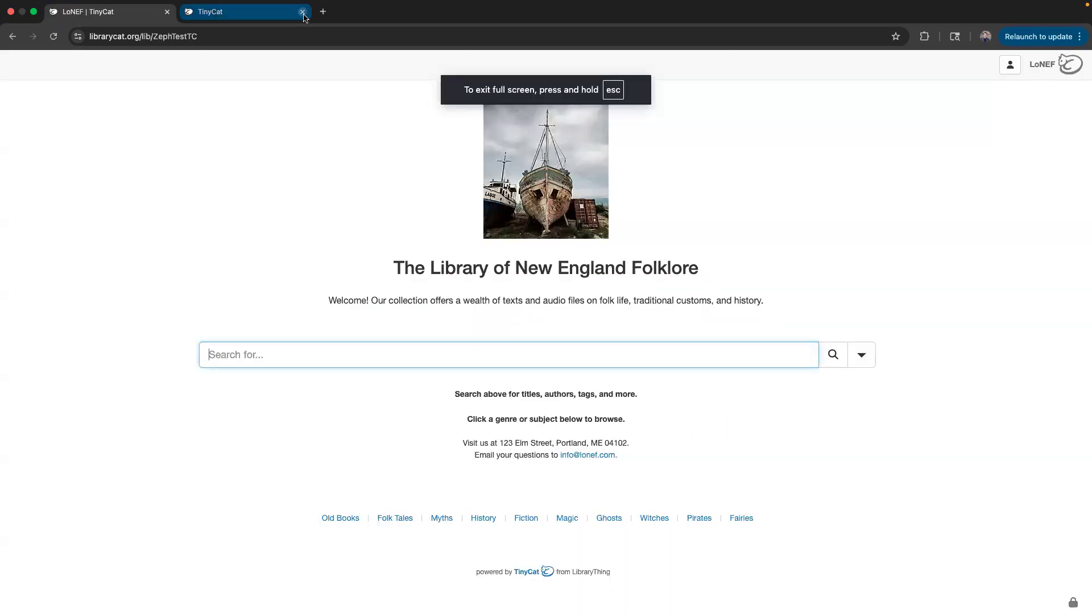
left_click(303, 13)
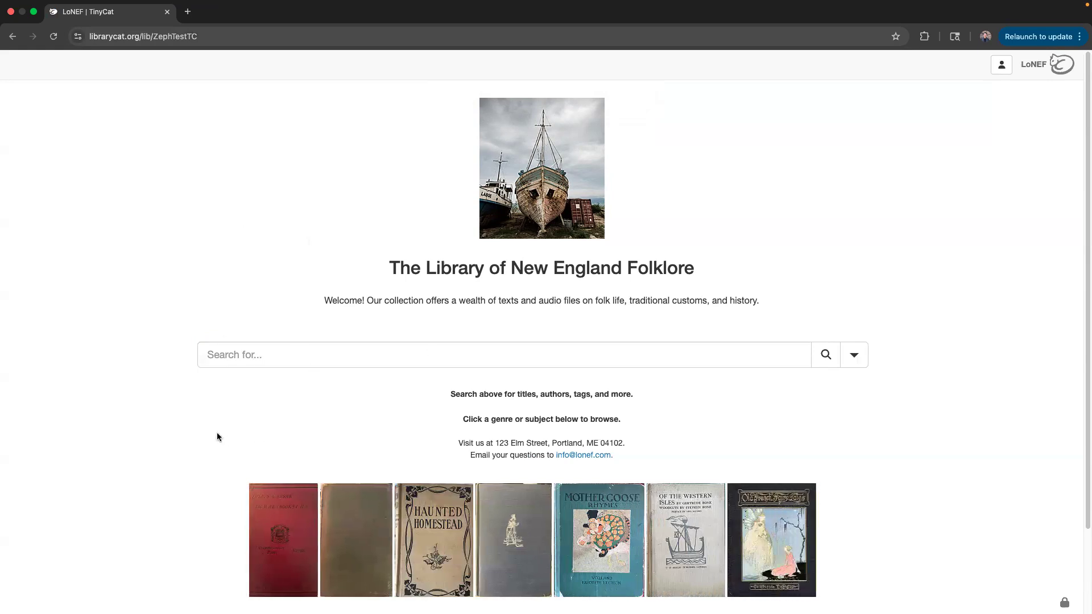
scroll(418, 410, "down", 3)
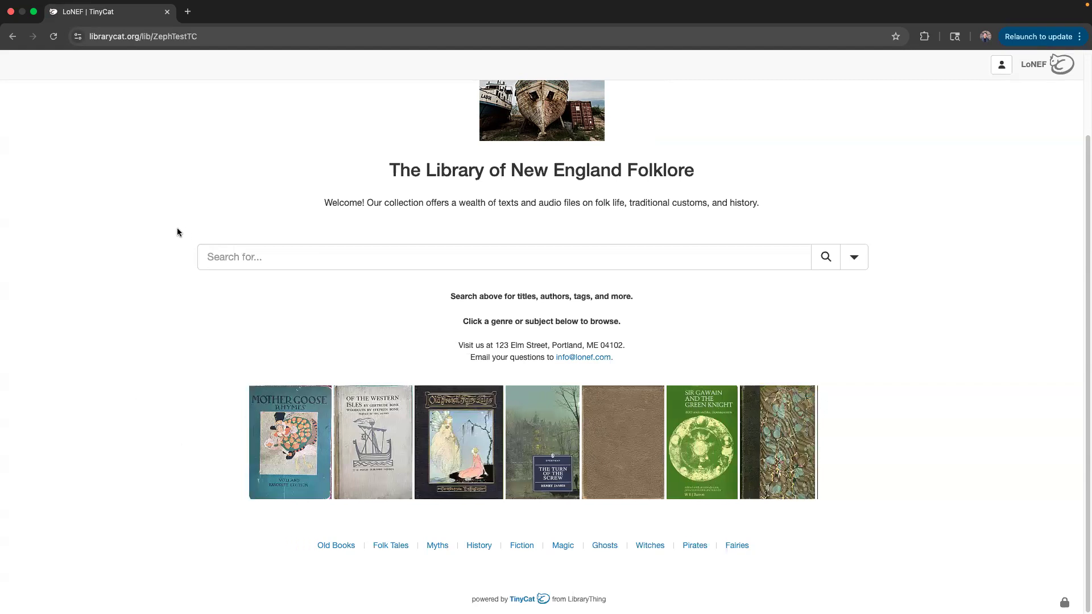
scroll(177, 232, "up", 2)
scroll(181, 230, "up", 2)
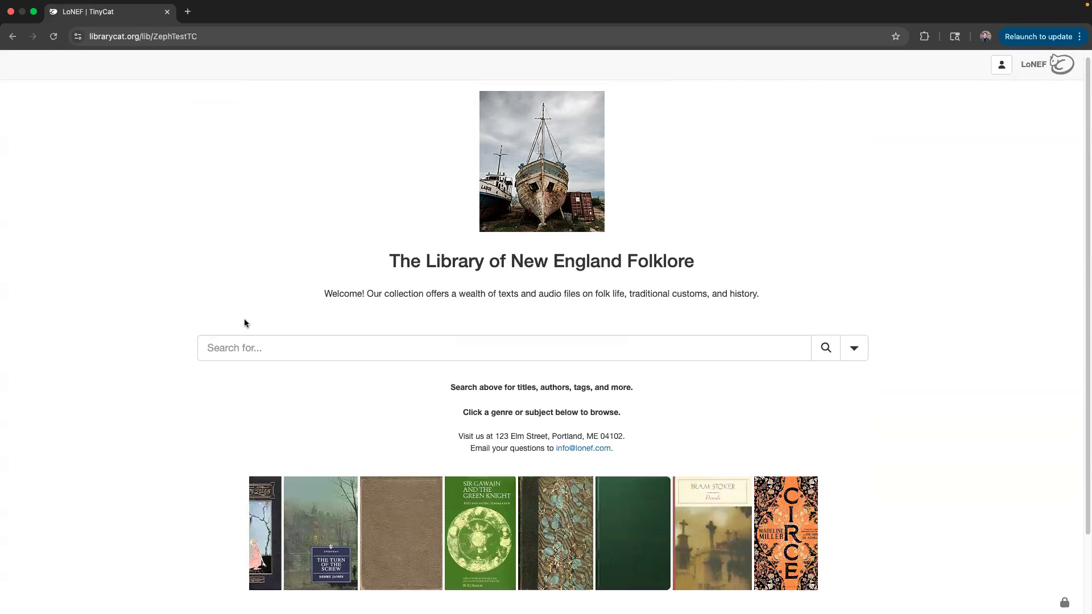
scroll(398, 342, "down", 1)
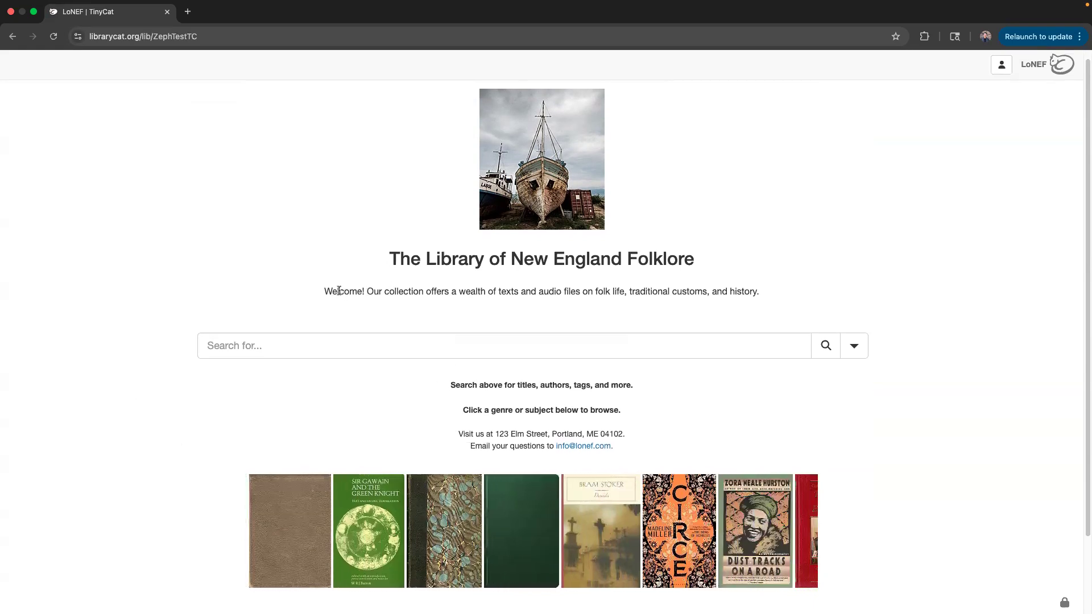
scroll(443, 370, "down", 1)
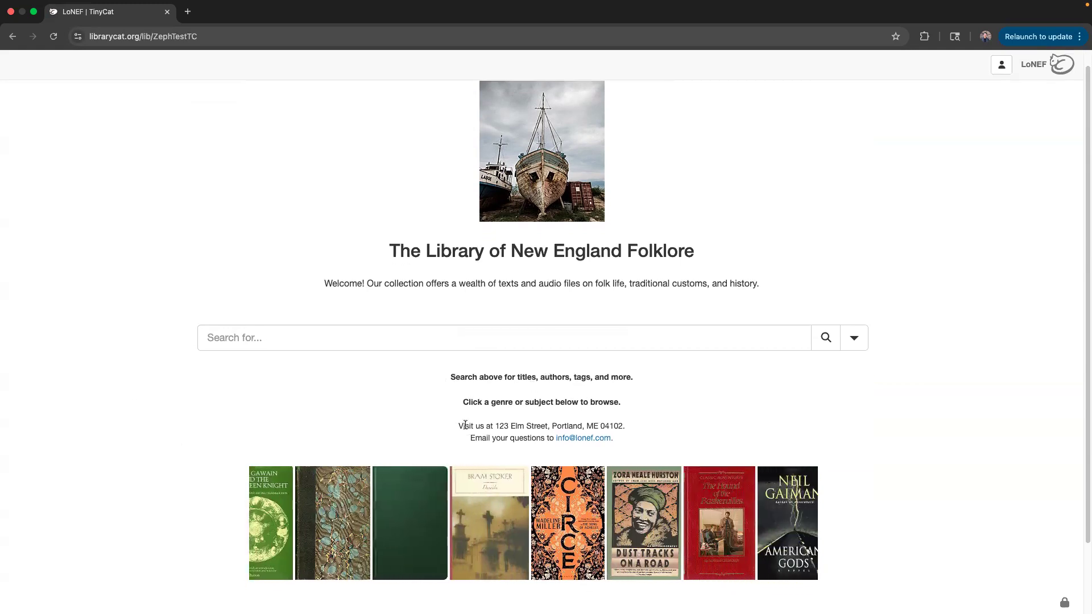
scroll(247, 390, "down", 3)
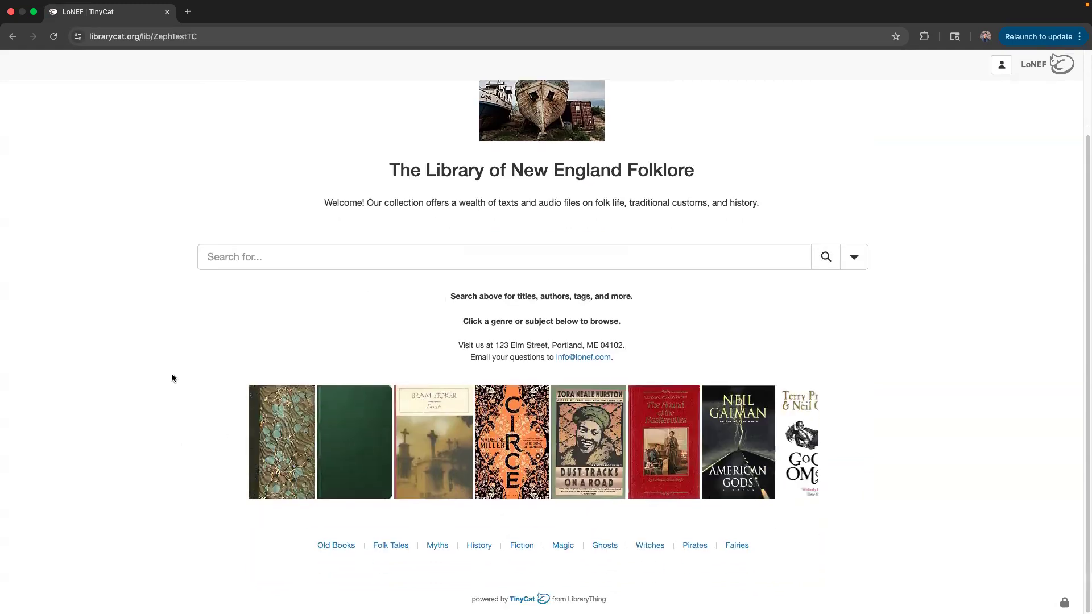
scroll(490, 214, "up", 1)
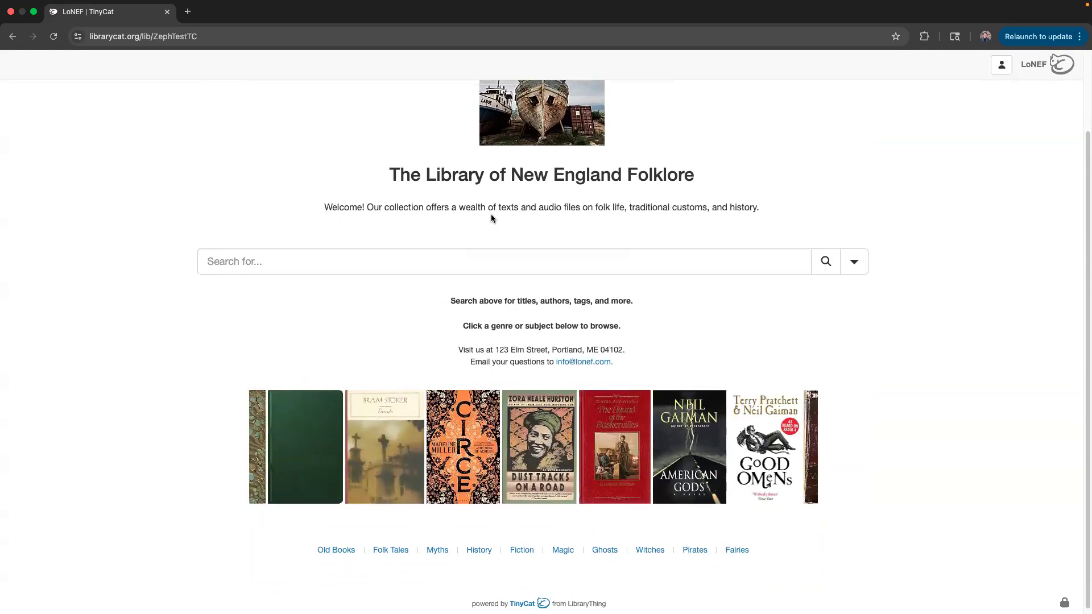
scroll(537, 246, "up", 1)
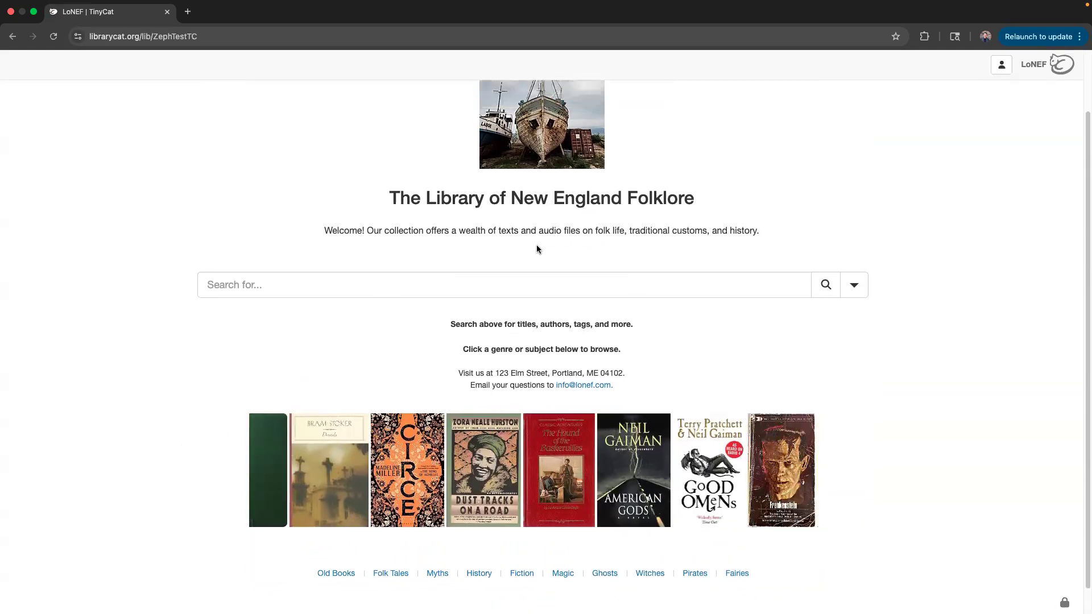
Search the catalog for 'old books'.
left_click(372, 280)
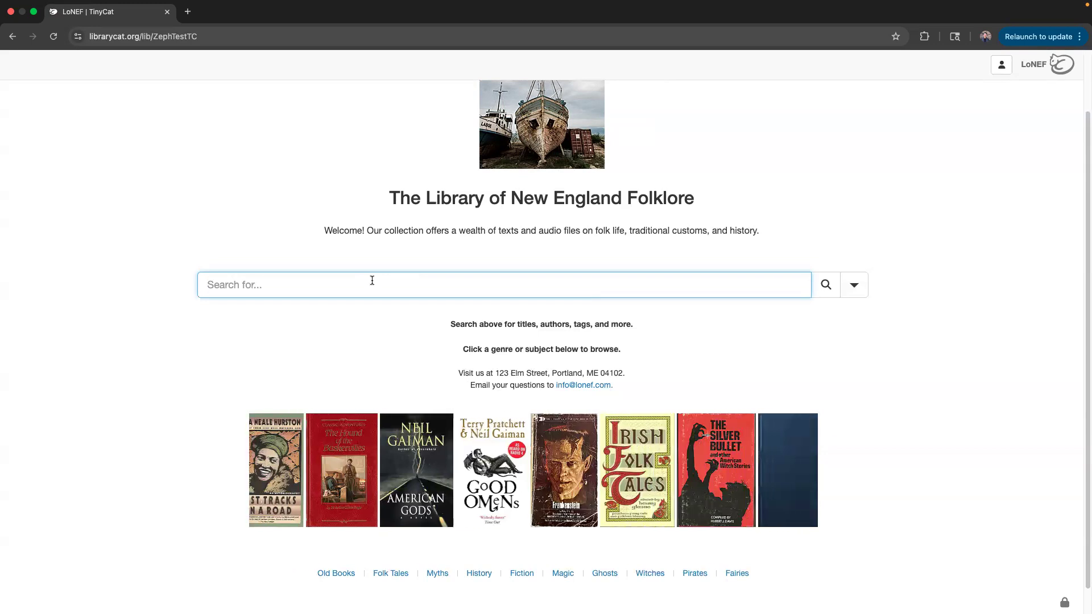
type("old books")
key("Return")
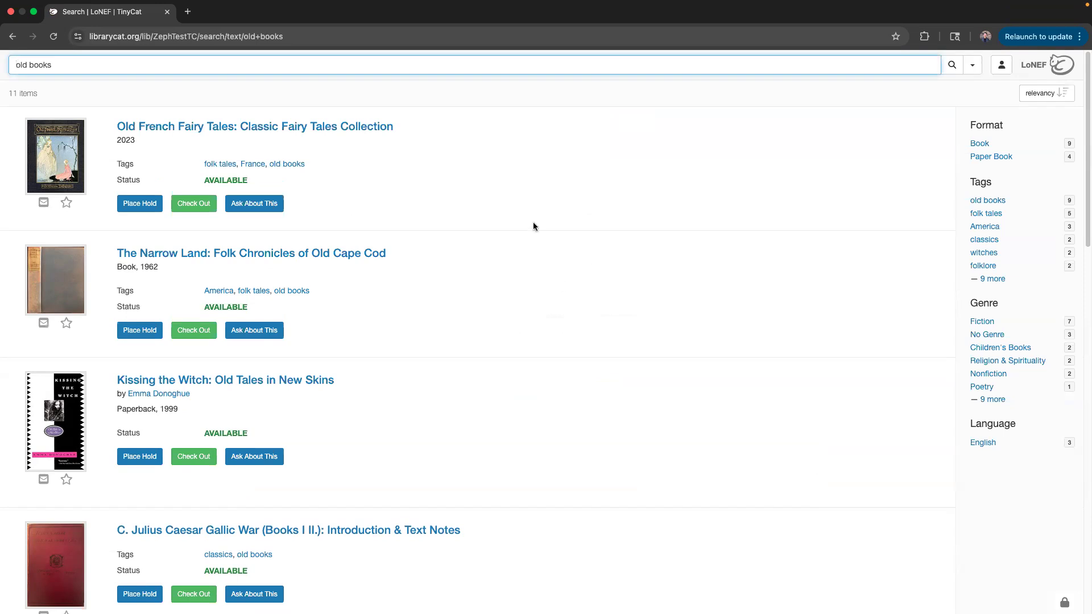
Check the sort options and scroll the 11 results, then return to the LoNEF home page.
left_click(1026, 102)
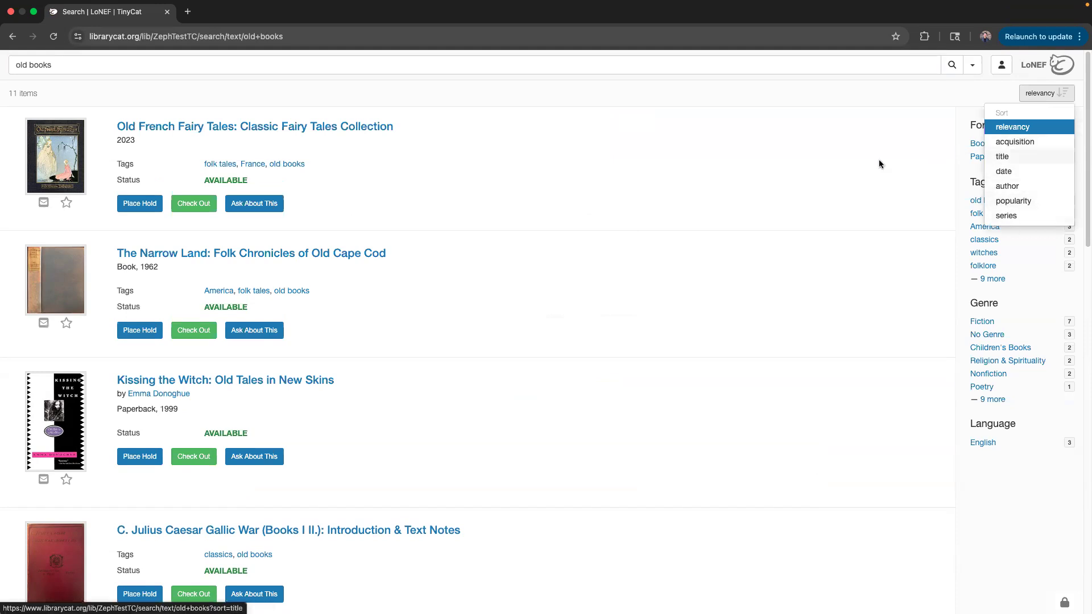
left_click(1047, 93)
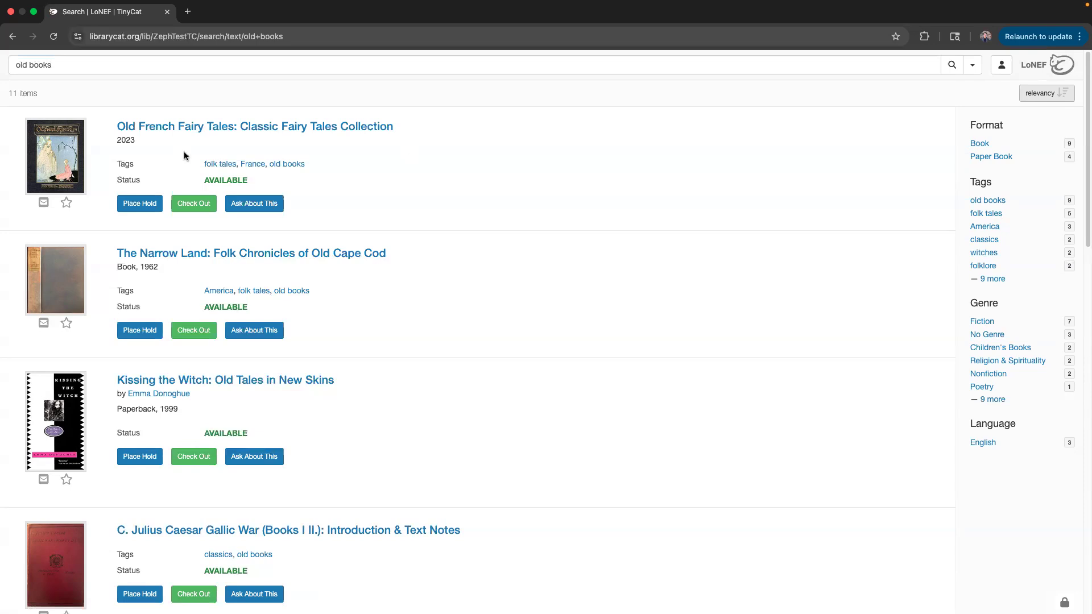
scroll(256, 395, "down", 1)
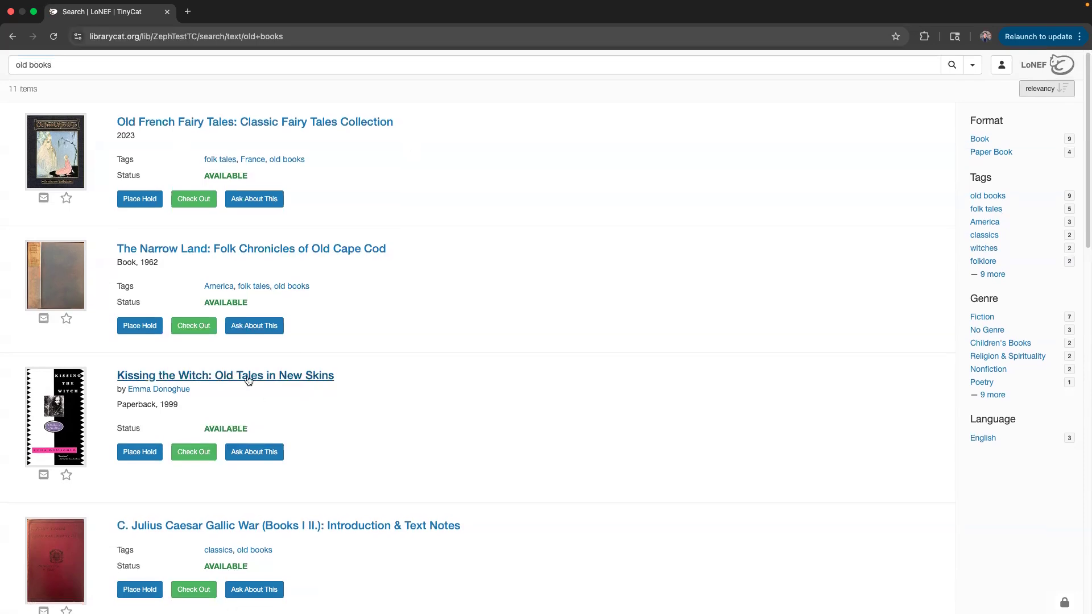
scroll(237, 387, "down", 1)
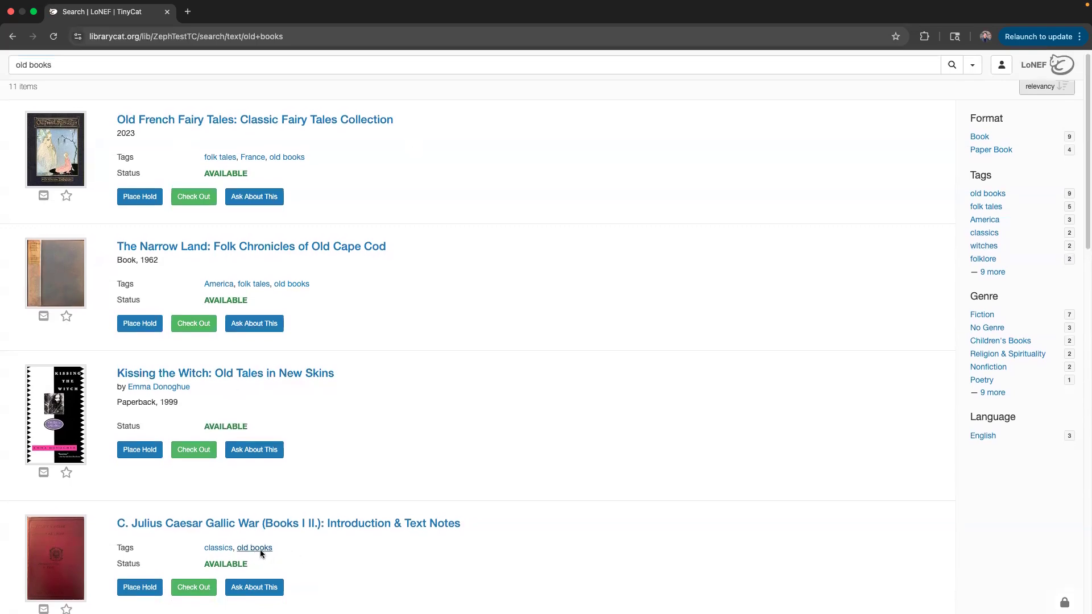
scroll(153, 273, "up", 1)
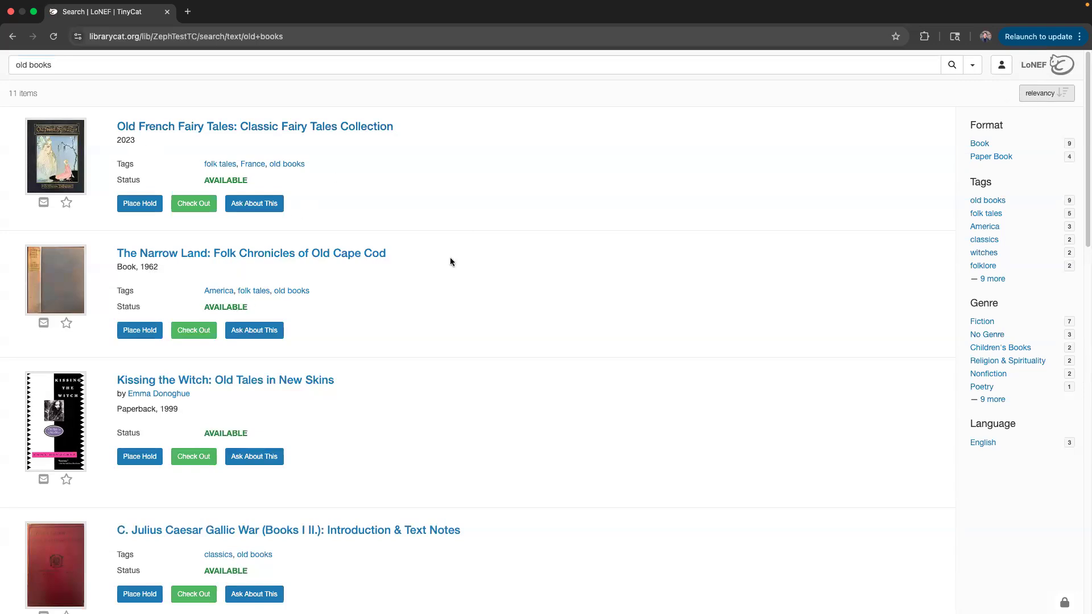
left_click(1035, 64)
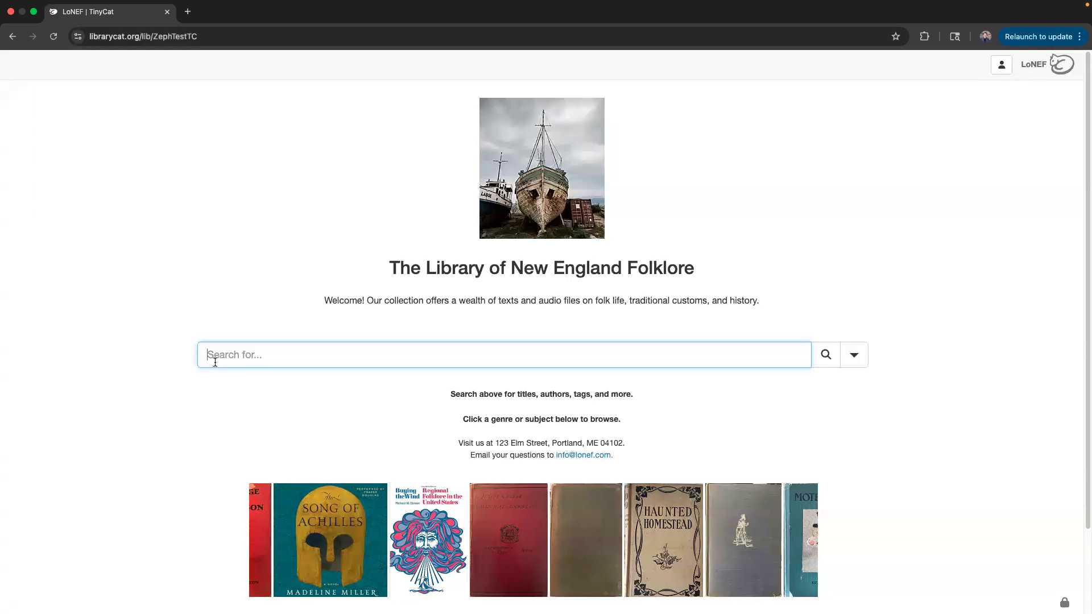
Search 'tag: old books' and view the 9 results, then return home and expand more search options.
type("ag")
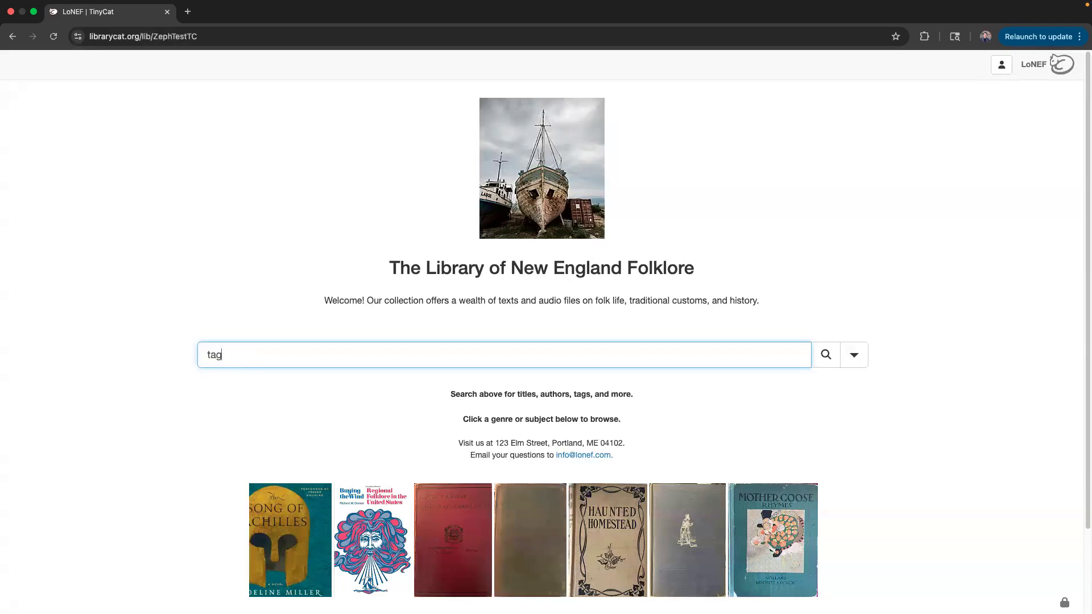
type(": old books")
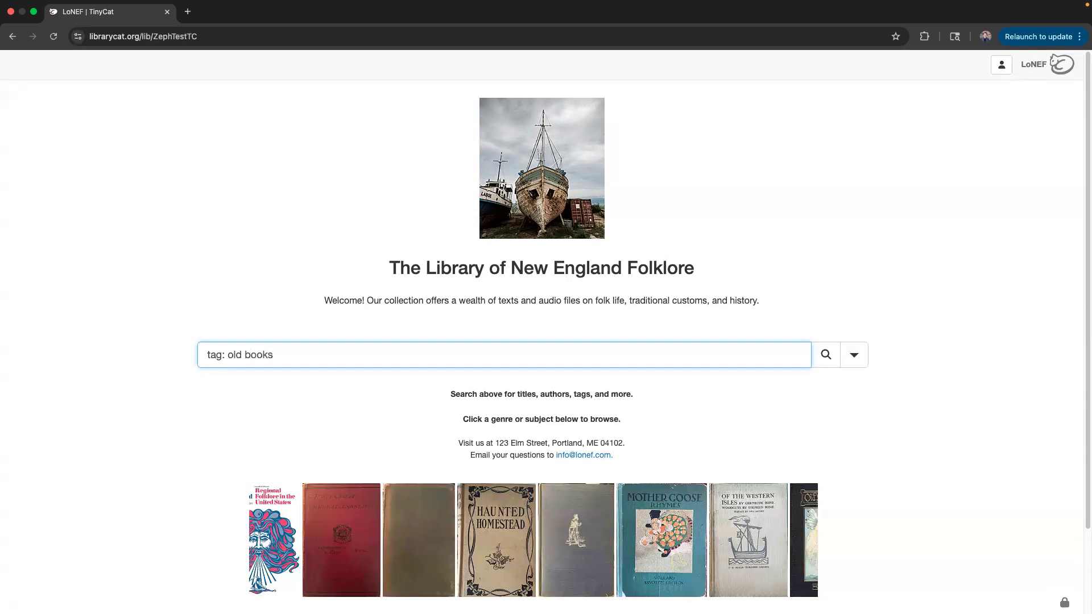
key("Return")
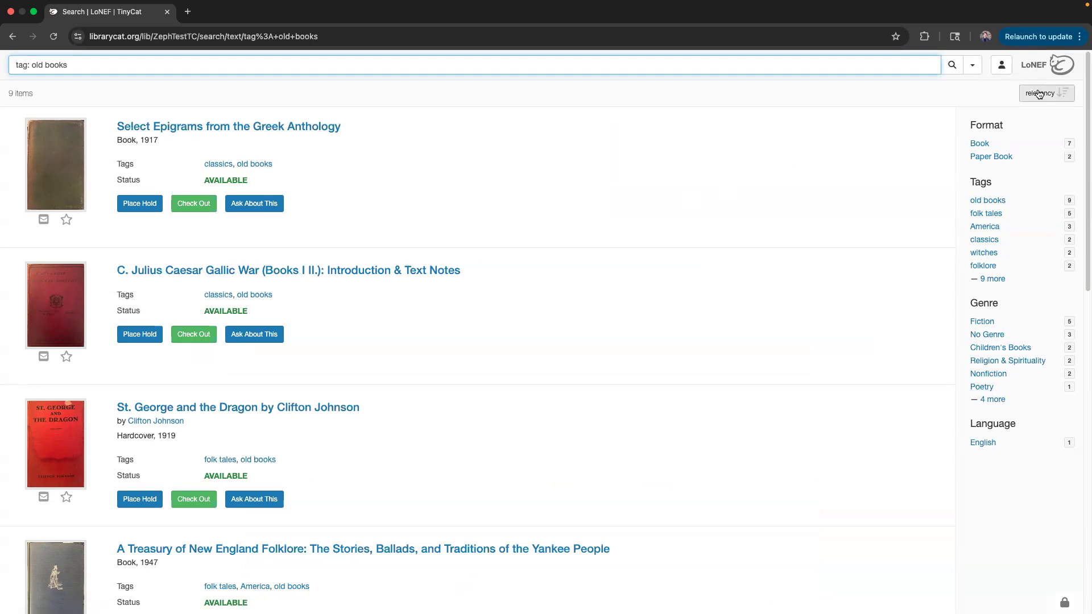
left_click(1041, 72)
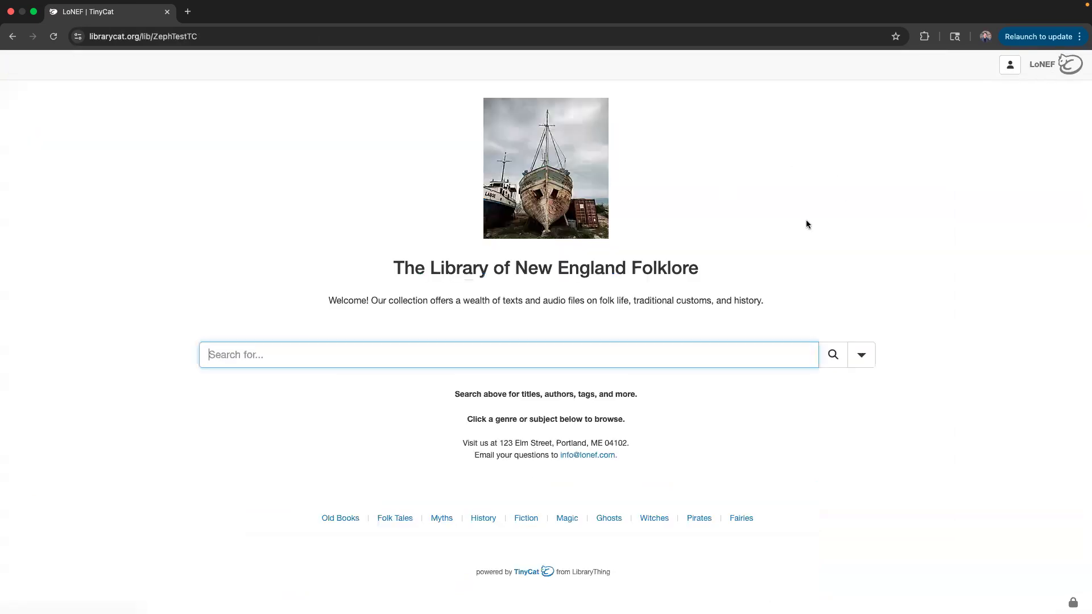
scroll(390, 422, "down", 3)
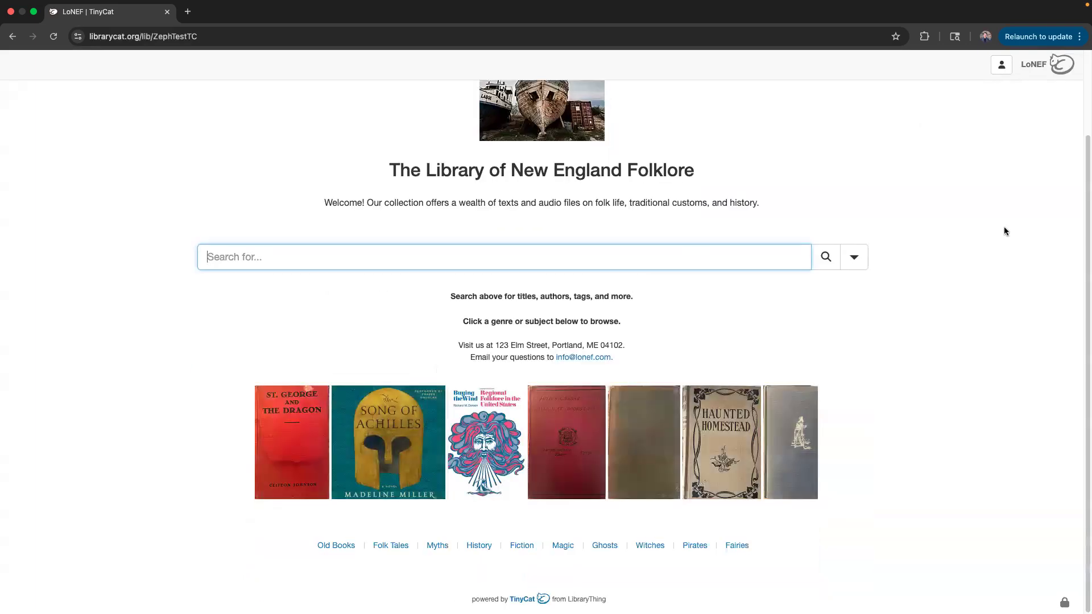
left_click(855, 261)
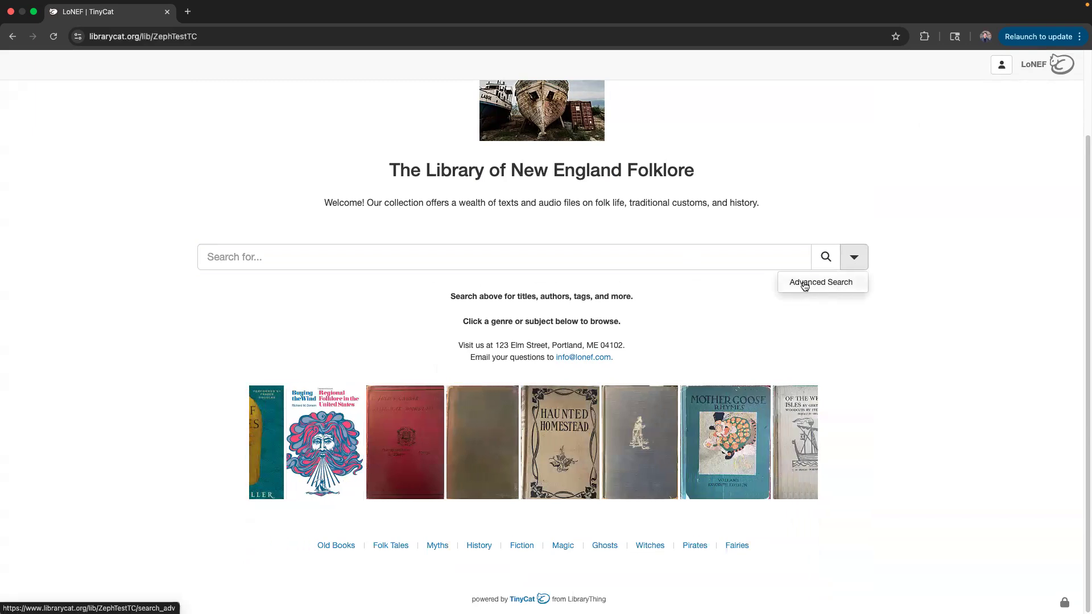
left_click(804, 286)
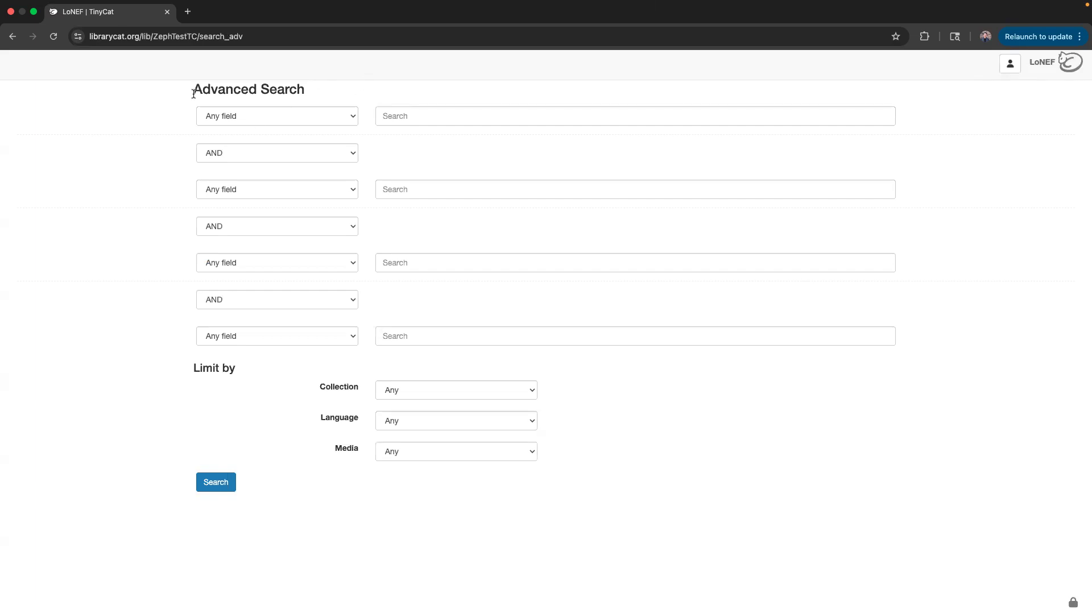
left_click(253, 154)
left_click(461, 150)
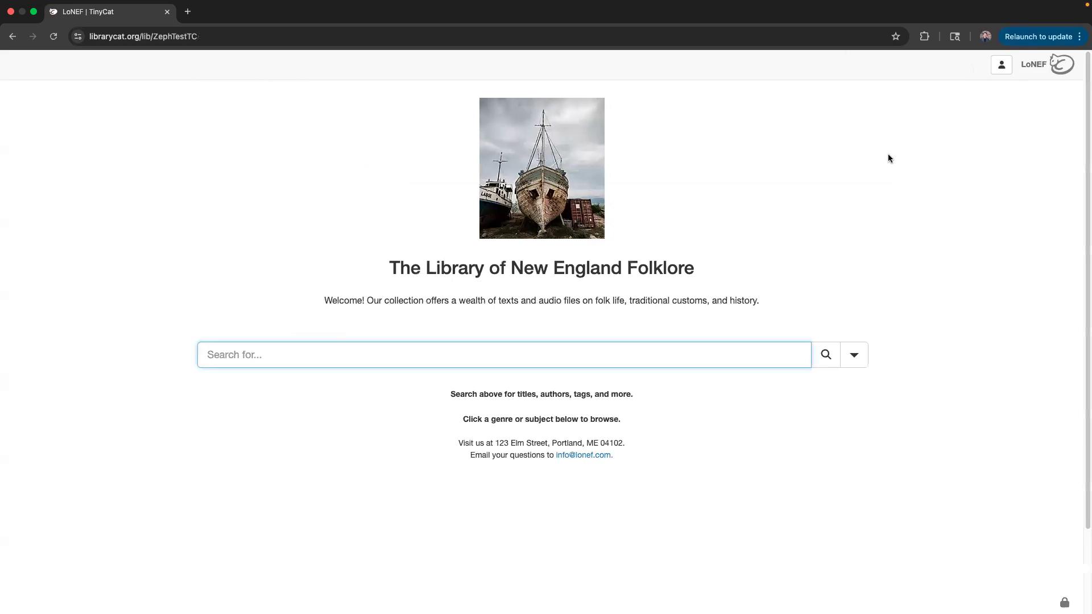
Open the Old Books genre link from the home page's browse section.
scroll(230, 365, "down", 2)
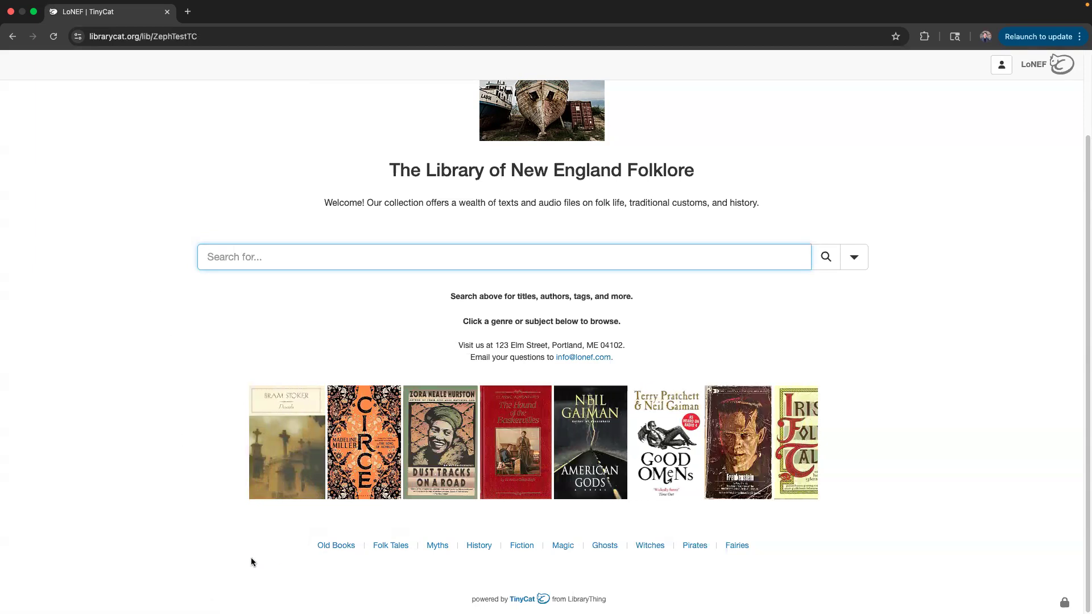
left_click(330, 549)
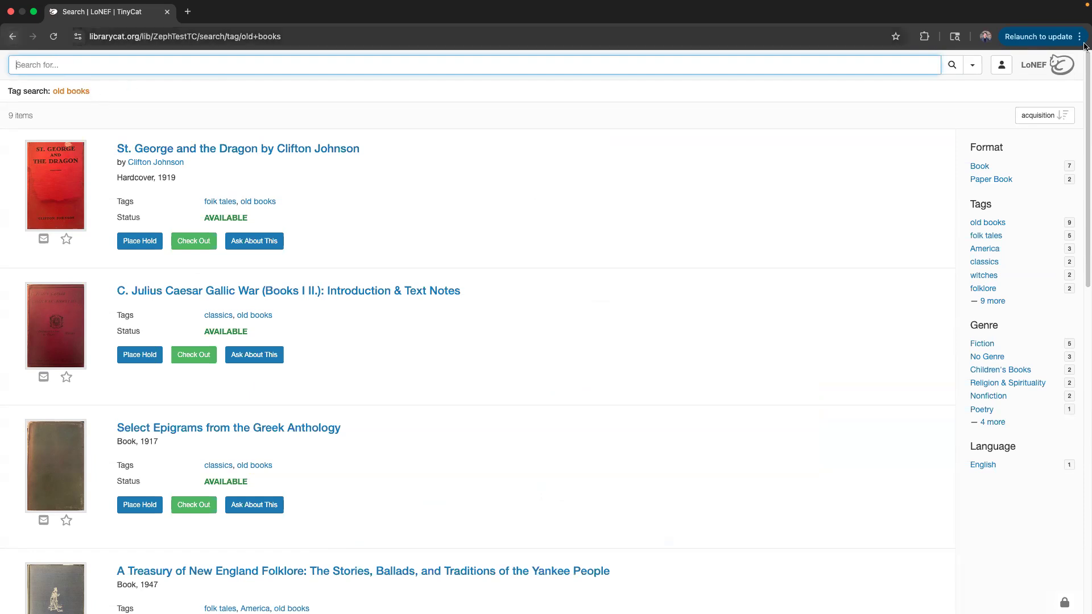
Return from the 9 old-books results to the LoNEF home page.
left_click(1038, 65)
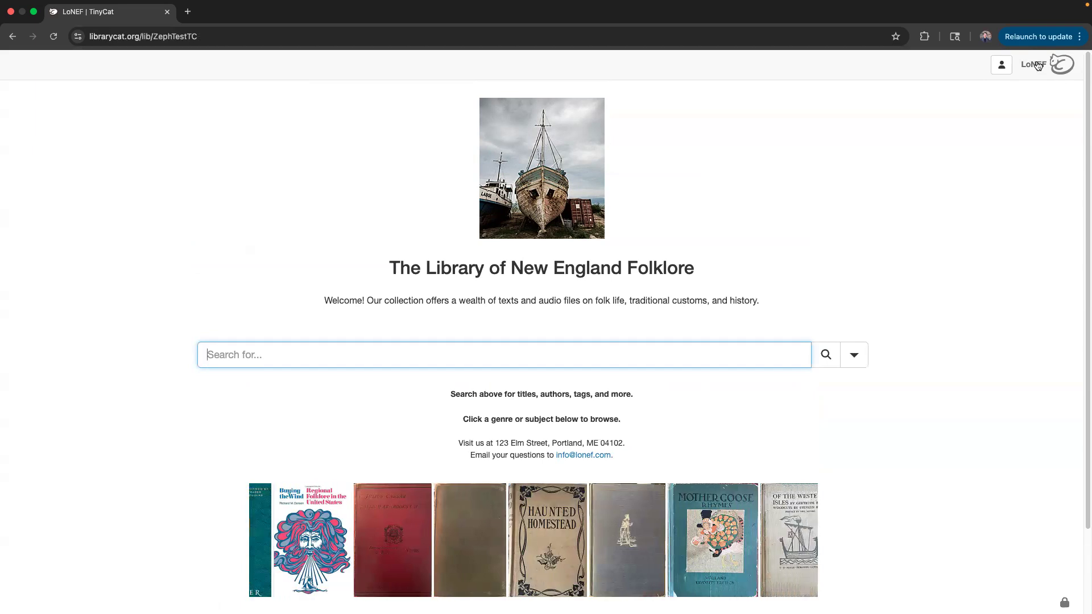
scroll(671, 328, "down", 4)
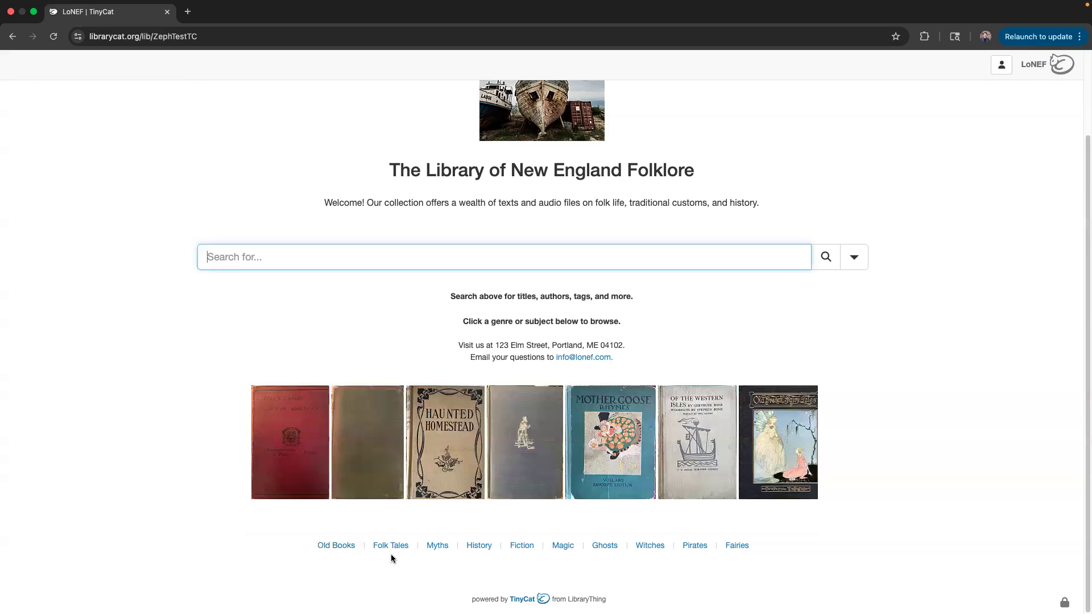
type("genre:")
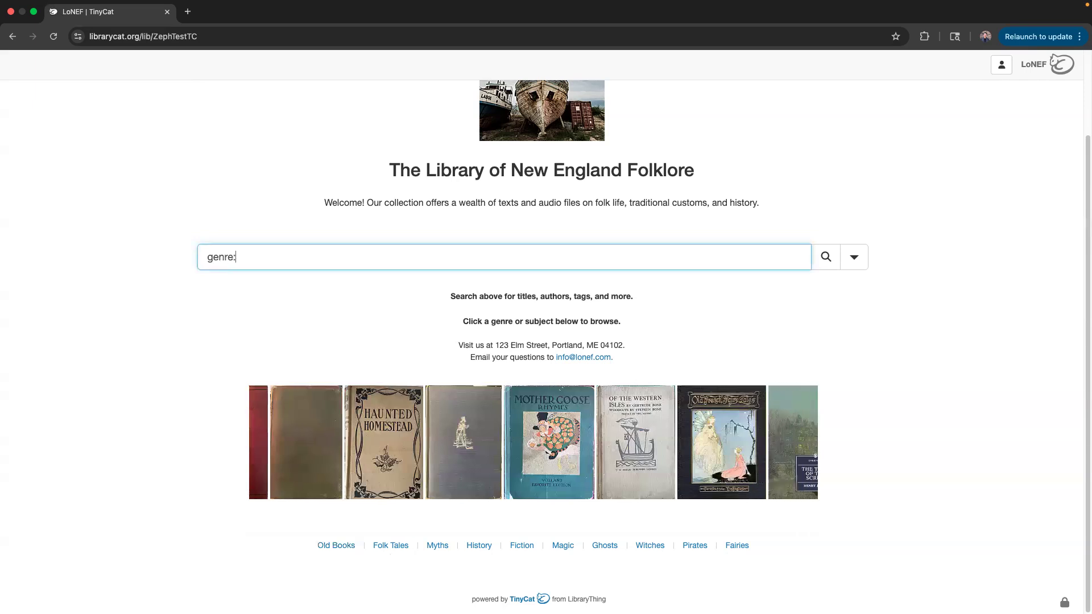
key("BackSpace")
key("BackSpace")
key("BackSpace")
key("BackSpace")
key("BackSpace")
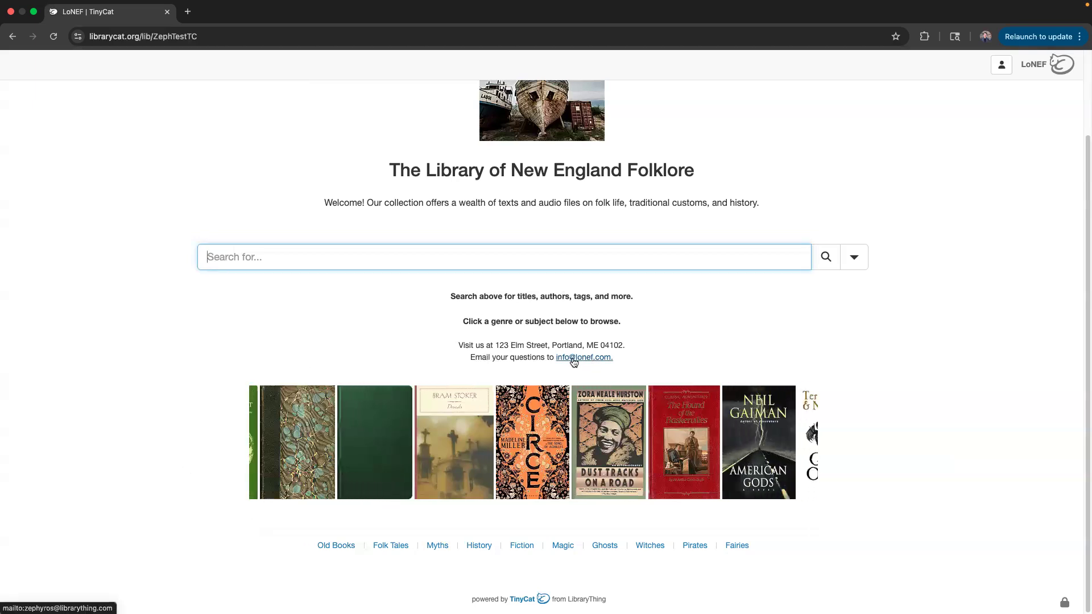
left_click_drag(446, 295, 640, 320)
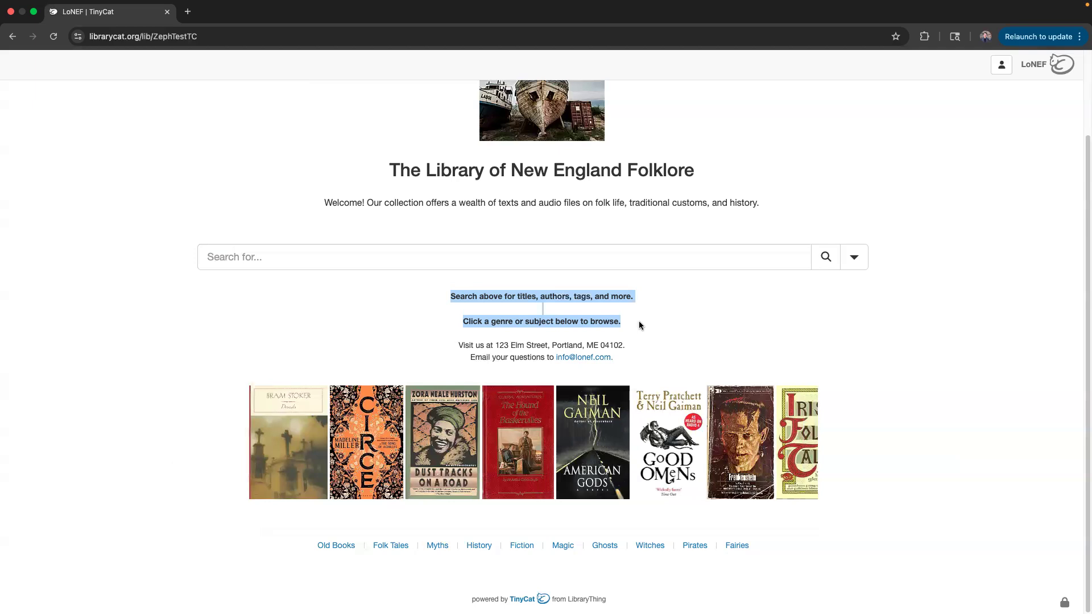
left_click(639, 321)
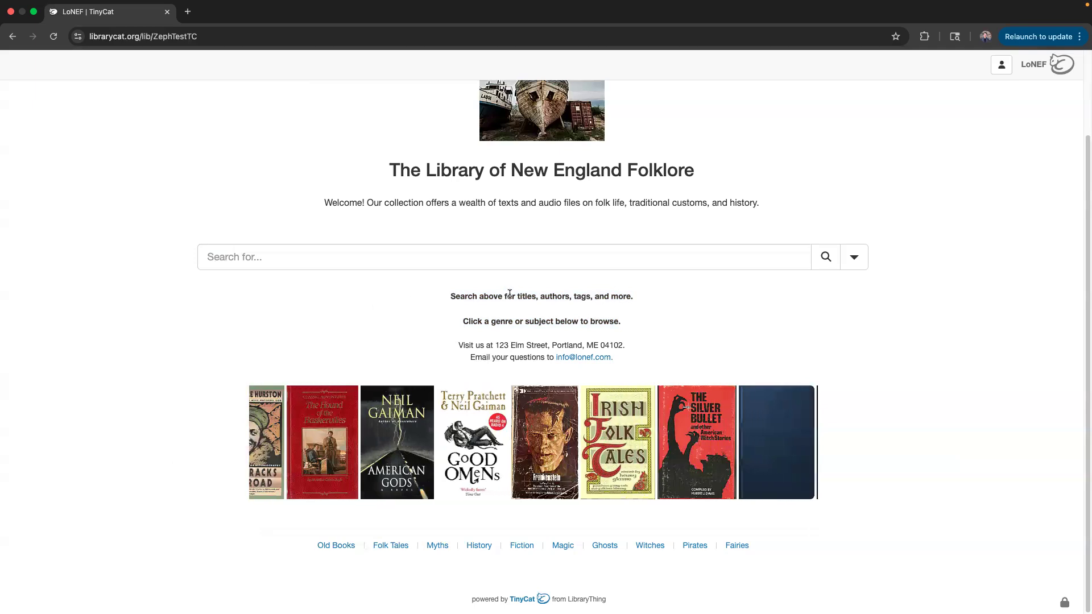
scroll(682, 284, "up", 3)
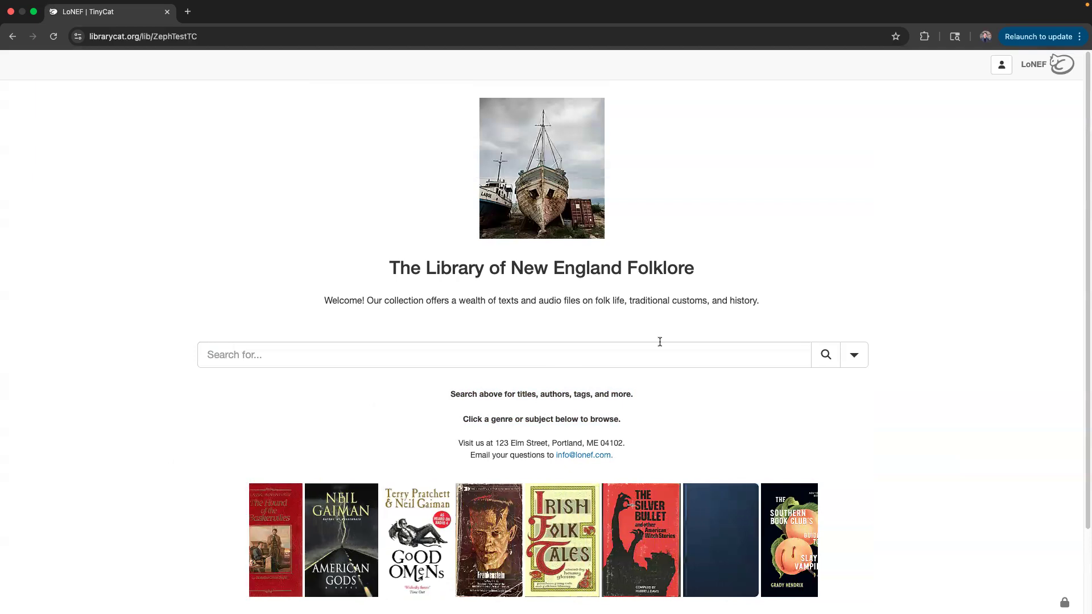
Search 'fiction', scroll the 128 results, and open the Beloved: Pulitzer Prize Winner record.
left_click(642, 355)
type("fiction")
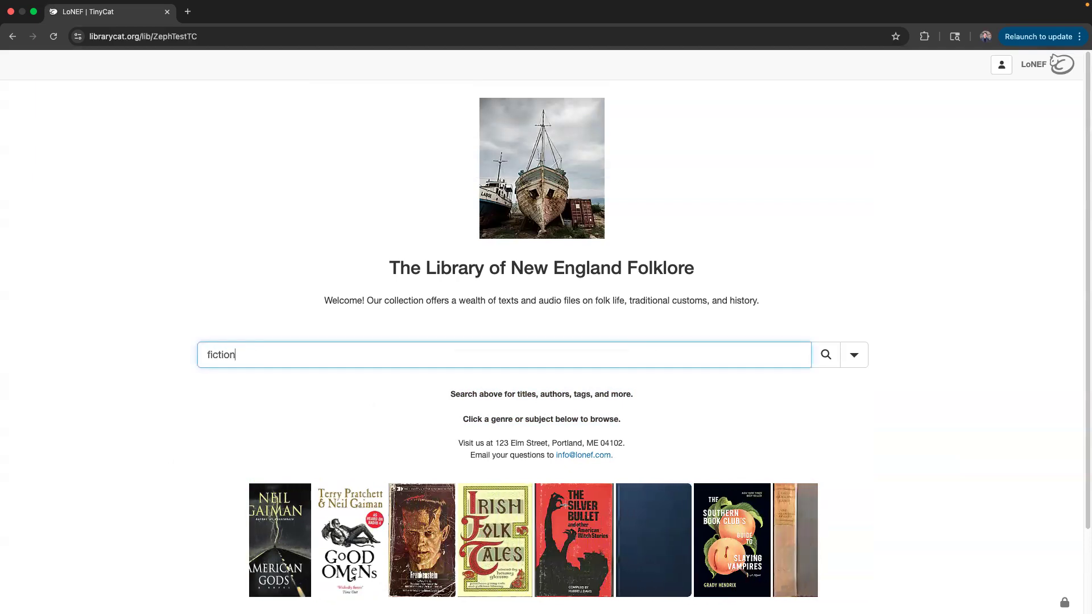
key("Return")
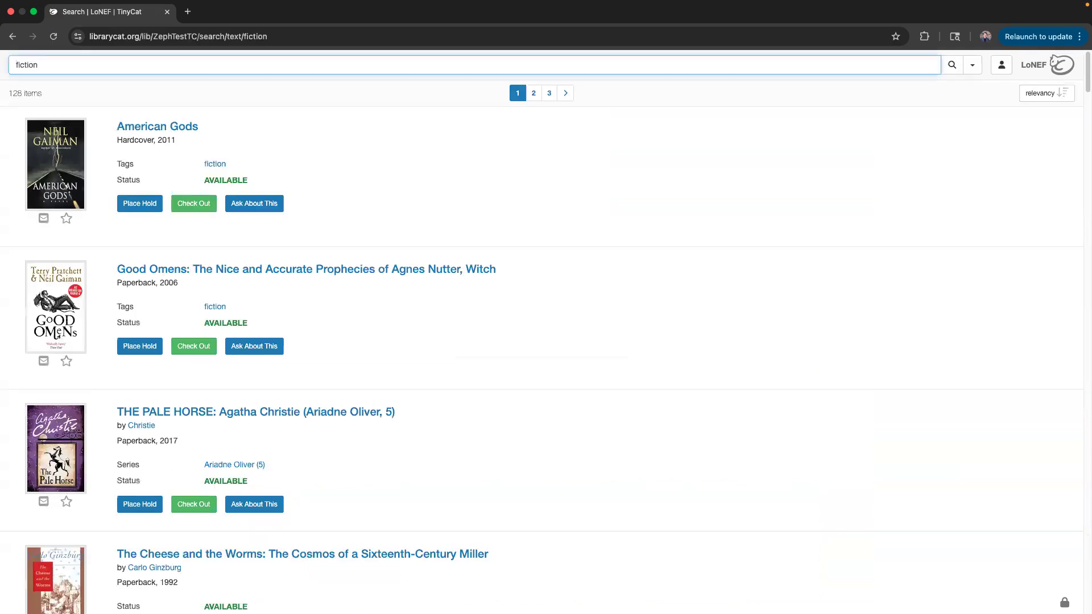
scroll(130, 239, "down", 2)
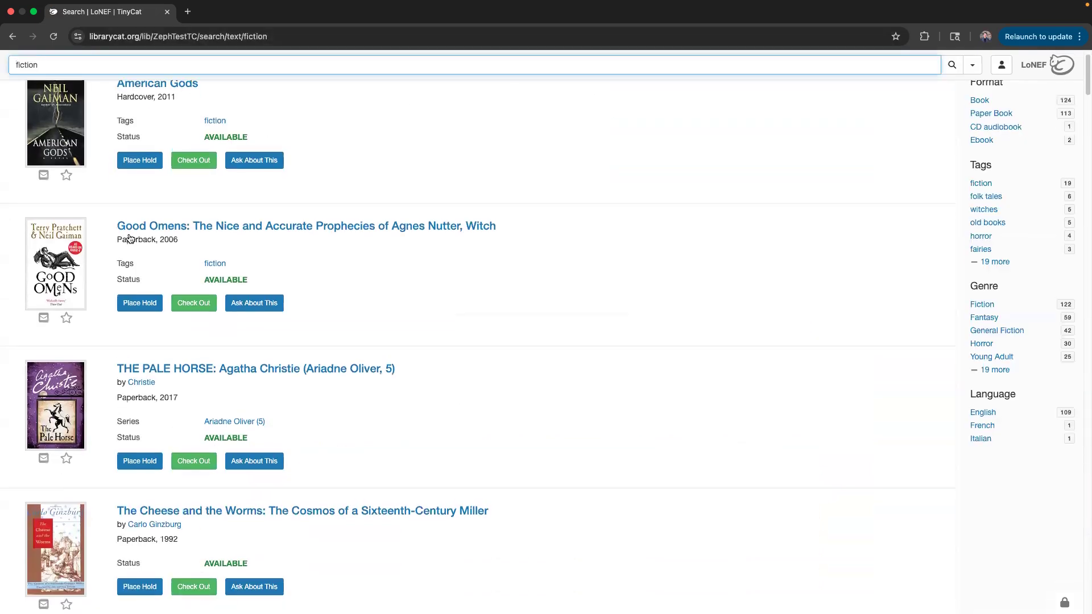
scroll(158, 391, "down", 1)
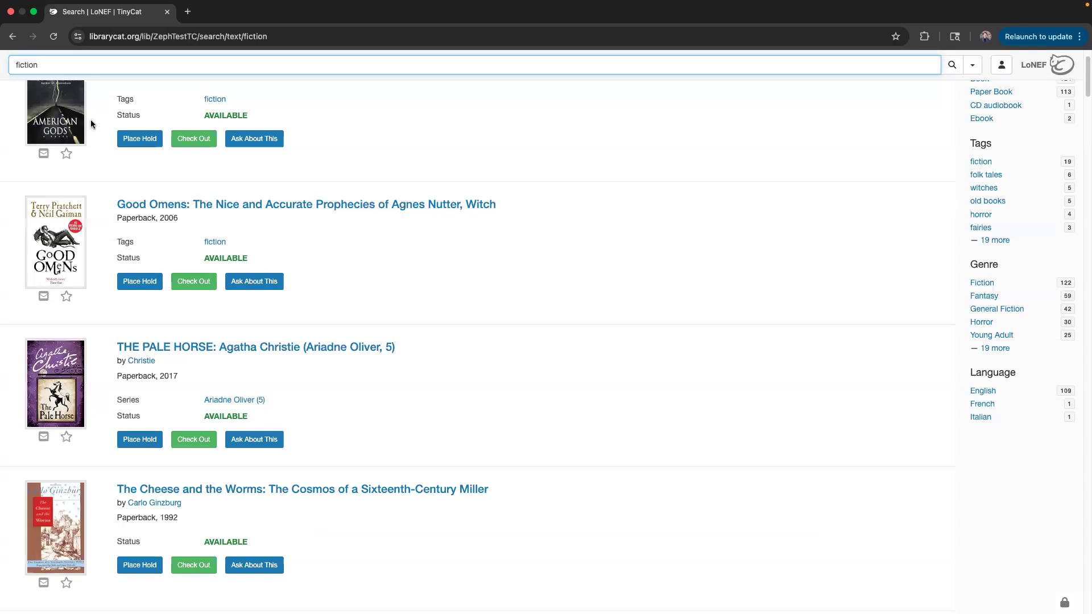
scroll(79, 114, "up", 3)
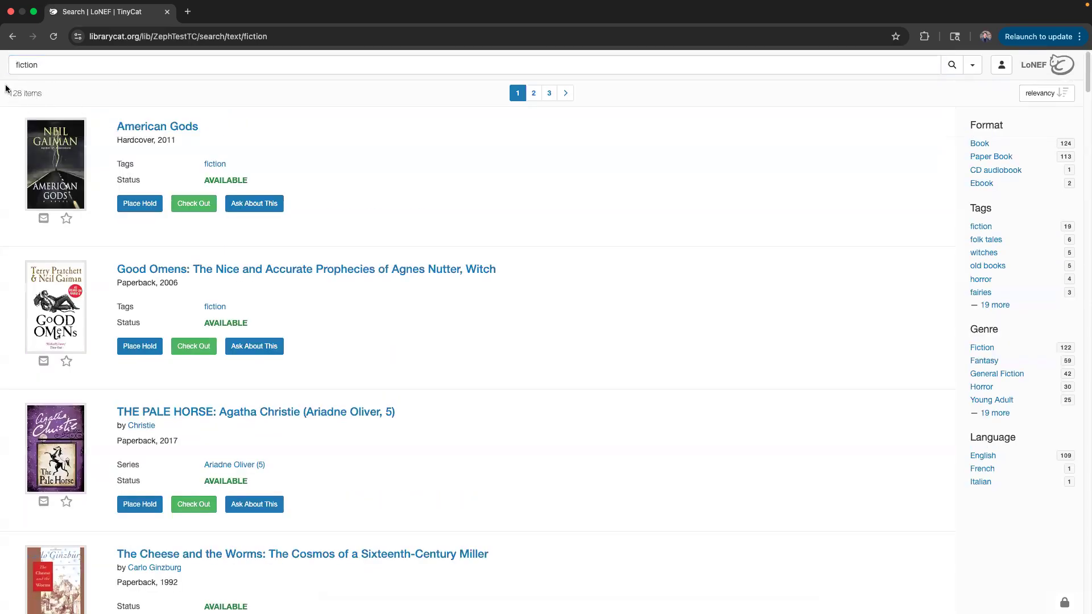
scroll(244, 278, "down", 15)
scroll(228, 335, "down", 5)
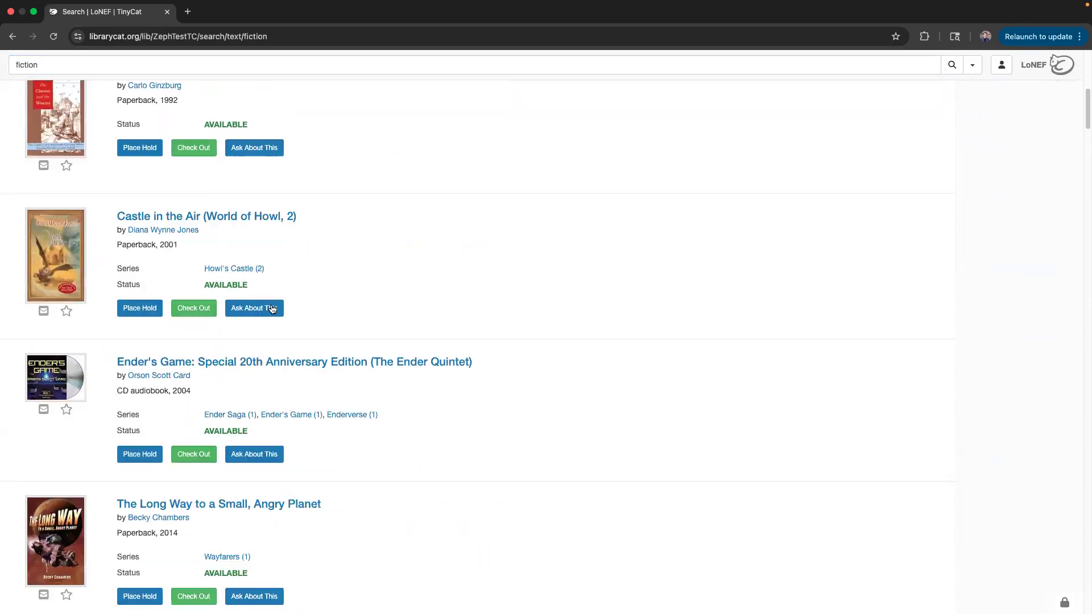
scroll(225, 342, "down", 12)
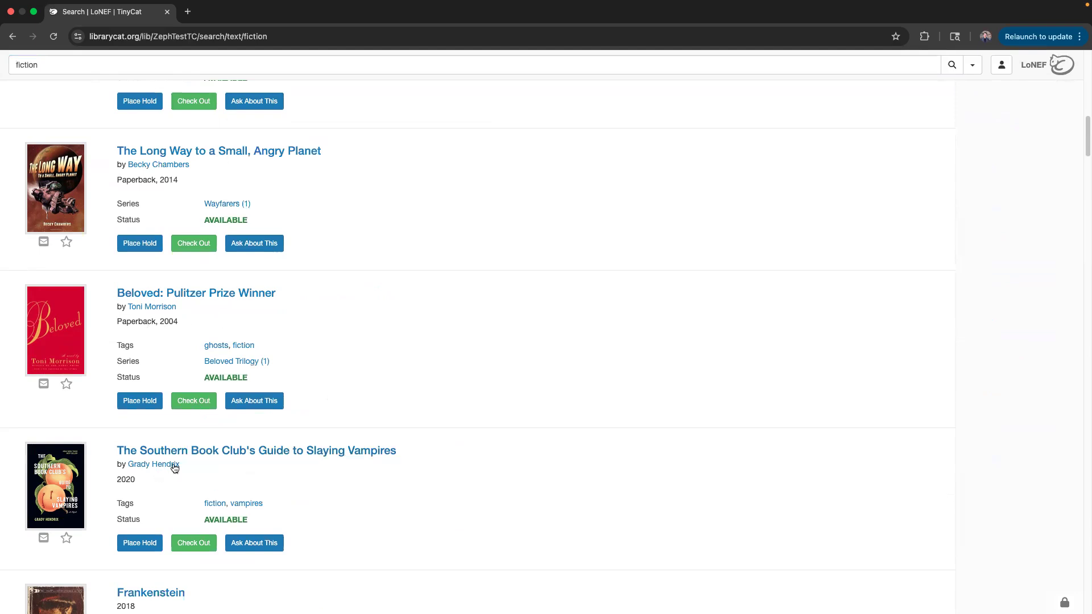
scroll(174, 491, "down", 3)
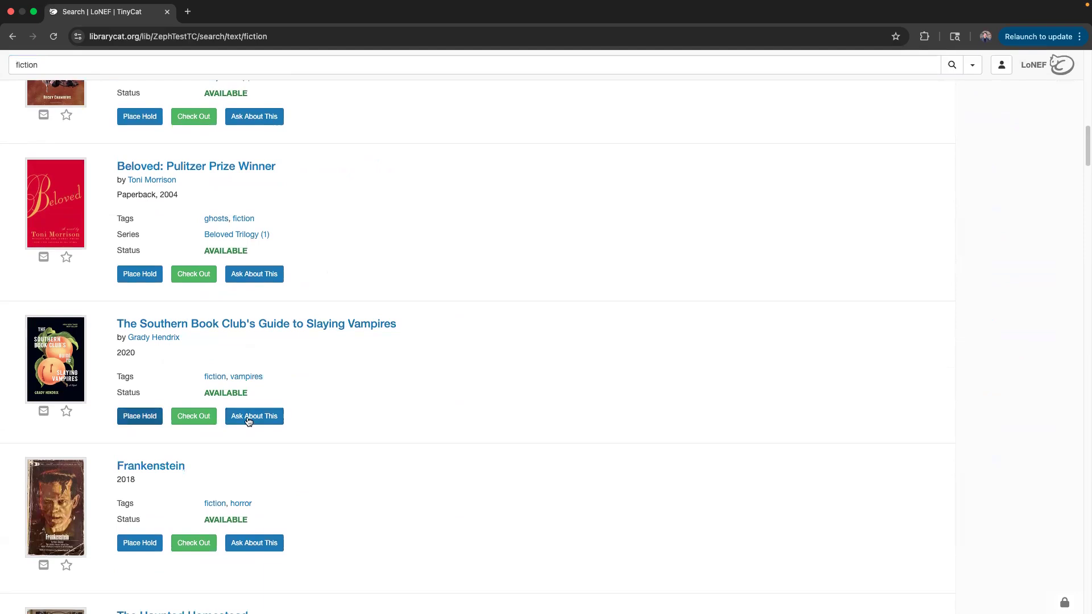
left_click(135, 170)
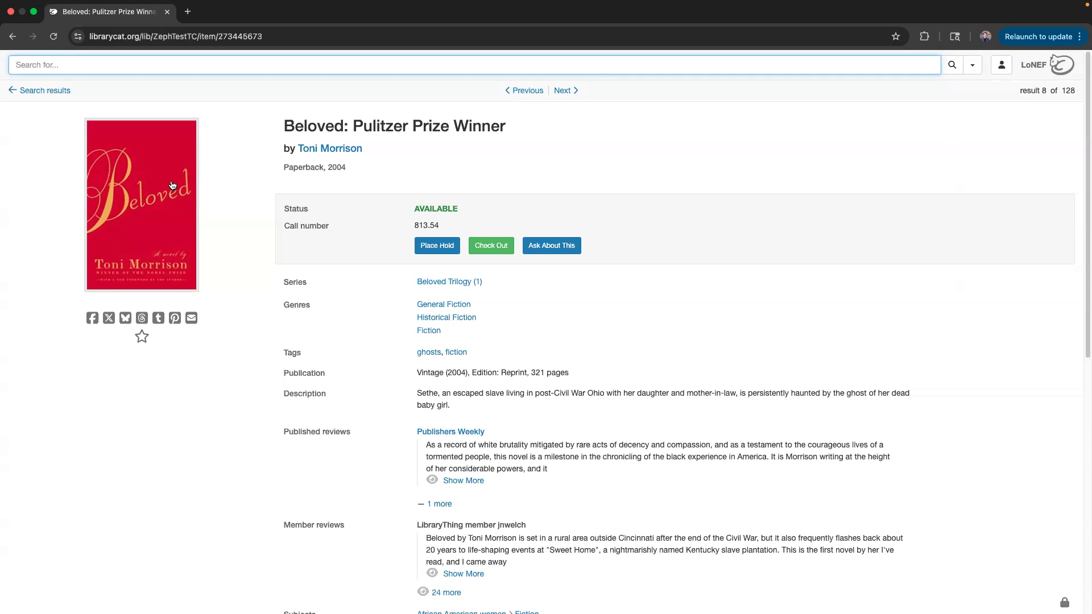
double_click(211, 39)
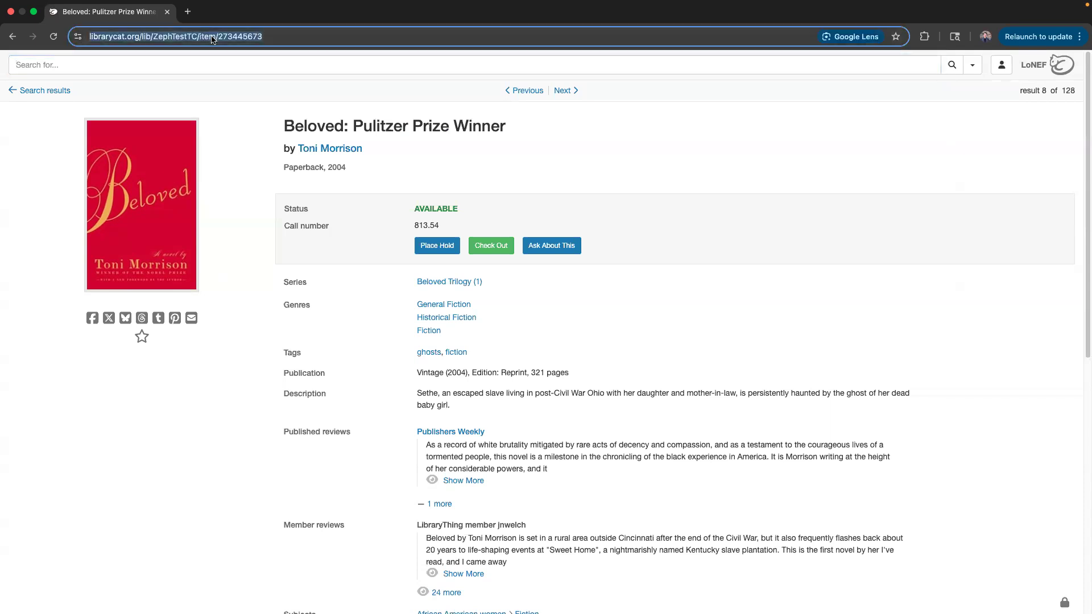
left_click(243, 132)
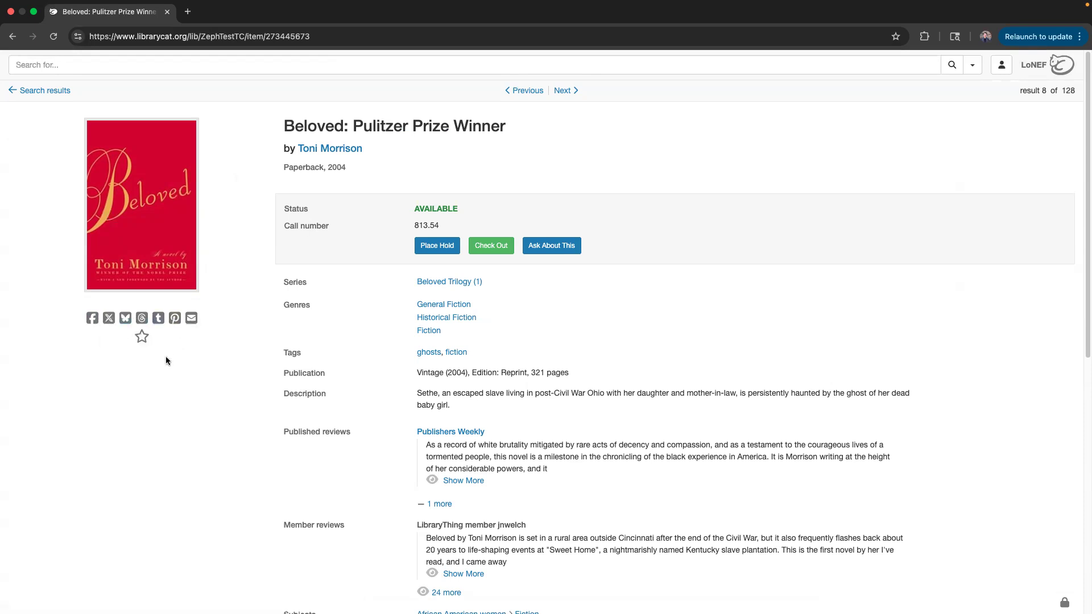
Star Beloved, view the Starred Items list and its email-share form, then go back to Beloved.
left_click(142, 338)
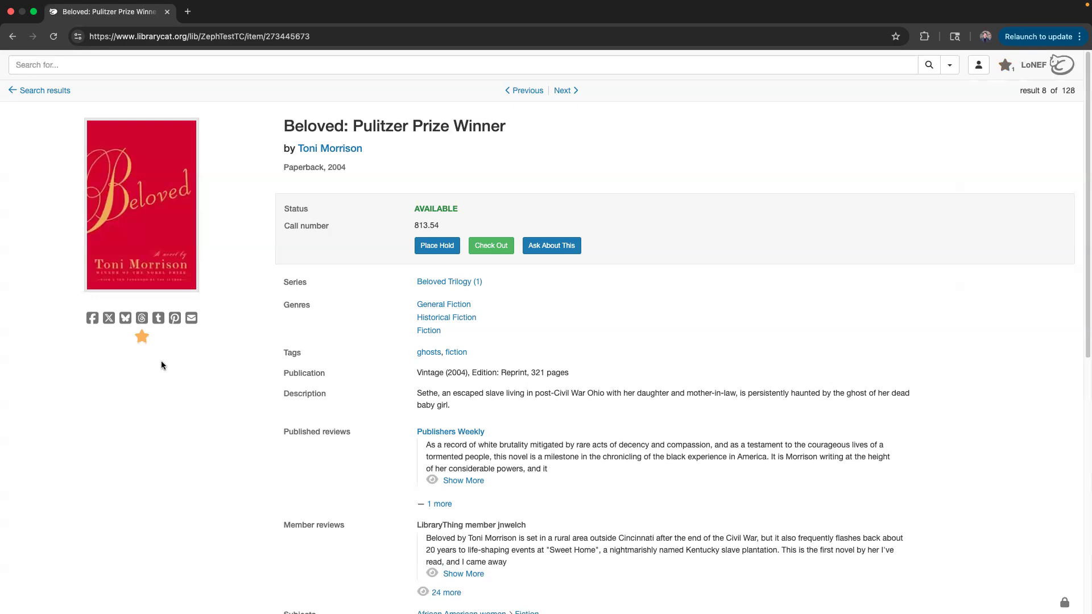
left_click(1007, 67)
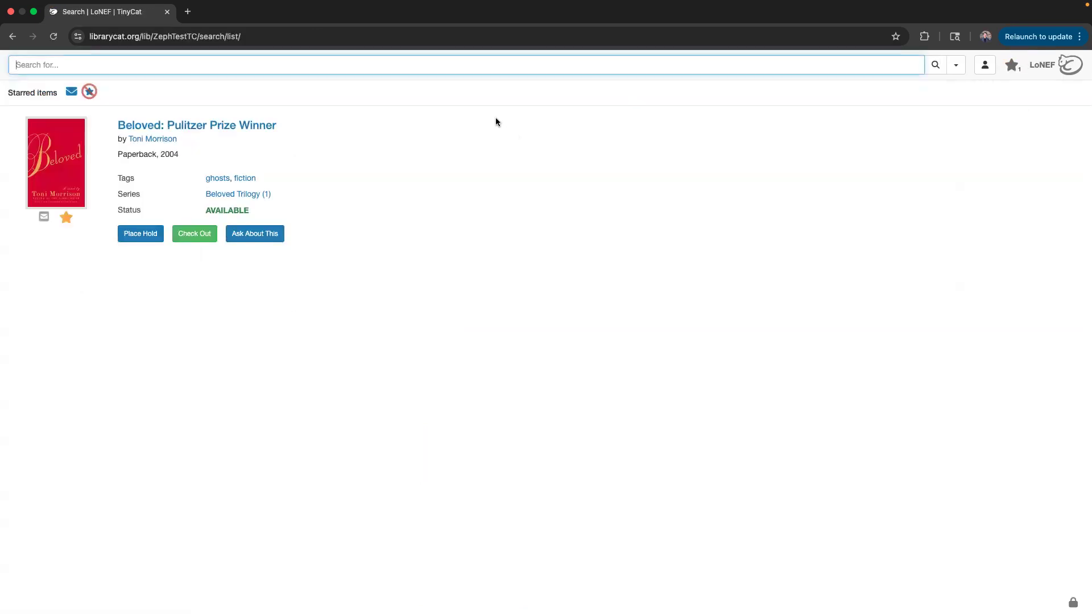
left_click(72, 91)
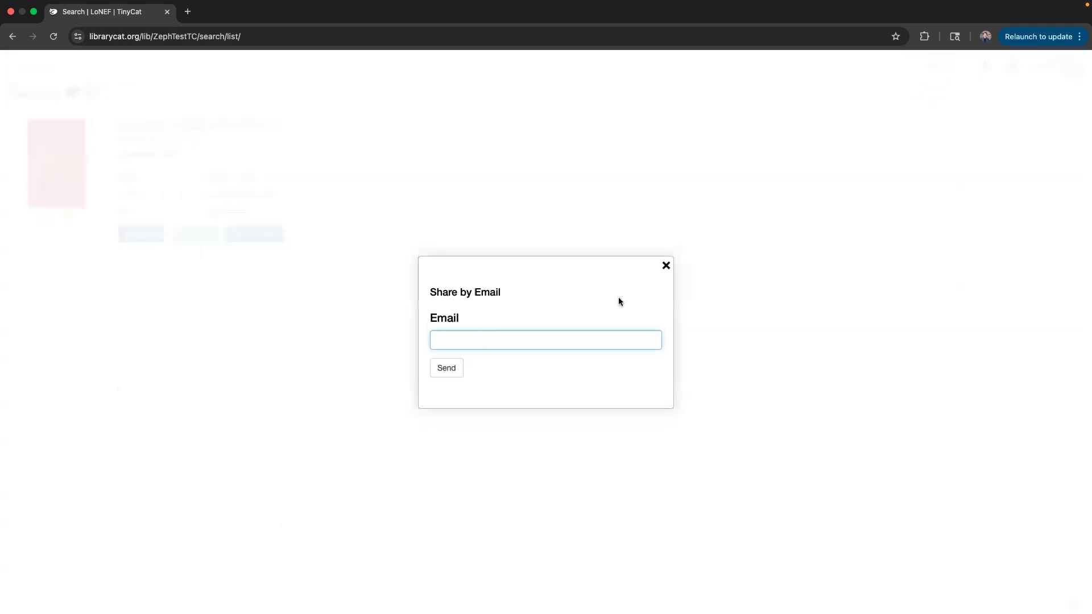
left_click(666, 267)
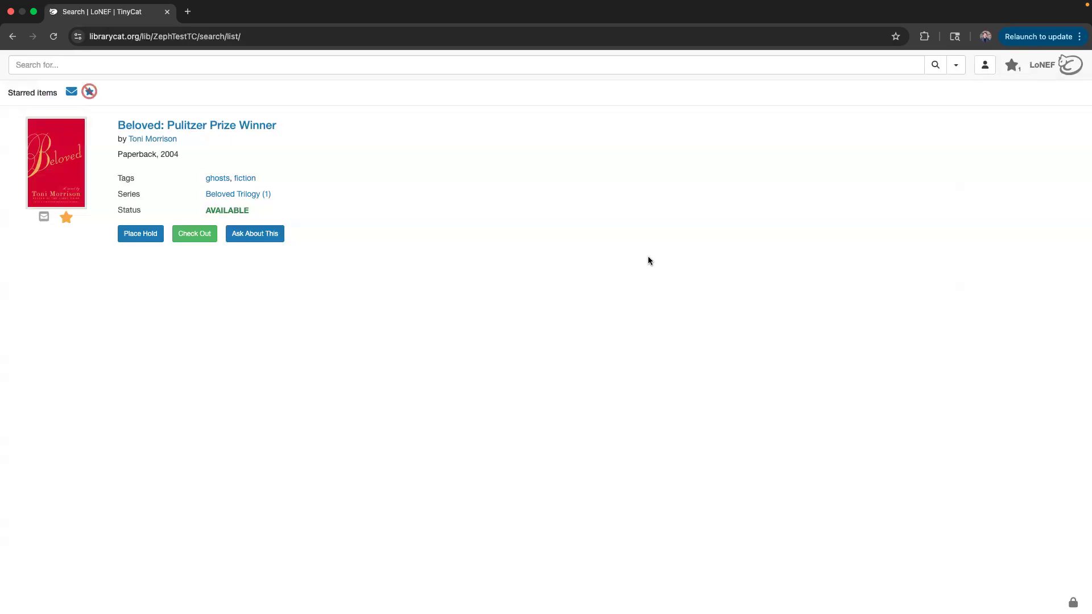
left_click(13, 38)
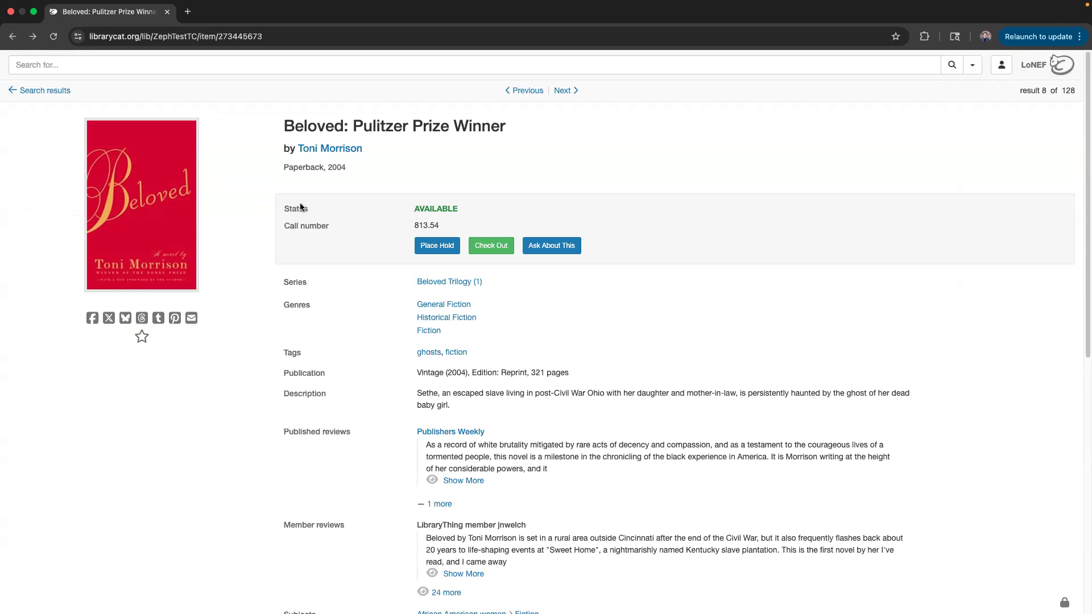
left_click_drag(266, 203, 434, 168)
left_click(434, 169)
scroll(388, 310, "down", 3)
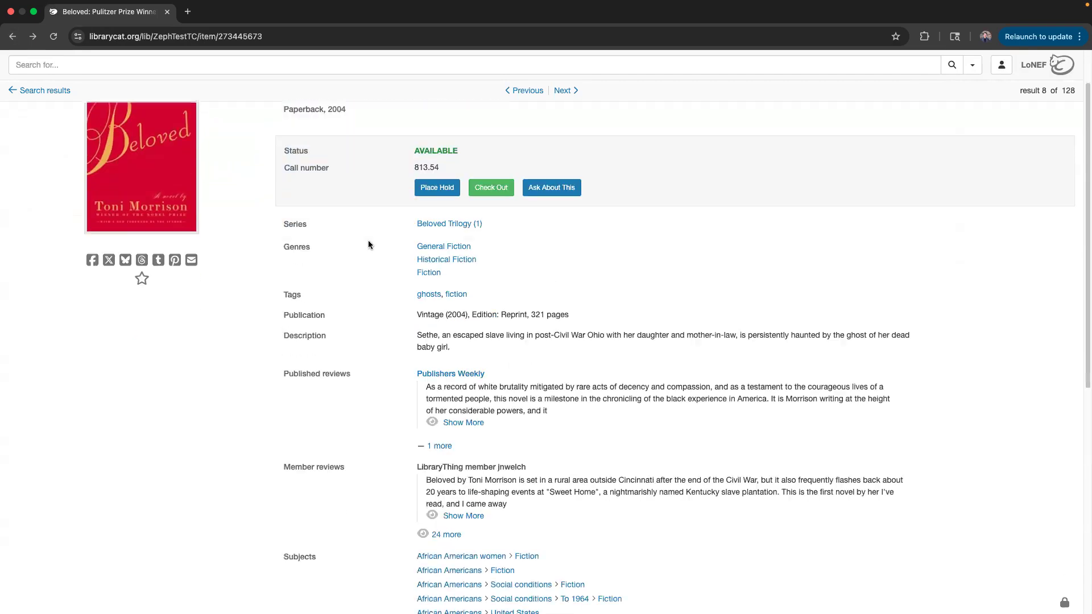
scroll(345, 253, "down", 1)
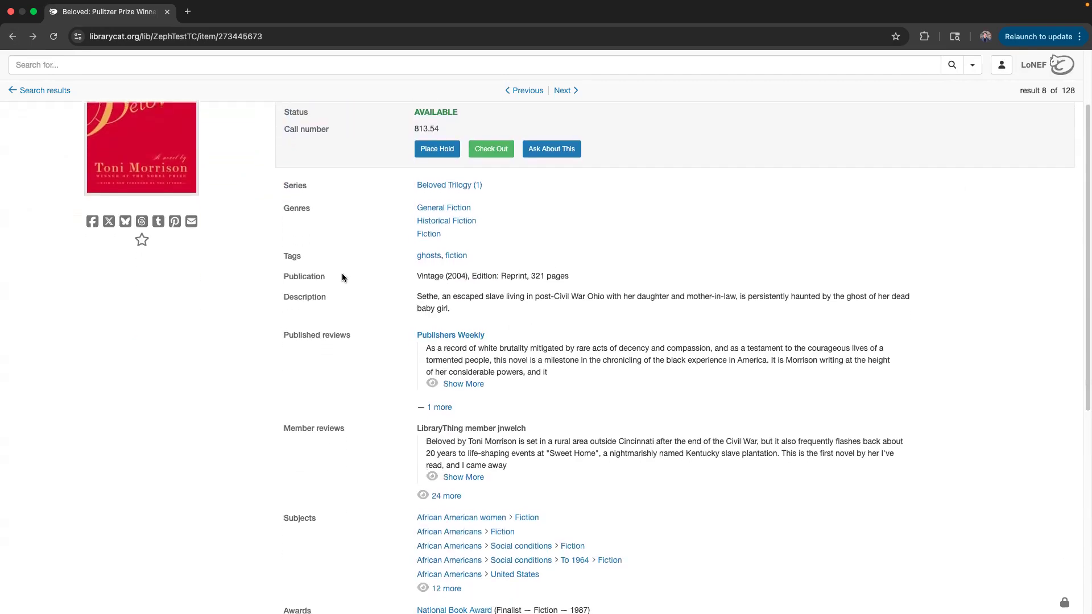
scroll(295, 361, "down", 1)
scroll(318, 300, "down", 4)
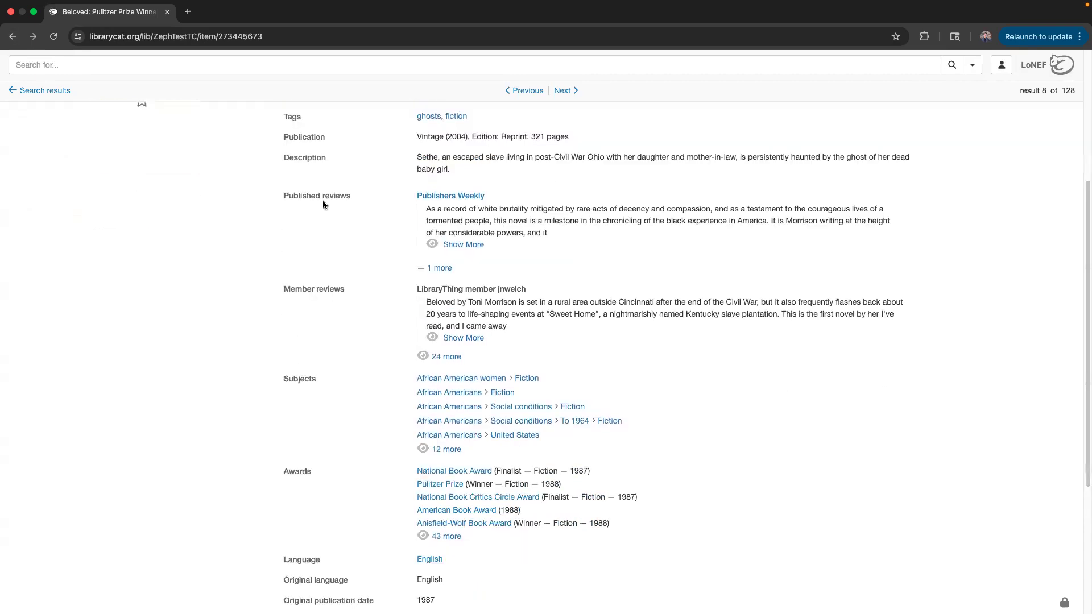
scroll(322, 207, "up", 7)
scroll(321, 207, "up", 1)
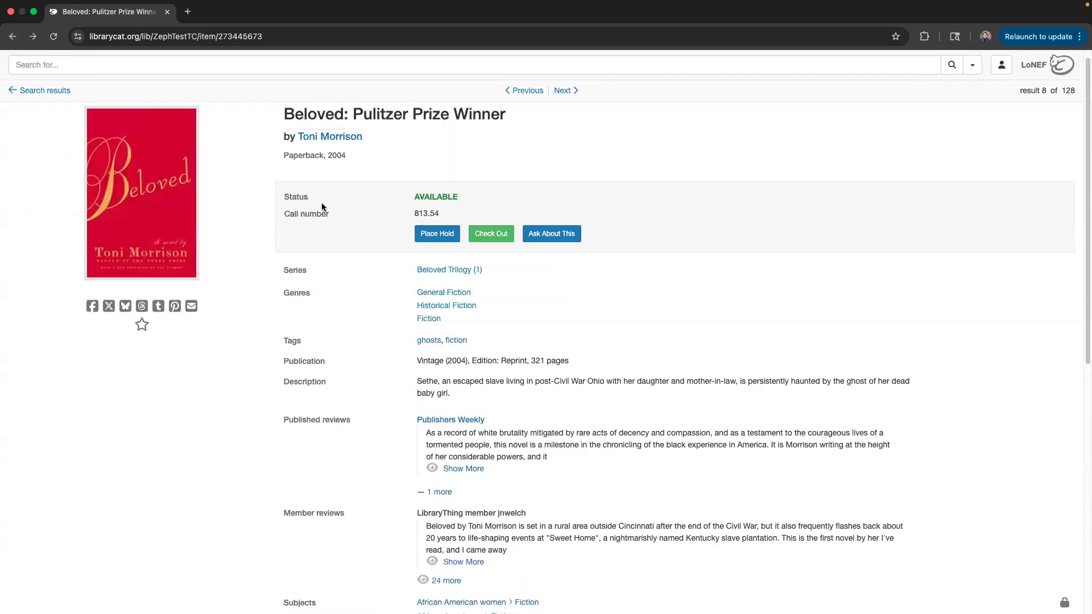
scroll(284, 137, "down", 5)
left_click_drag(285, 148, 344, 248)
left_click(289, 142)
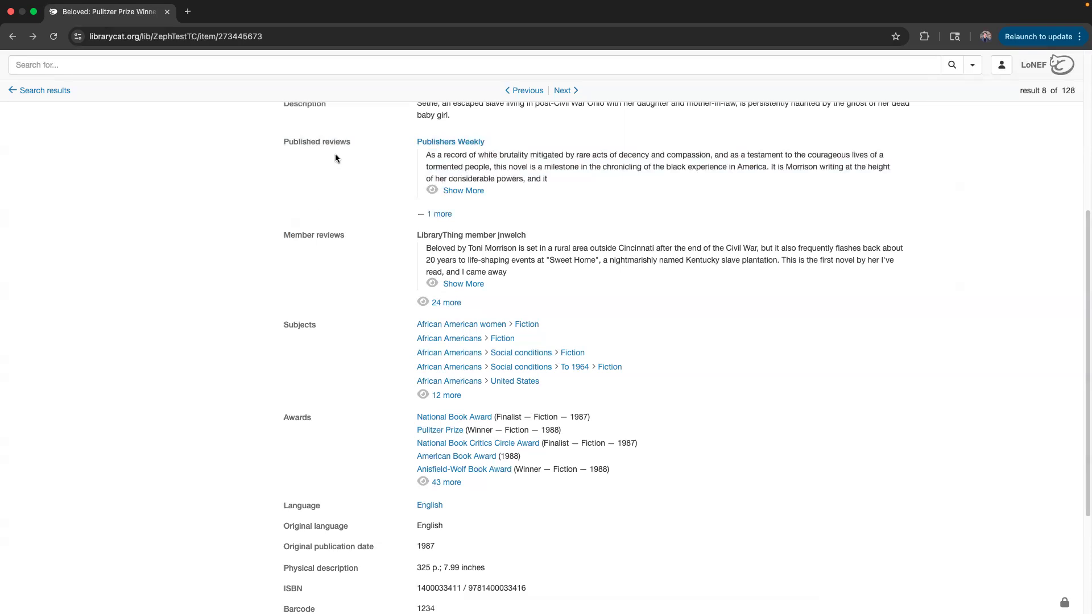
double_click(302, 233)
left_click(463, 284)
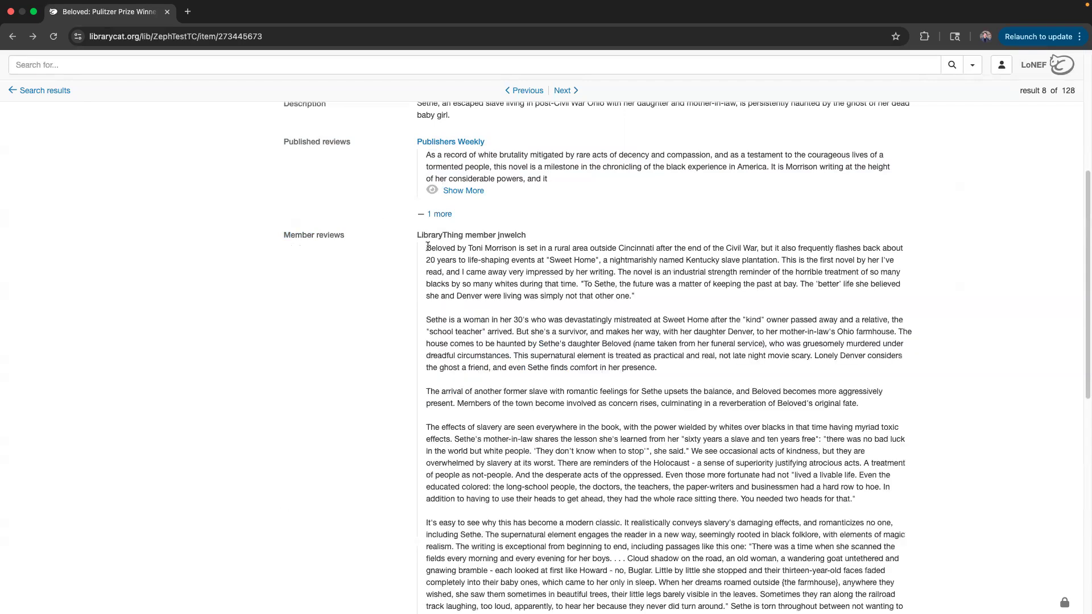
scroll(398, 370, "down", 5)
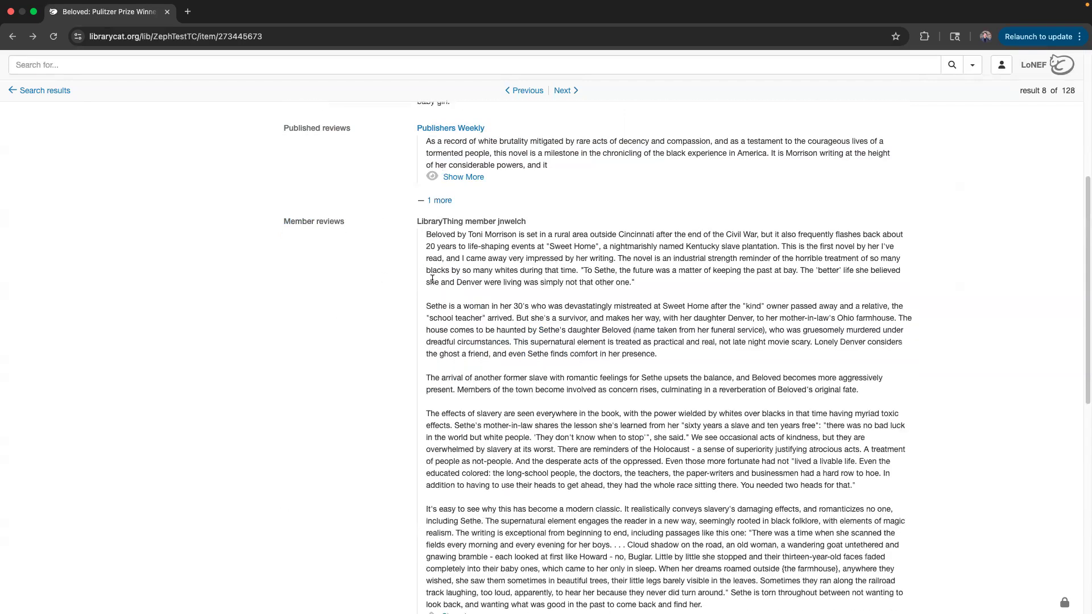
scroll(441, 455, "up", 3)
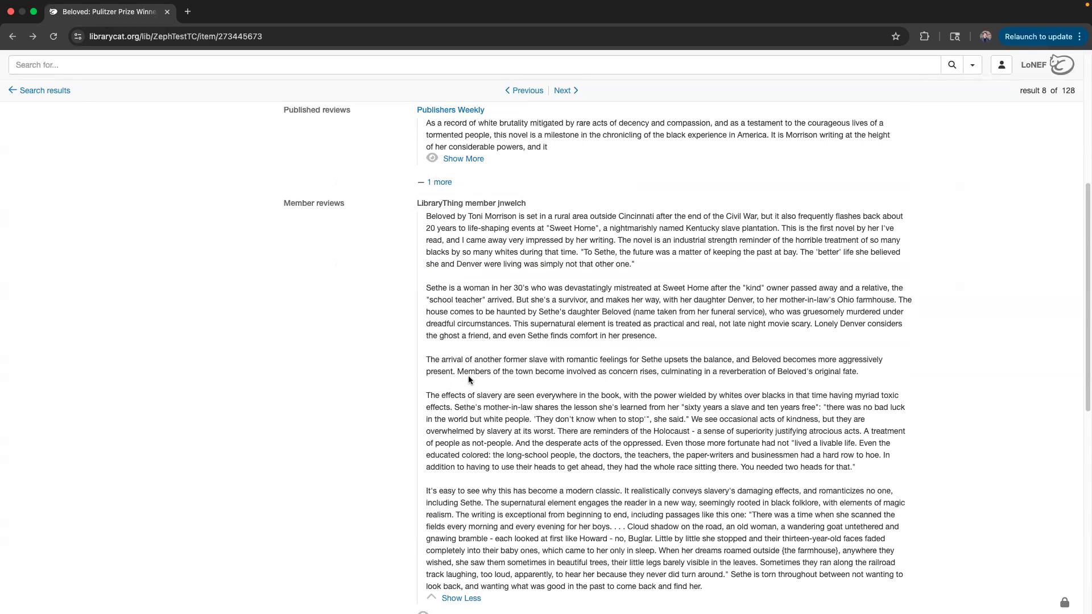
scroll(288, 342, "up", 1)
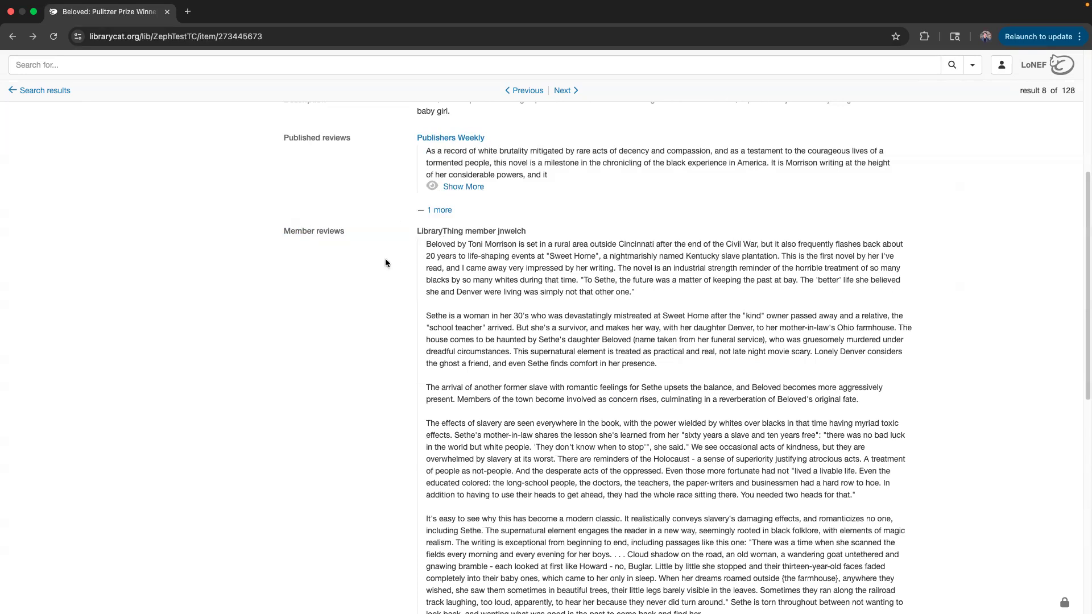
scroll(385, 262, "down", 2)
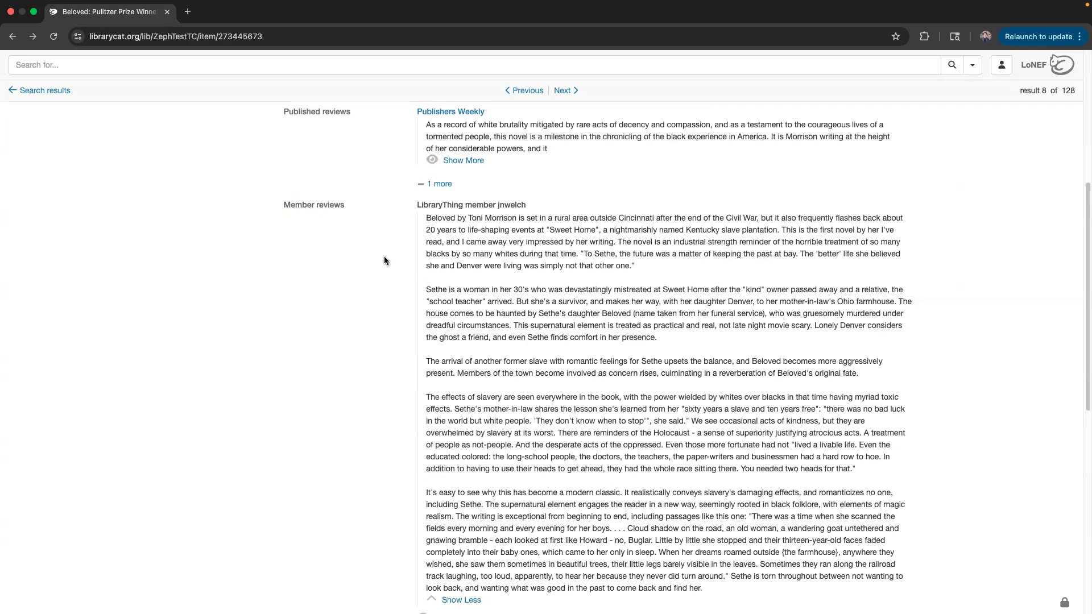
scroll(353, 296, "up", 4)
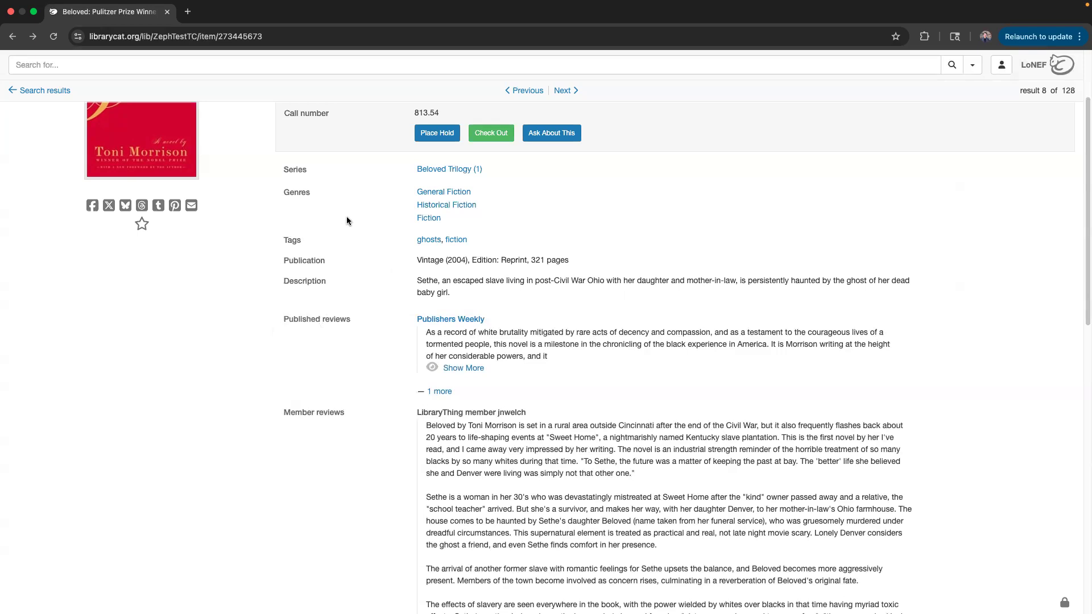
scroll(345, 250, "down", 3)
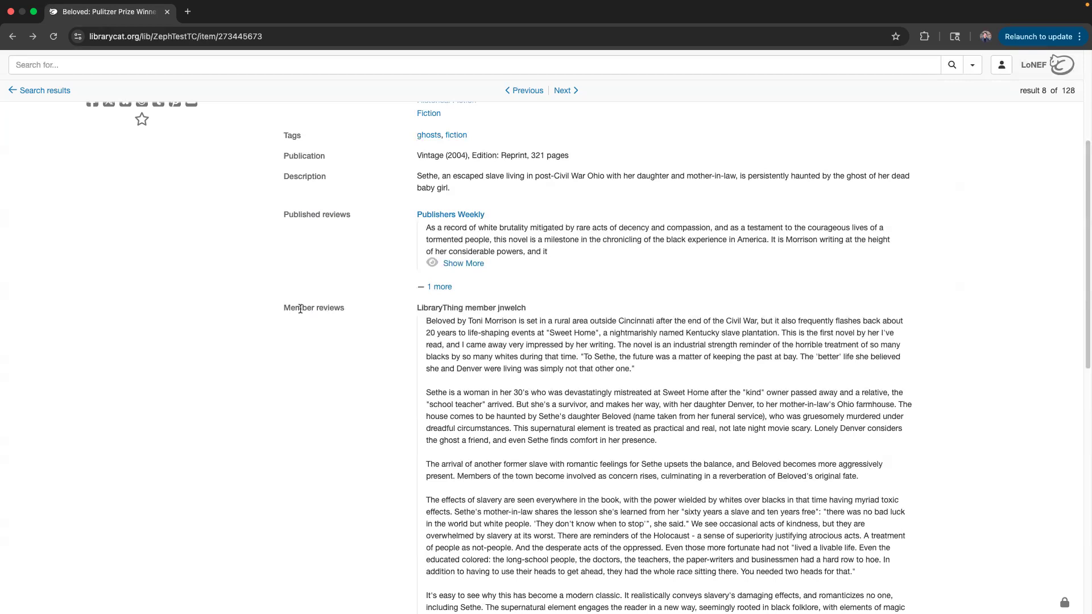
scroll(340, 296, "down", 2)
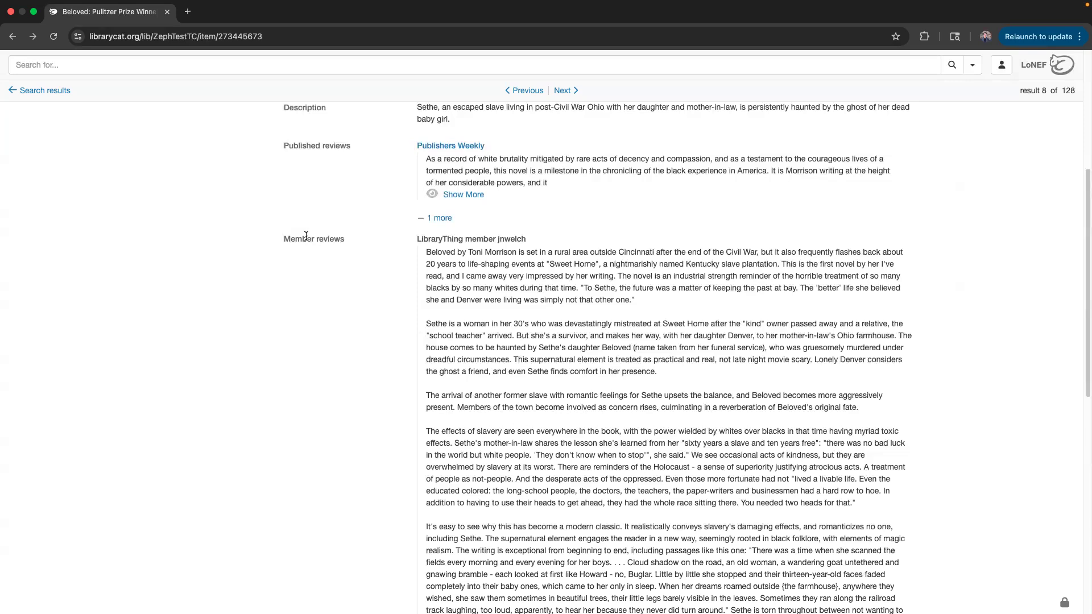
scroll(414, 291, "down", 1)
scroll(409, 287, "up", 2)
scroll(409, 288, "up", 2)
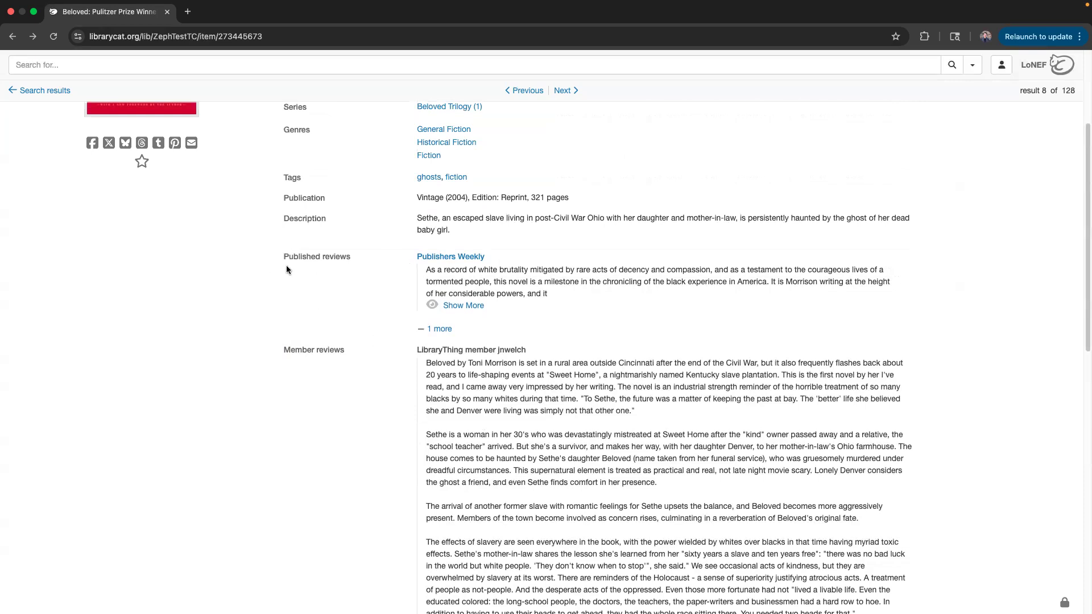
scroll(328, 309, "down", 7)
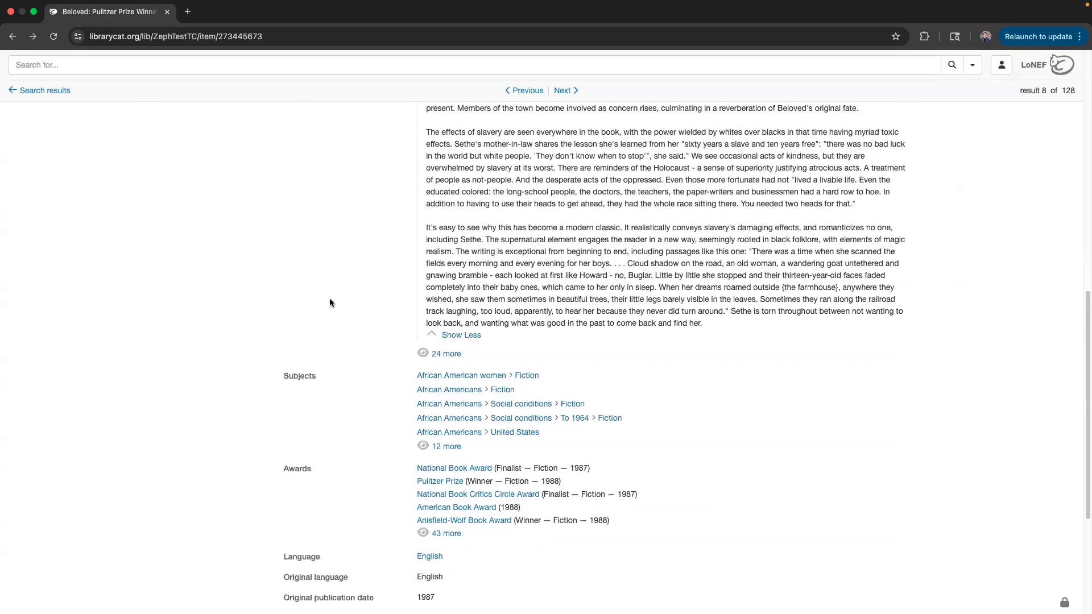
scroll(296, 352, "down", 1)
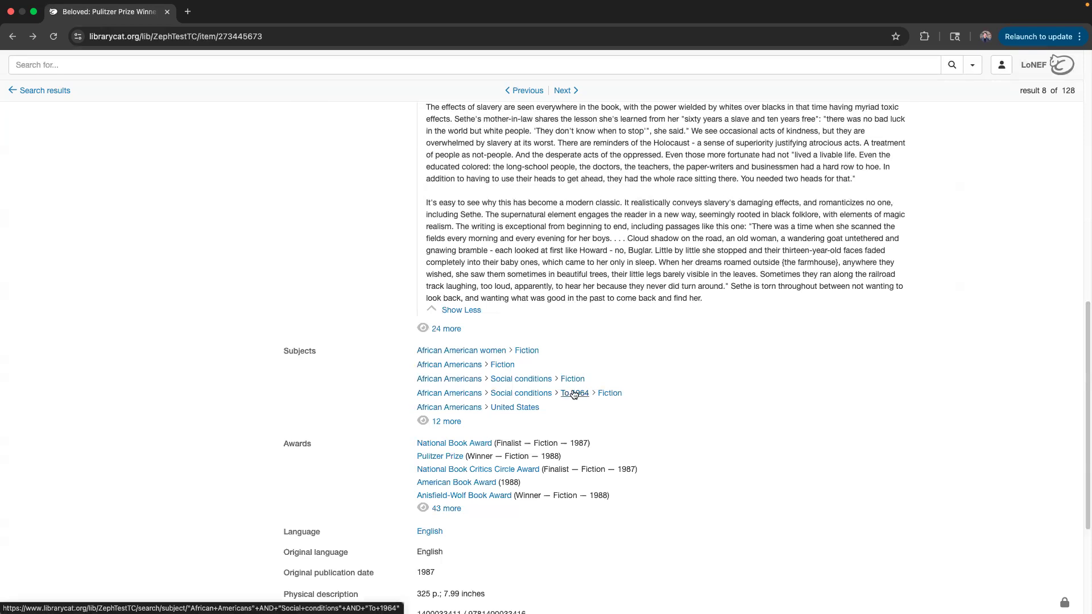
scroll(375, 392, "down", 4)
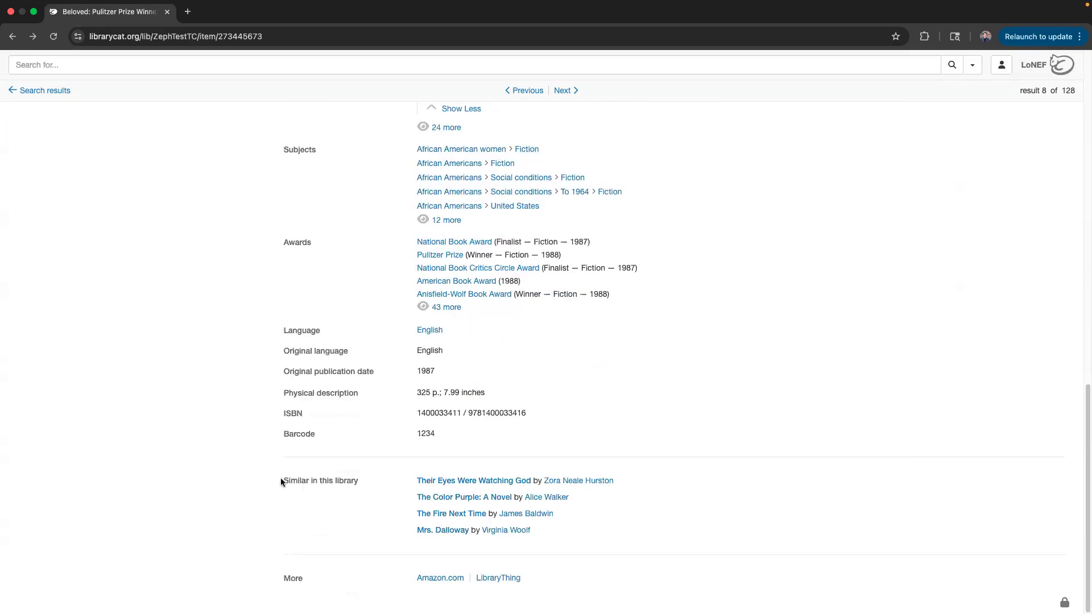
left_click_drag(281, 481, 373, 484)
left_click(347, 478)
scroll(341, 365, "up", 20)
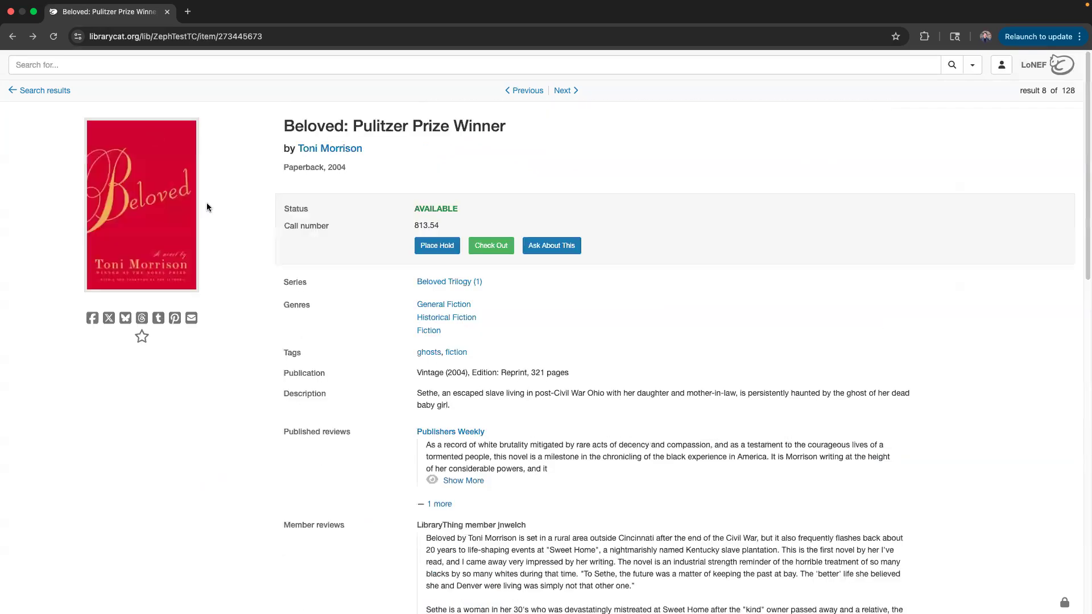
scroll(204, 204, "down", 6)
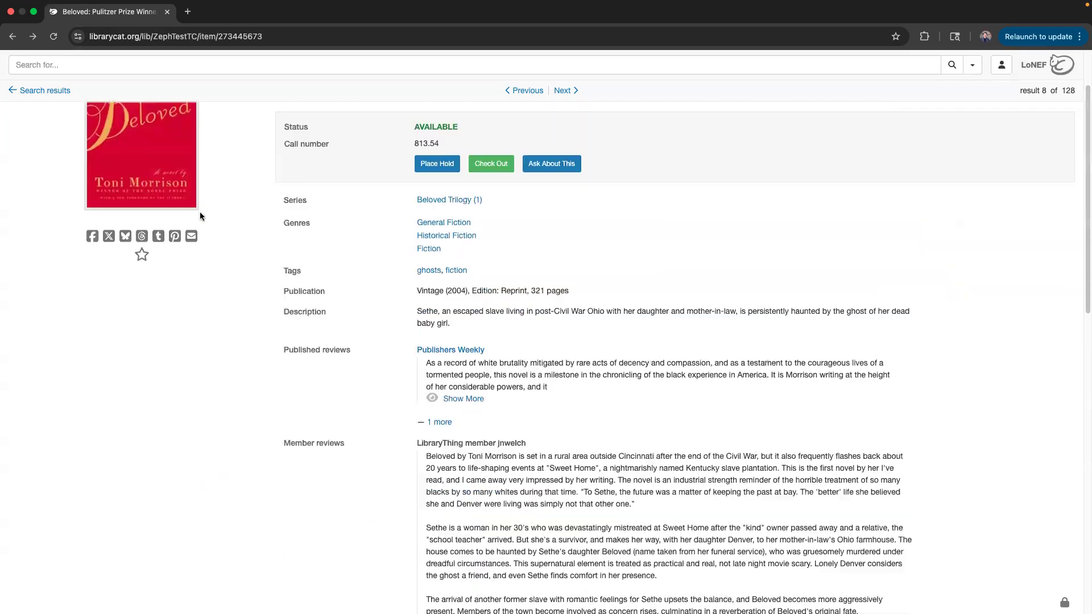
scroll(200, 233, "down", 8)
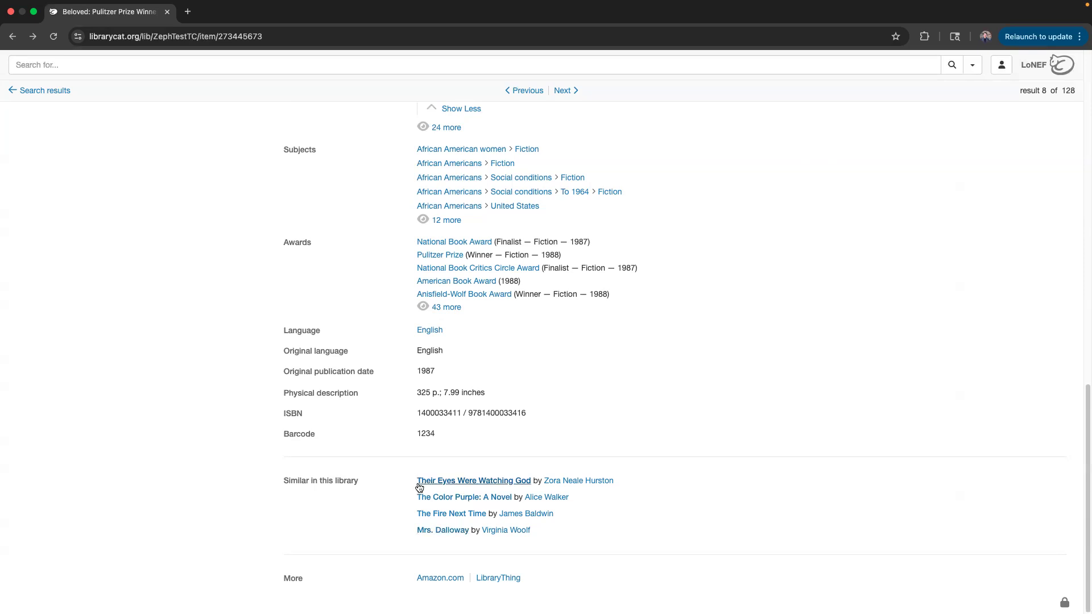
scroll(360, 492, "up", 7)
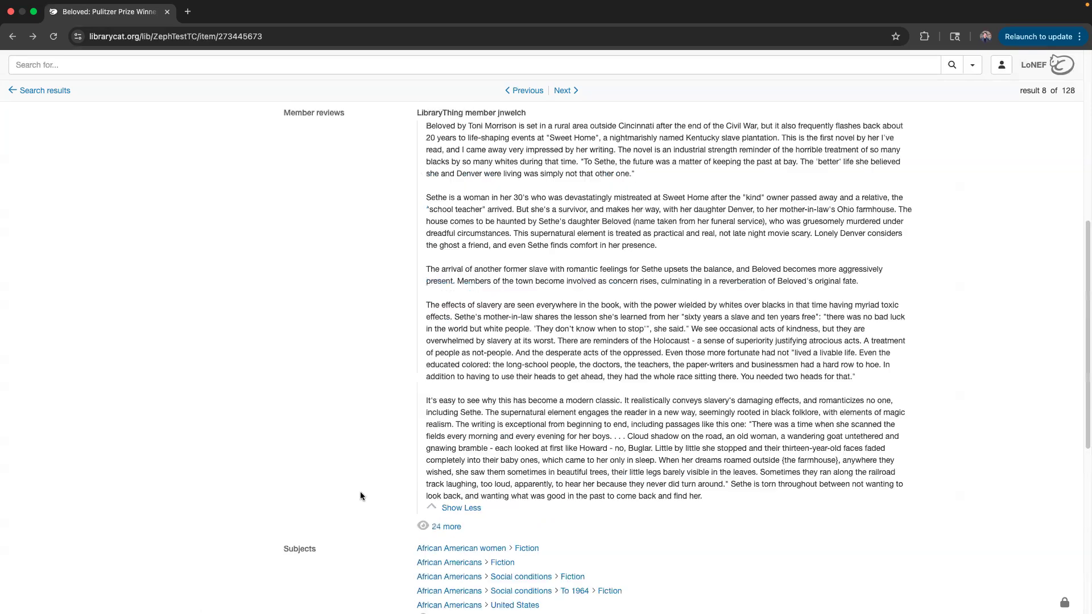
scroll(343, 447, "up", 7)
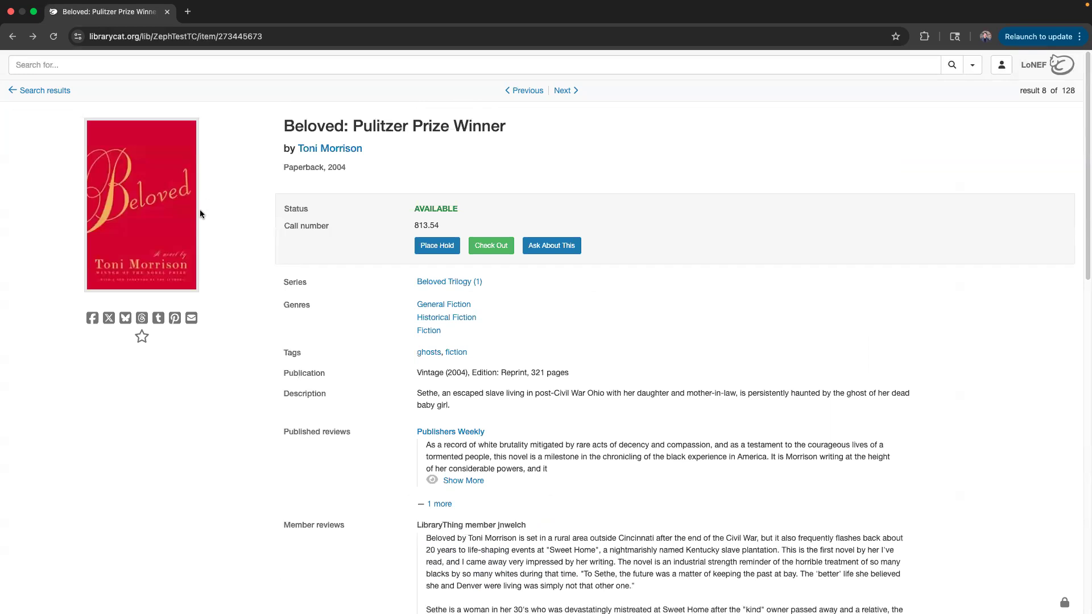
scroll(333, 364, "down", 14)
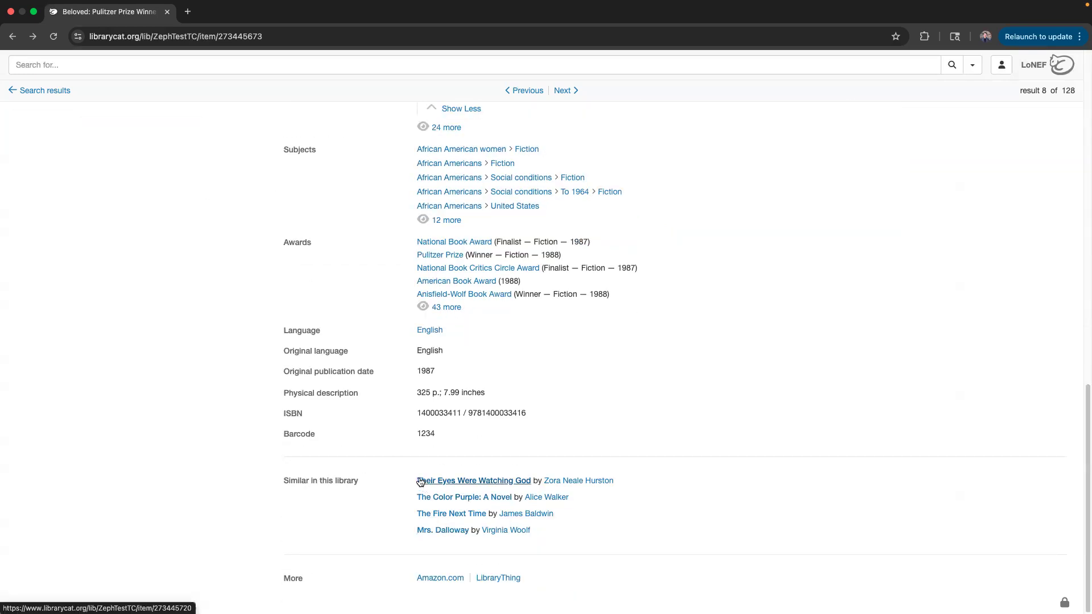
scroll(671, 429, "up", 4)
scroll(668, 435, "up", 14)
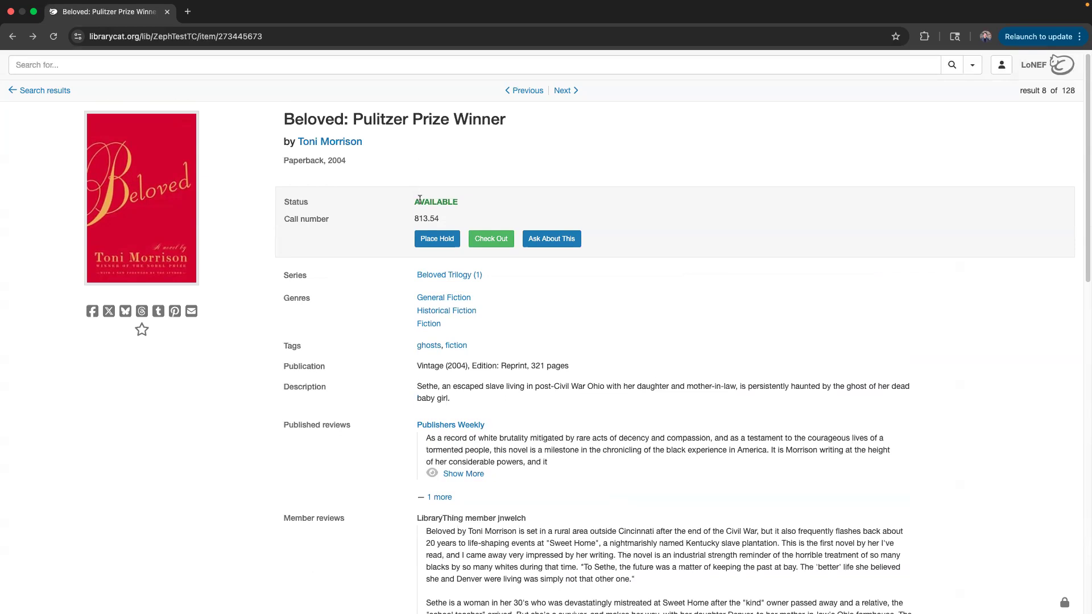
left_click_drag(410, 201, 459, 203)
left_click(459, 203)
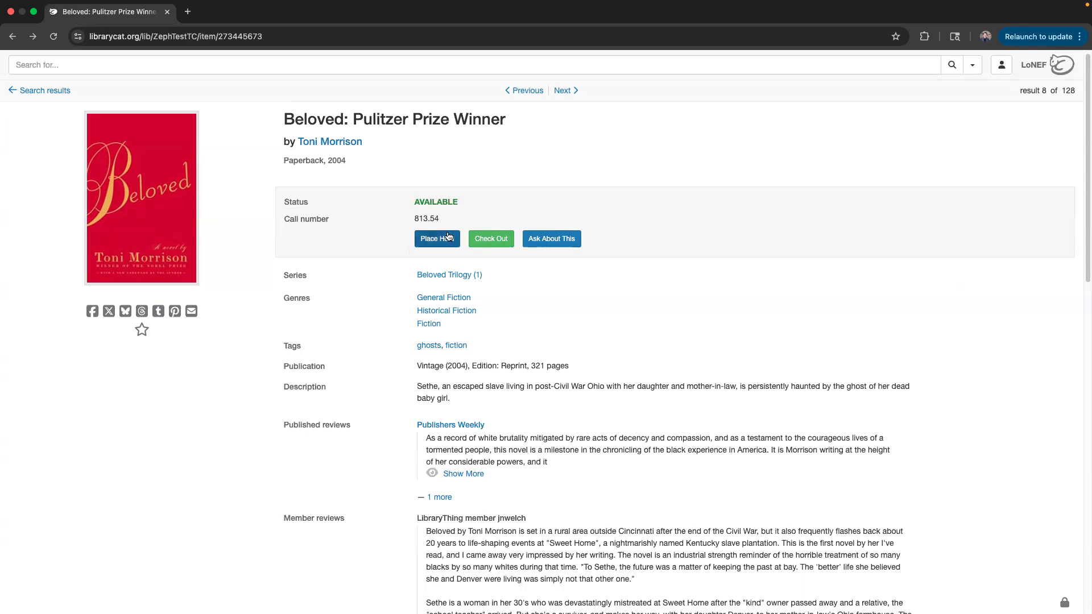
left_click(427, 243)
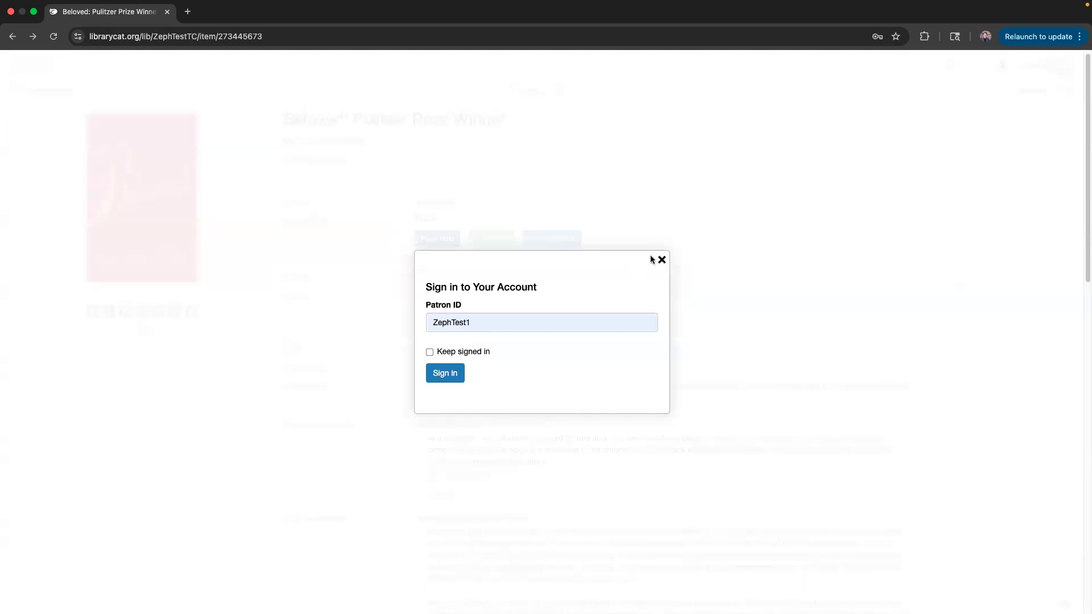
left_click(660, 261)
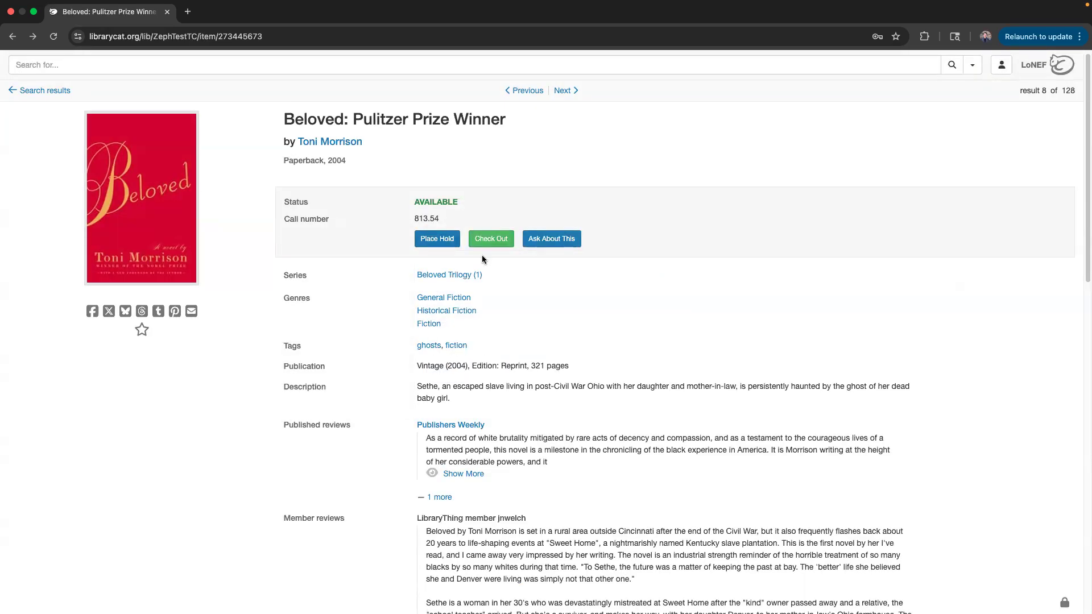
left_click(488, 242)
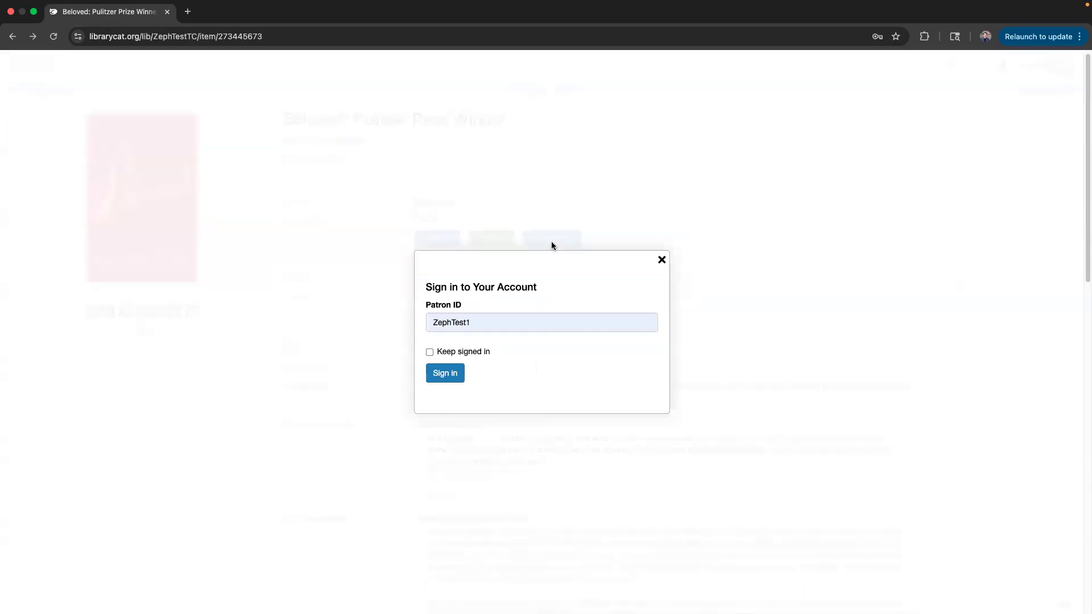
left_click(658, 261)
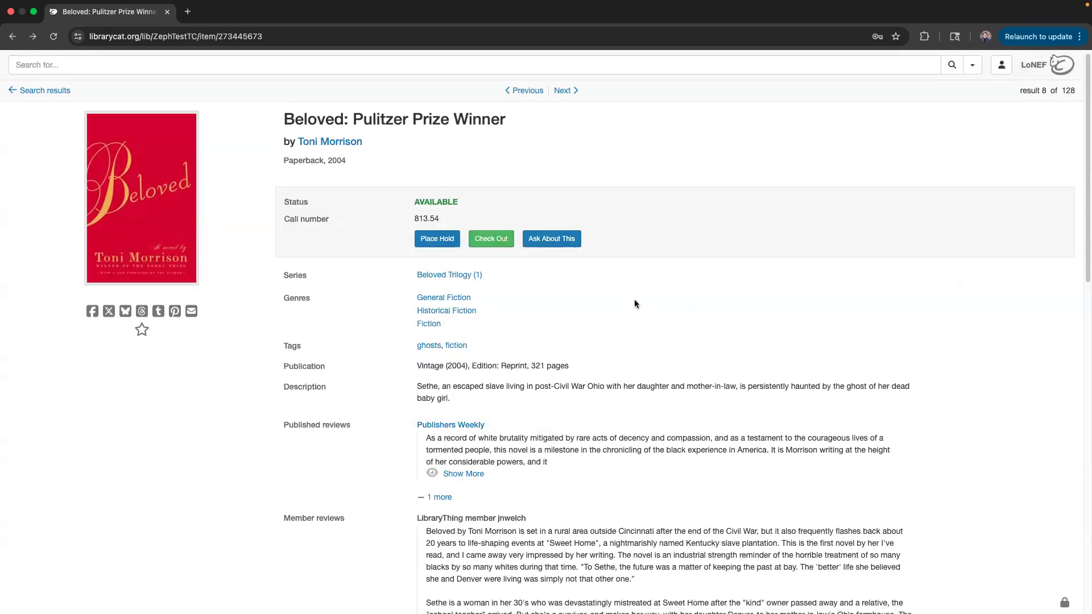
left_click(569, 241)
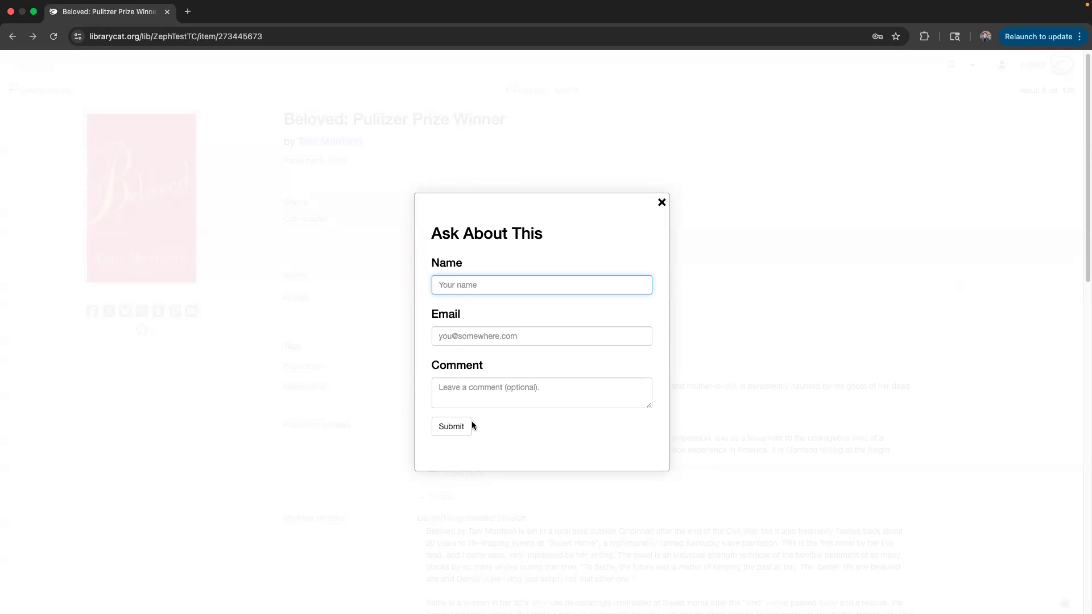
left_click(662, 203)
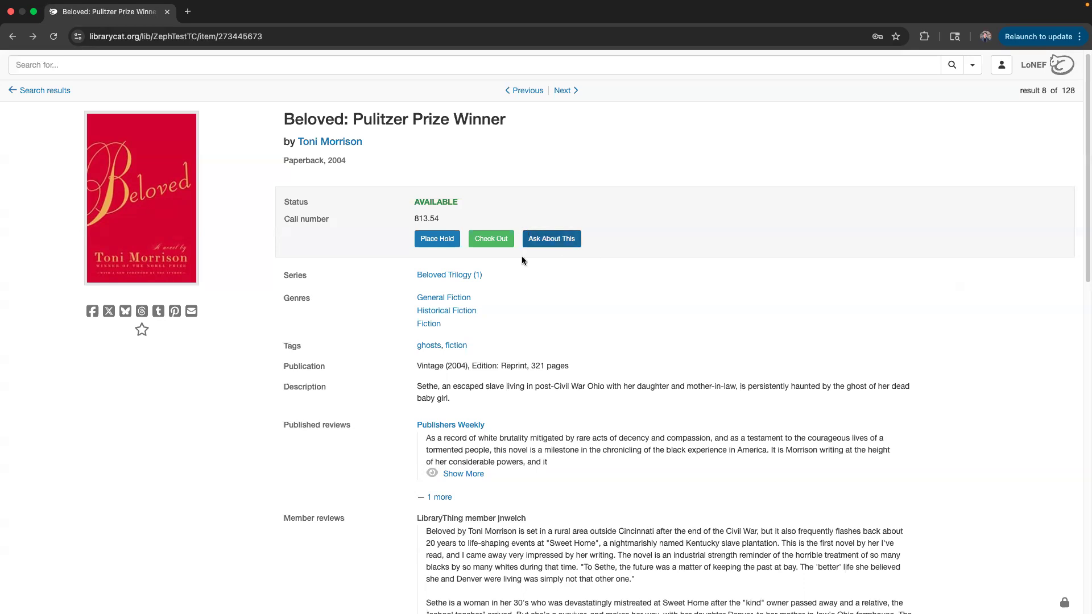
left_click(541, 235)
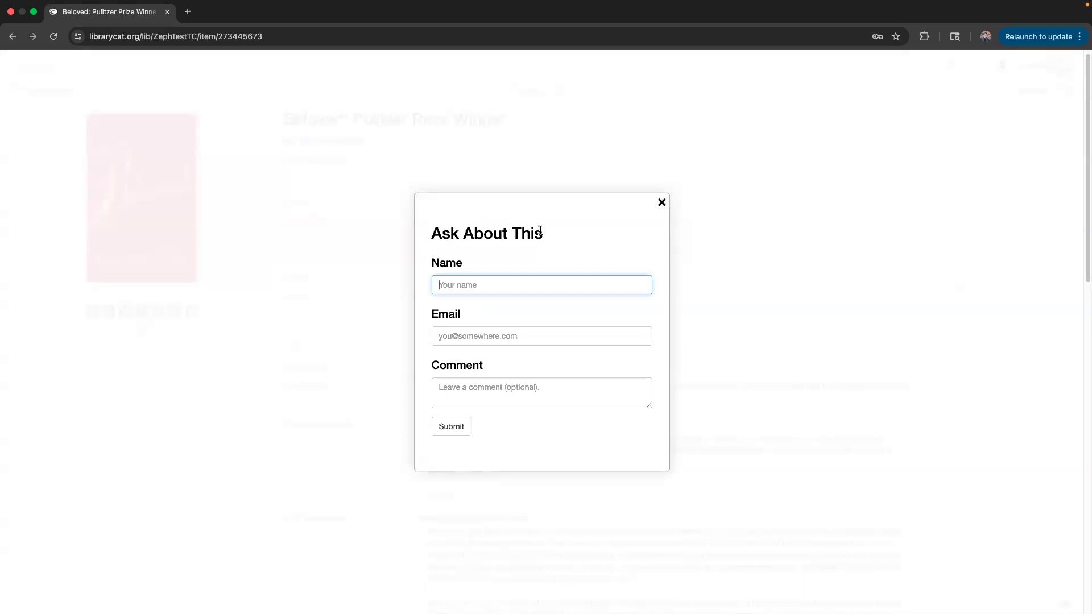
left_click_drag(545, 235, 432, 237)
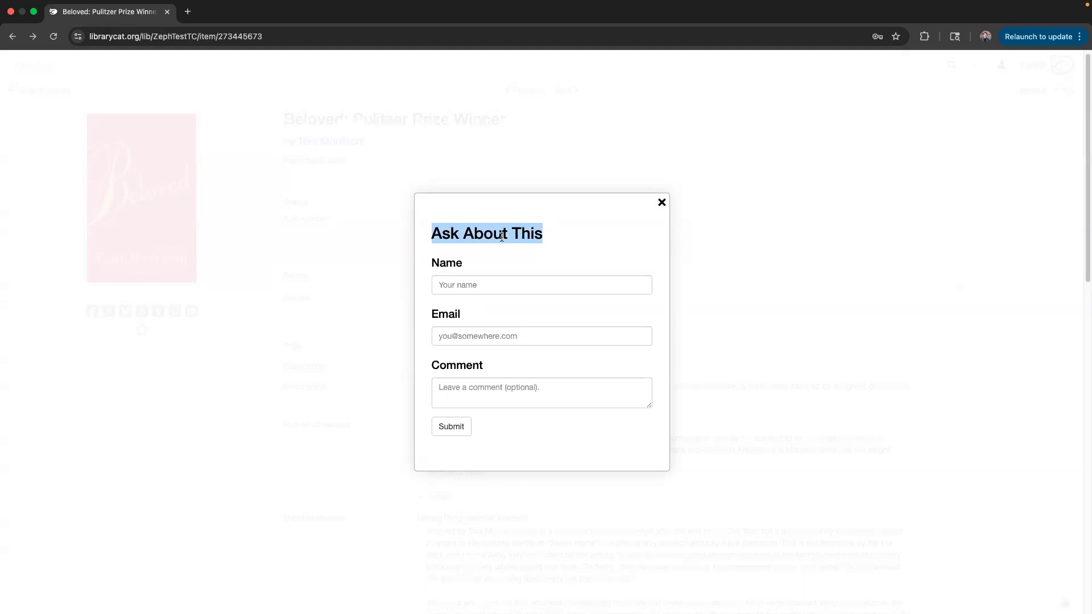
left_click(661, 203)
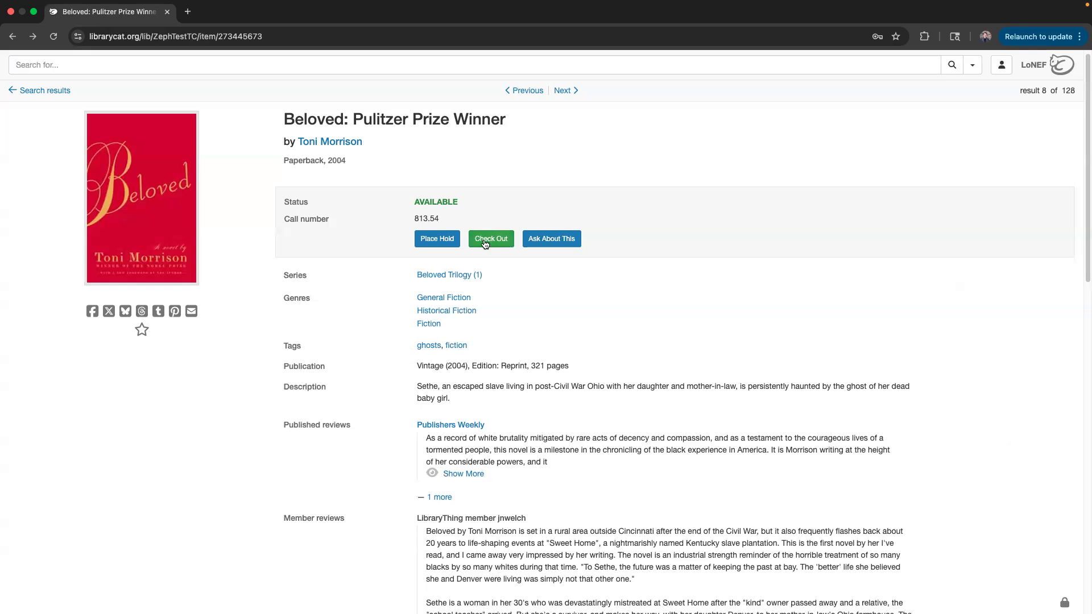
double_click(457, 203)
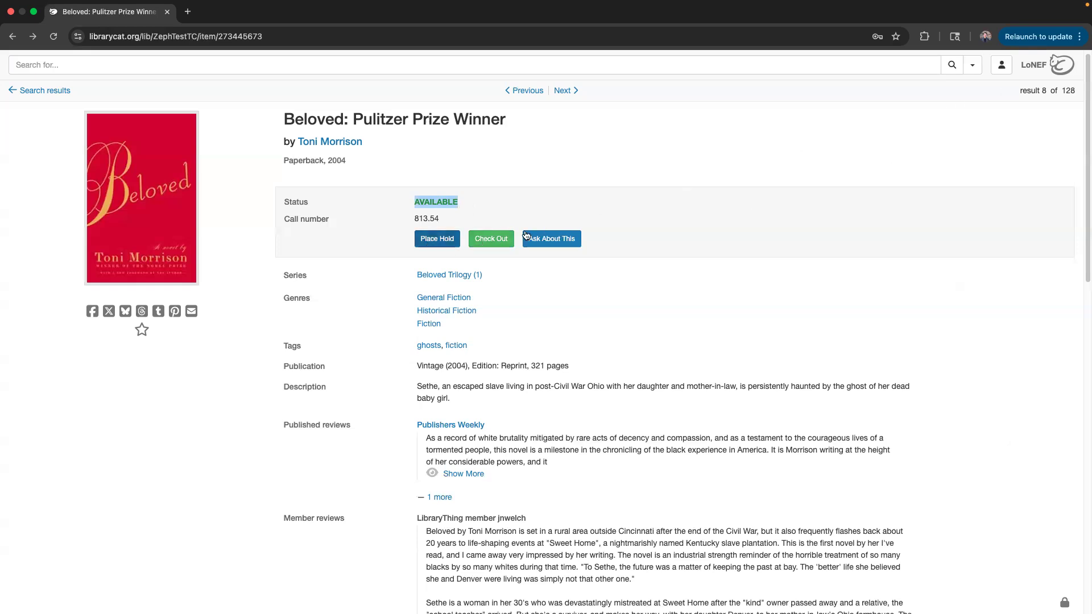
left_click(1003, 68)
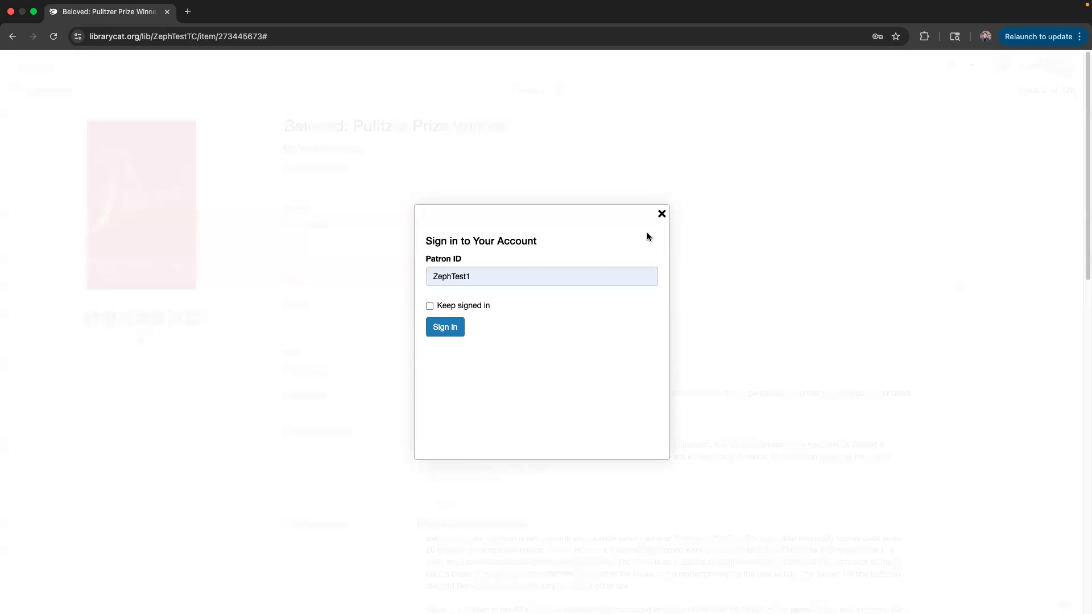
left_click(662, 259)
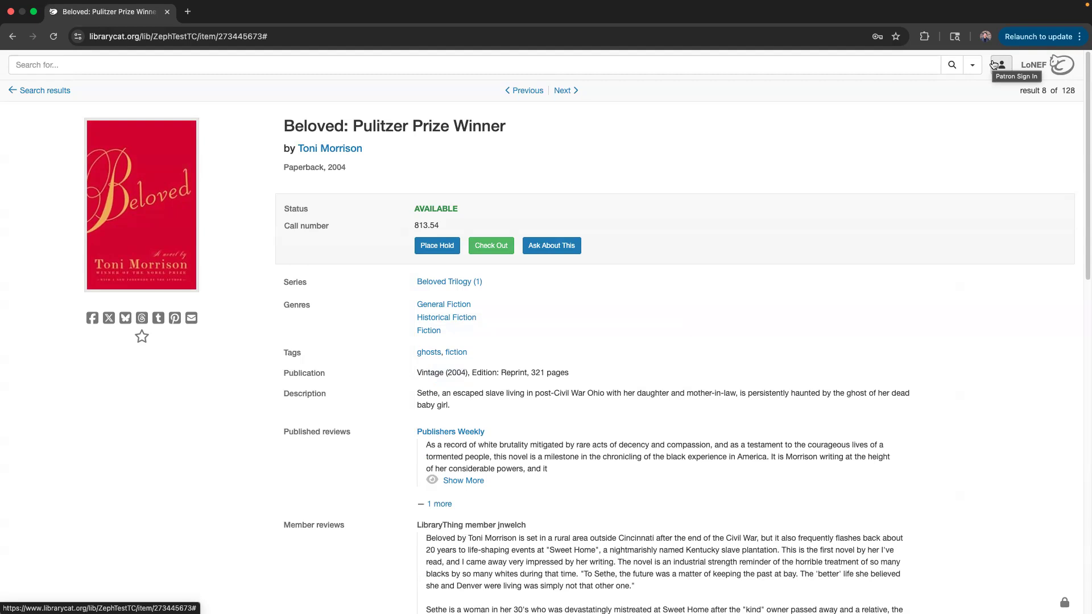
left_click(1001, 66)
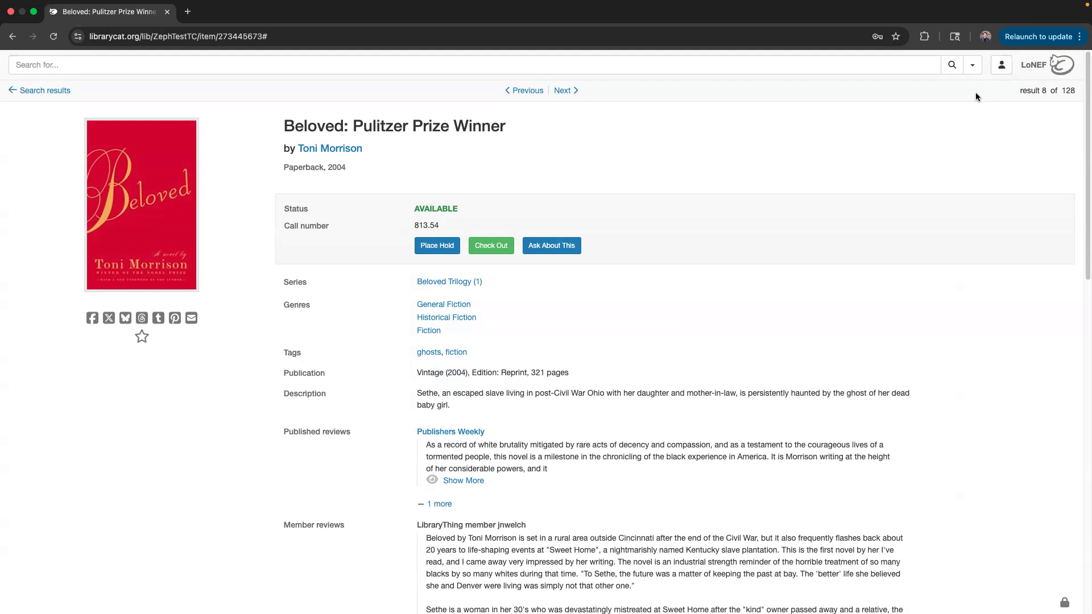
left_click(1000, 67)
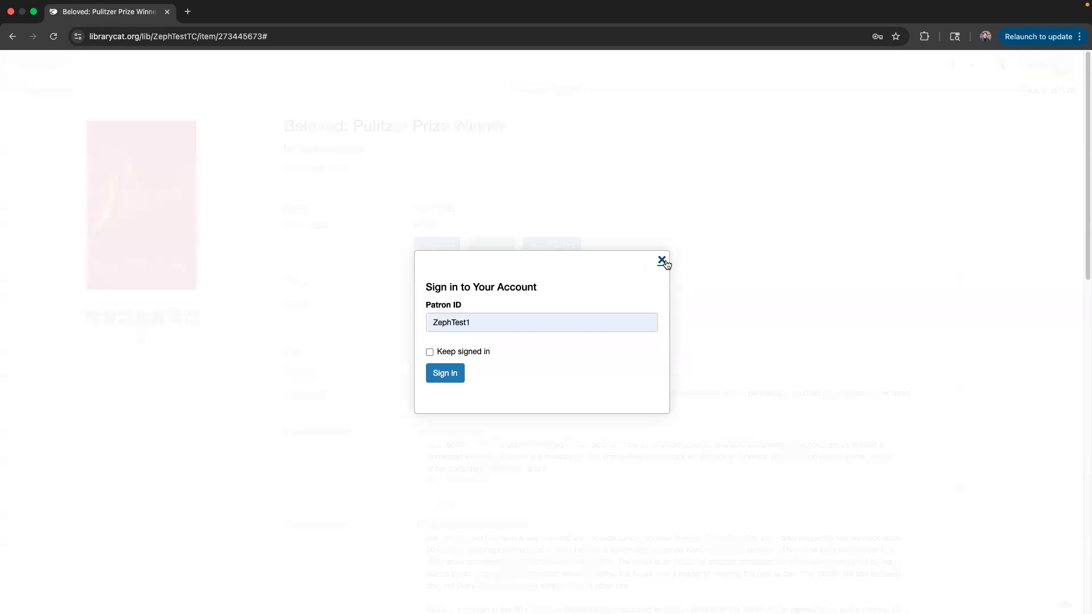
left_click(662, 260)
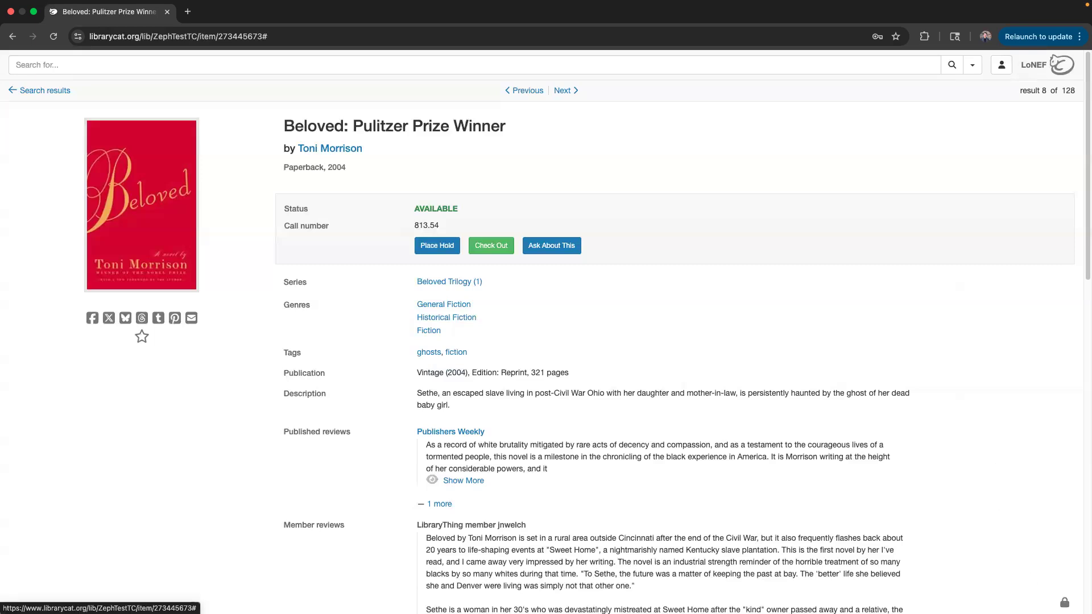
Open the TinyCat Admin sign-in from the lock link and focus the empty Password field.
left_click(1064, 603)
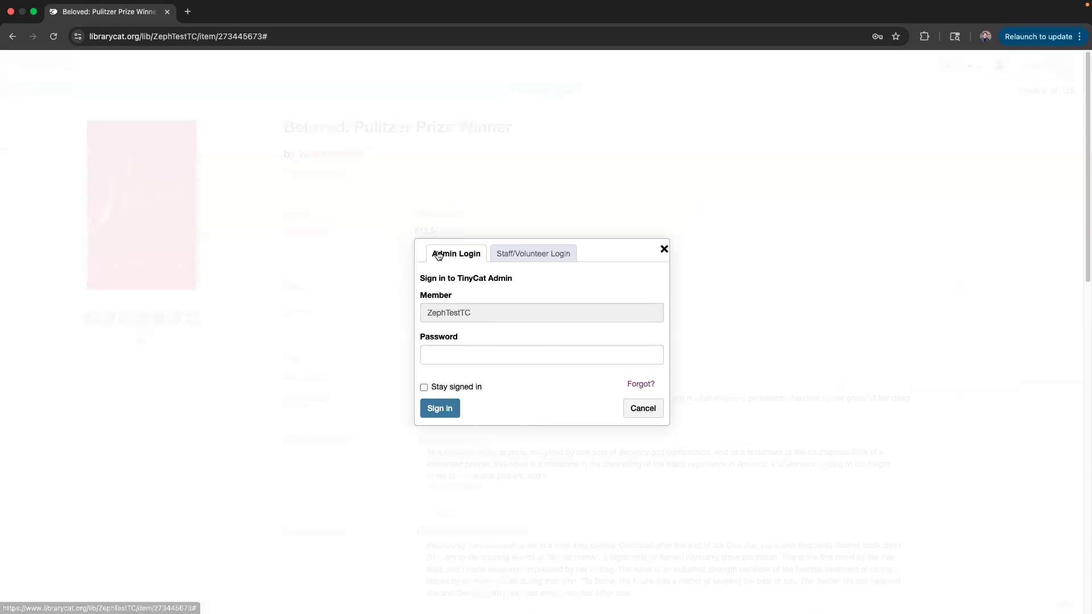
left_click(654, 411)
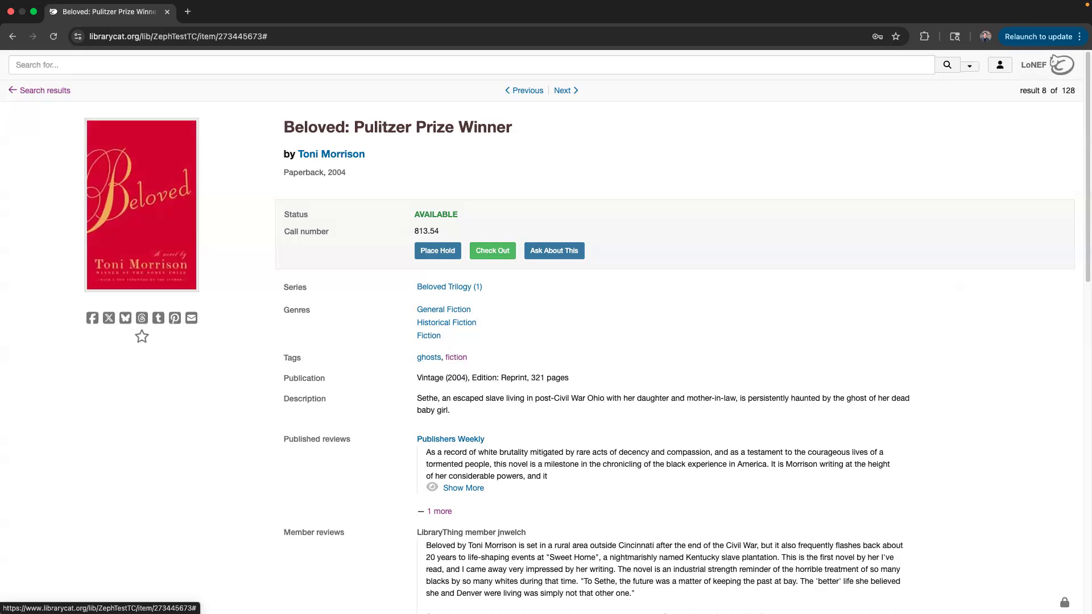
left_click(1064, 602)
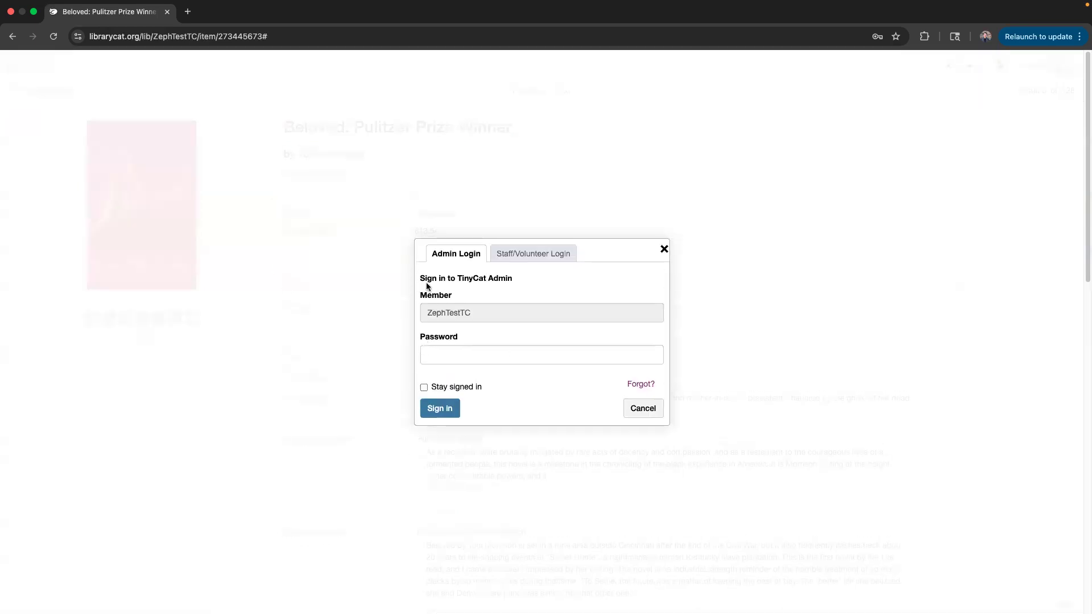
left_click(451, 355)
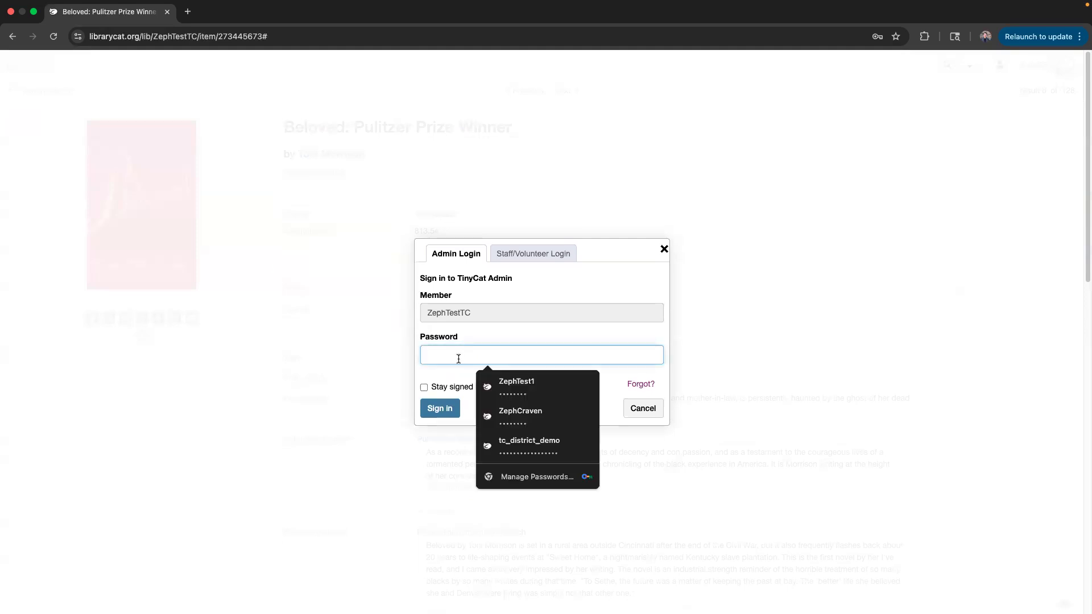
left_click(483, 332)
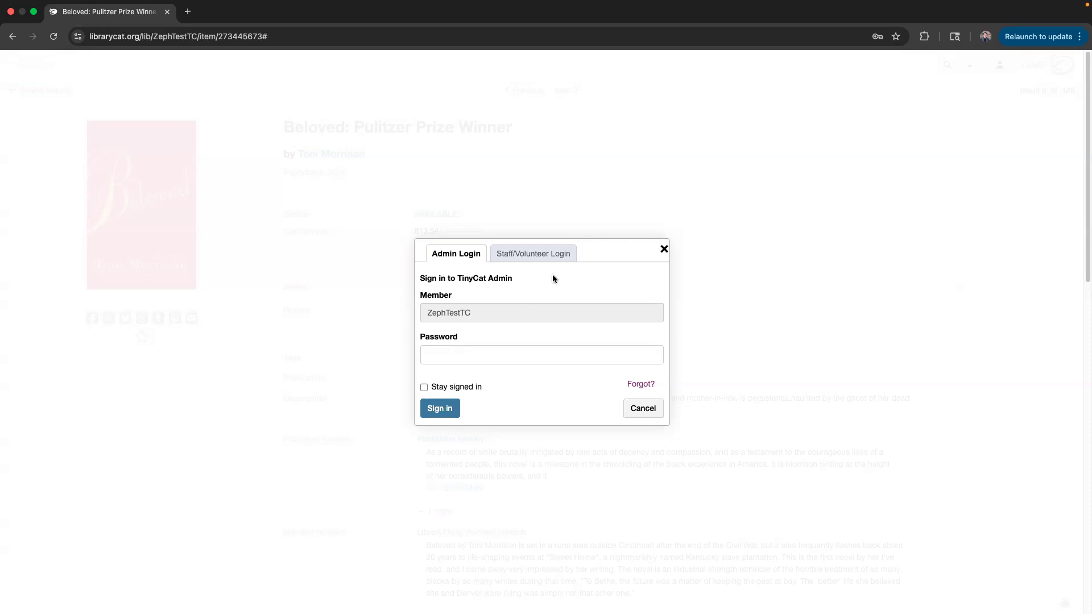
left_click(529, 255)
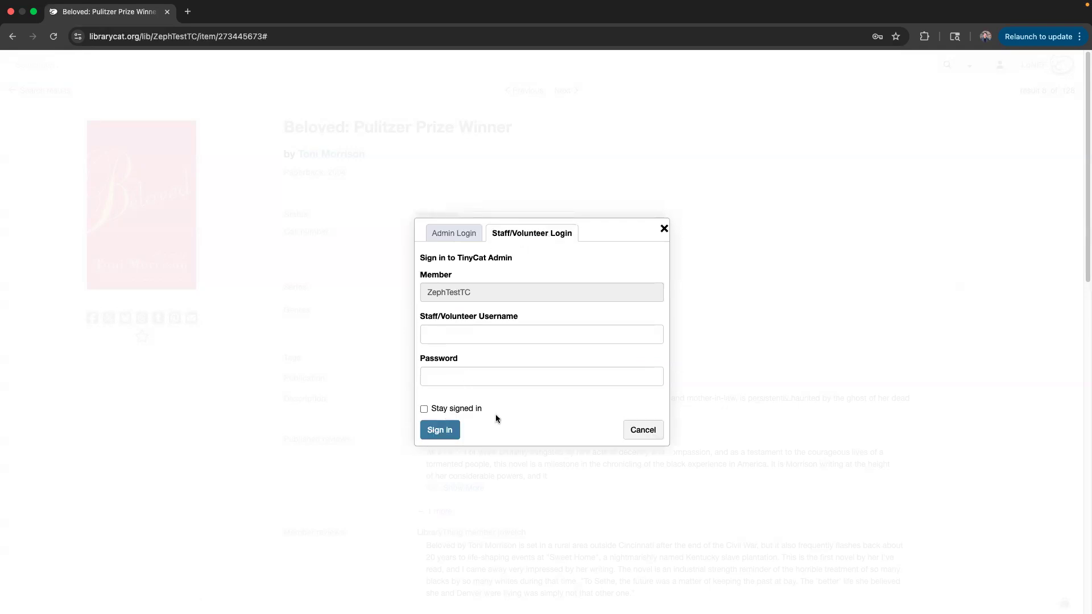
left_click(463, 235)
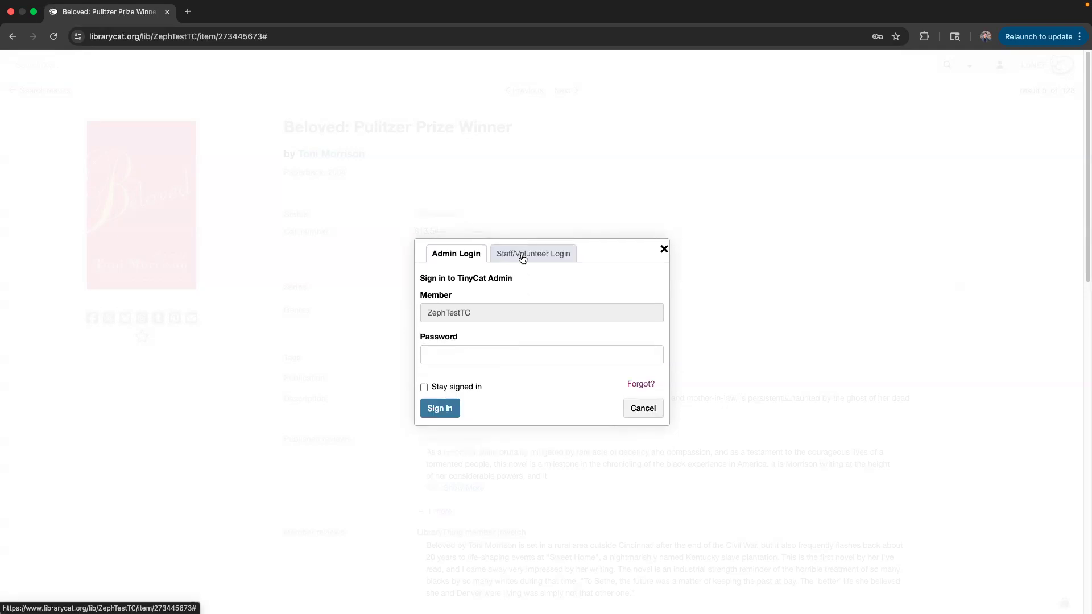
left_click(522, 257)
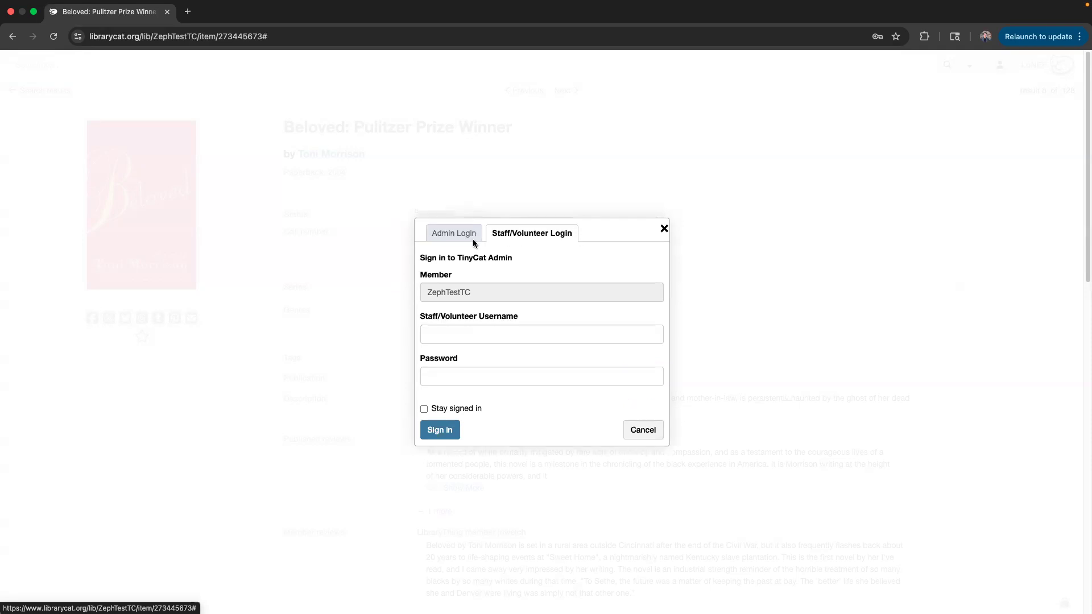
left_click(461, 237)
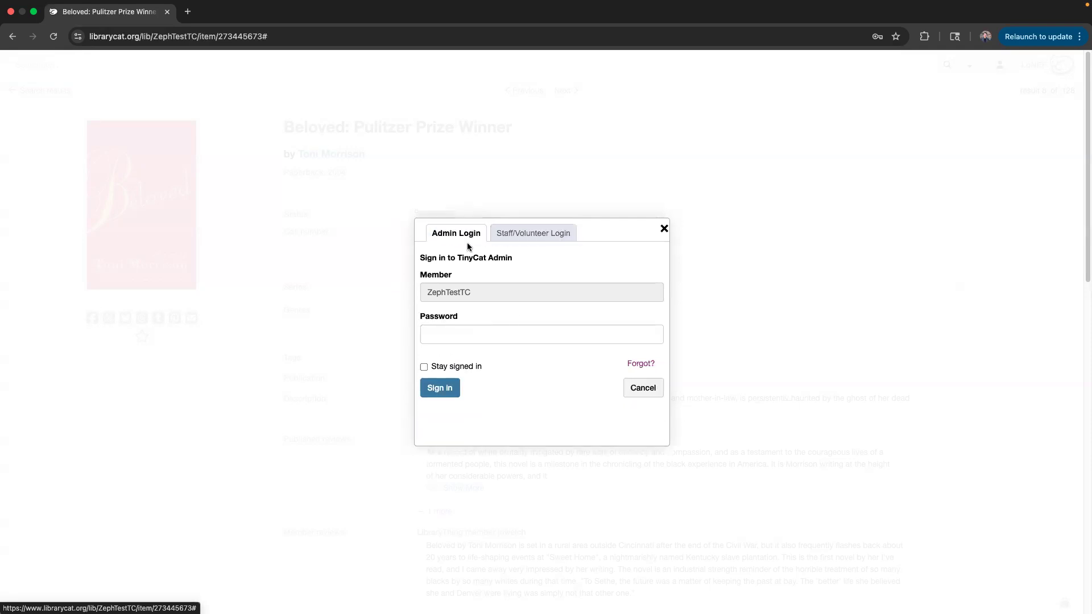
left_click(522, 258)
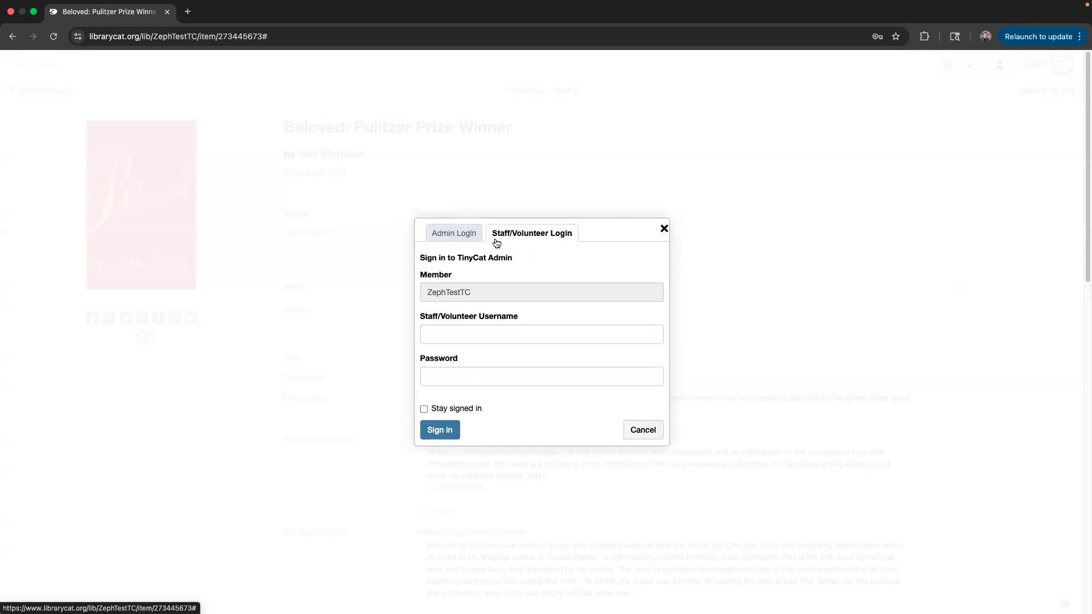
left_click(442, 335)
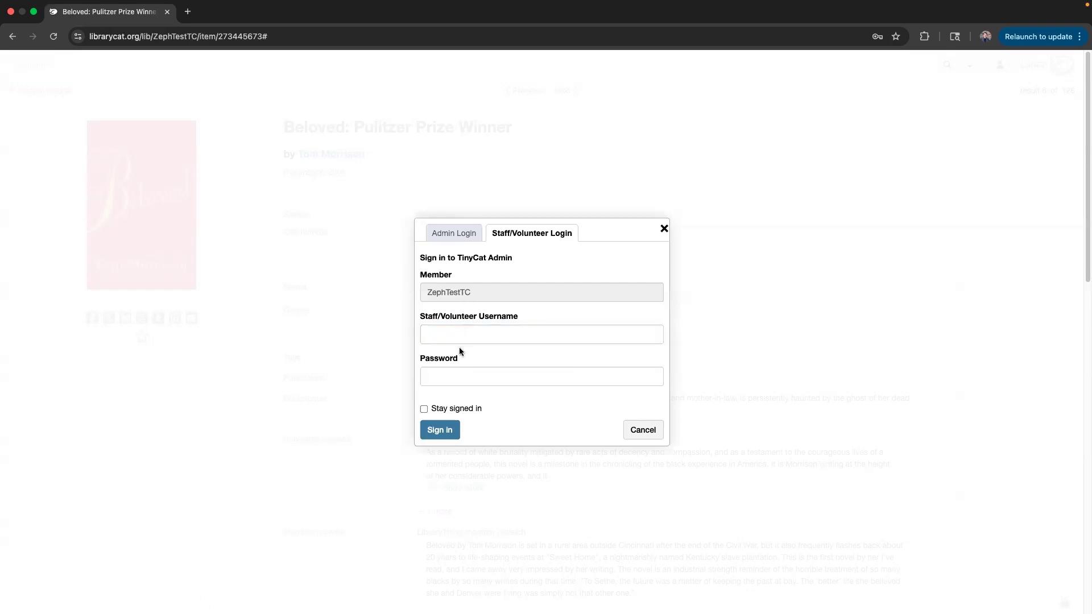
left_click(459, 336)
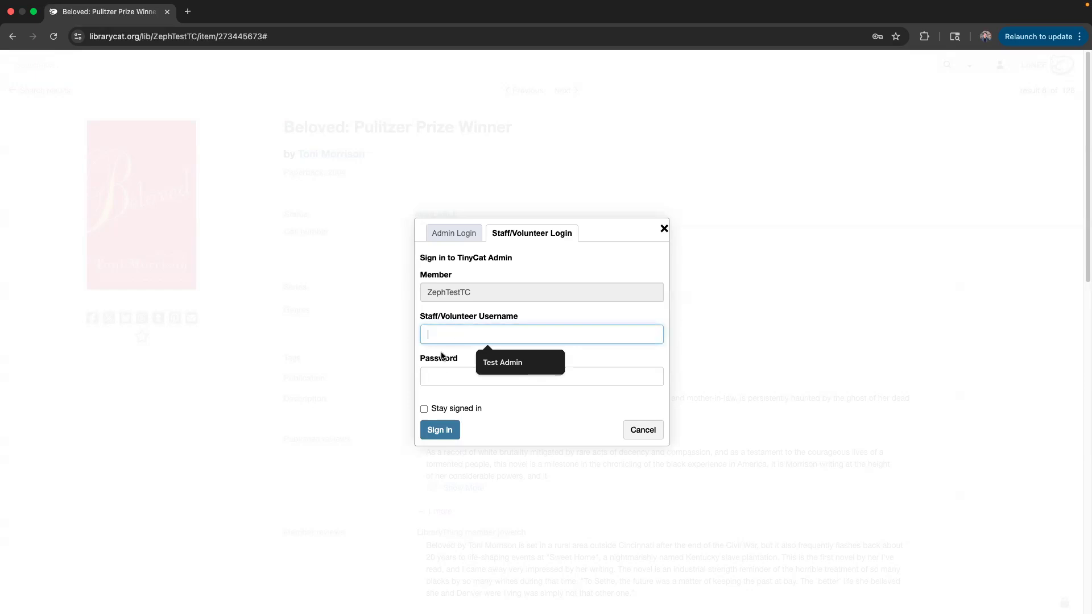
left_click(445, 376)
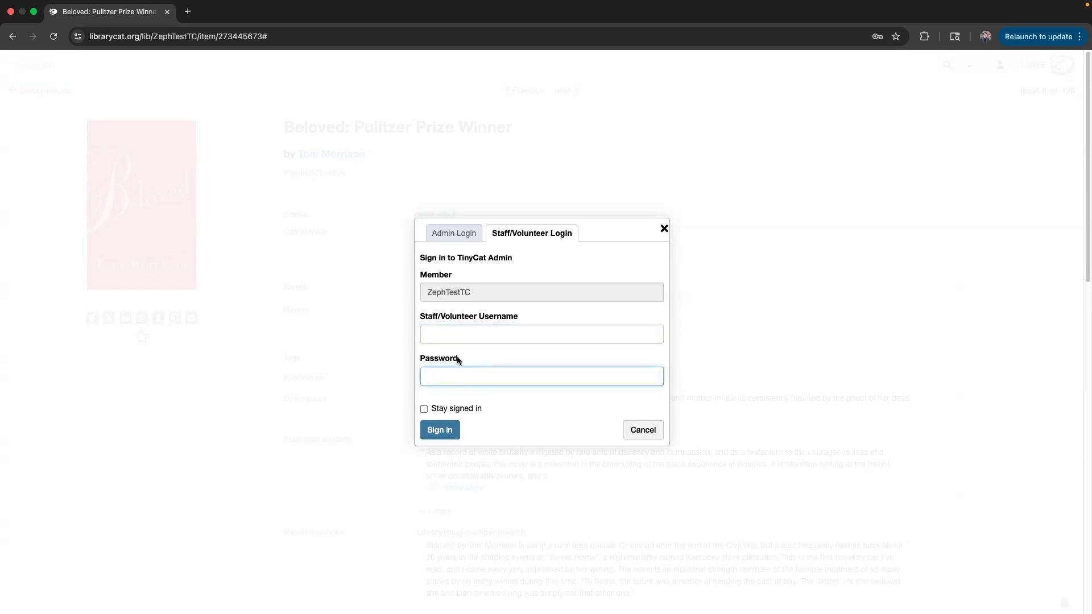
left_click(463, 234)
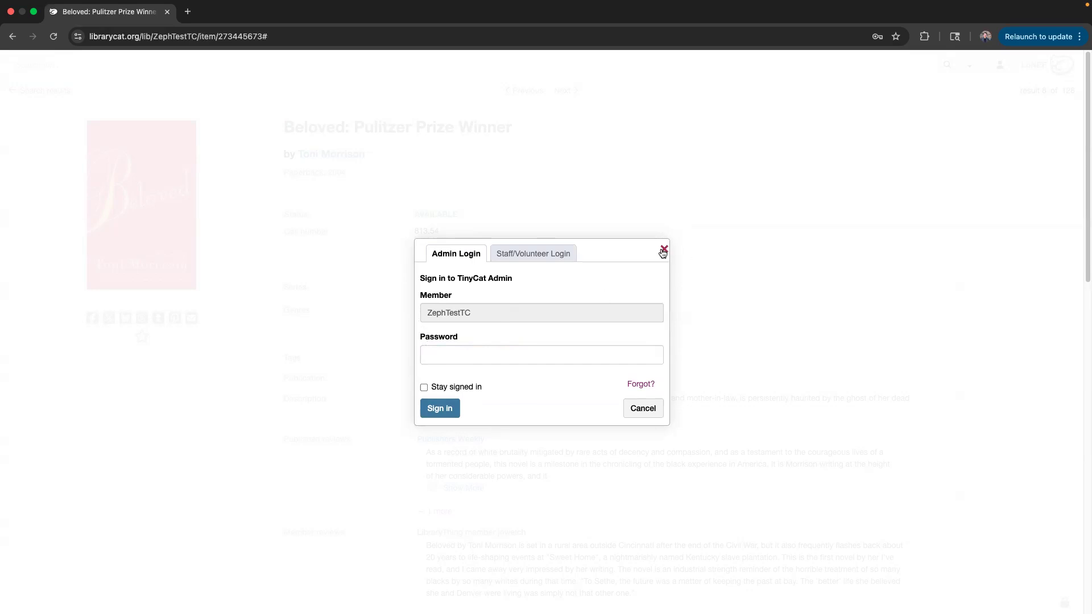
key("Escape")
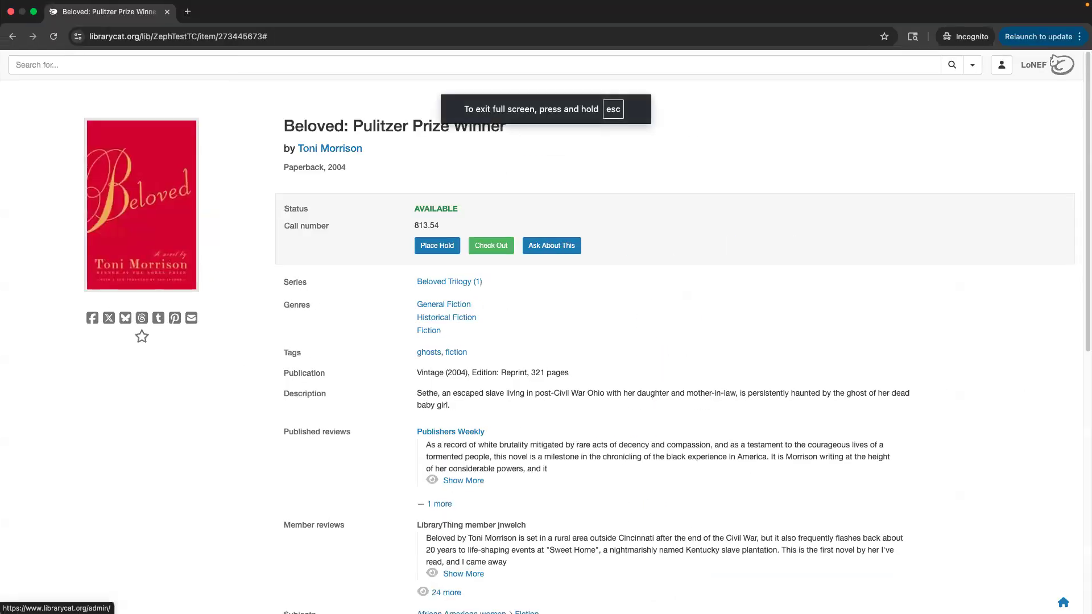
Load the TinyCat Admin dashboard, briefly trying and cancelling Check Out on Beloved's page in the other window.
left_click(1063, 603)
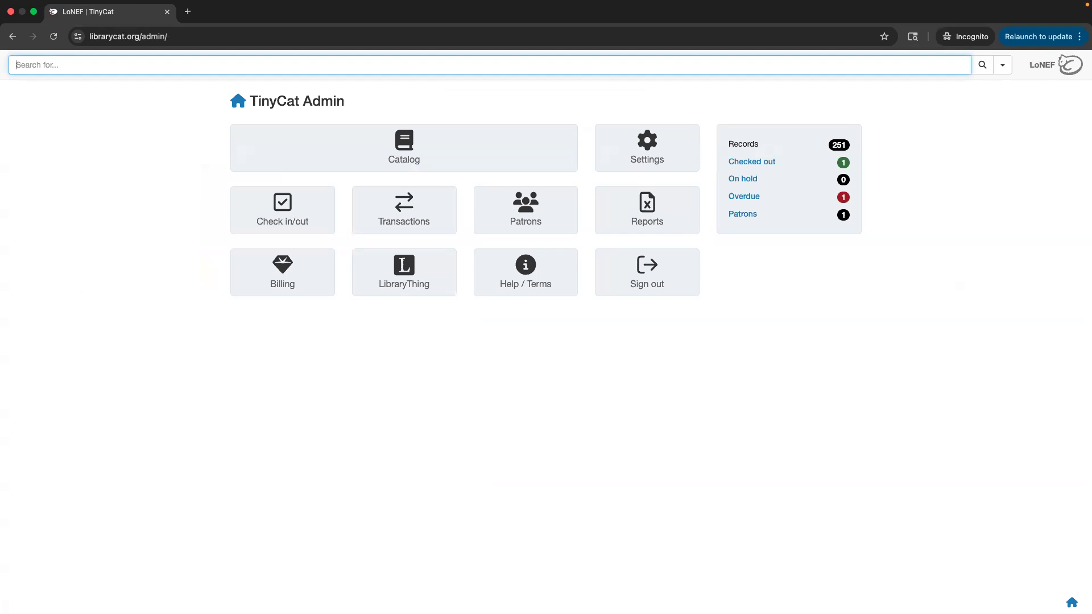
key("ctrl+Left")
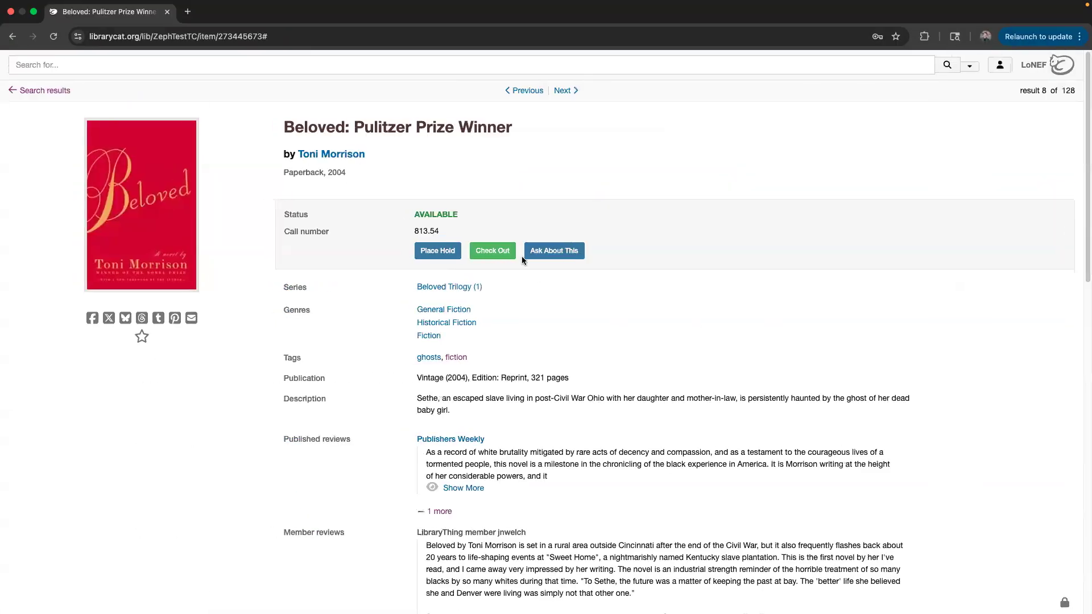
left_click(506, 250)
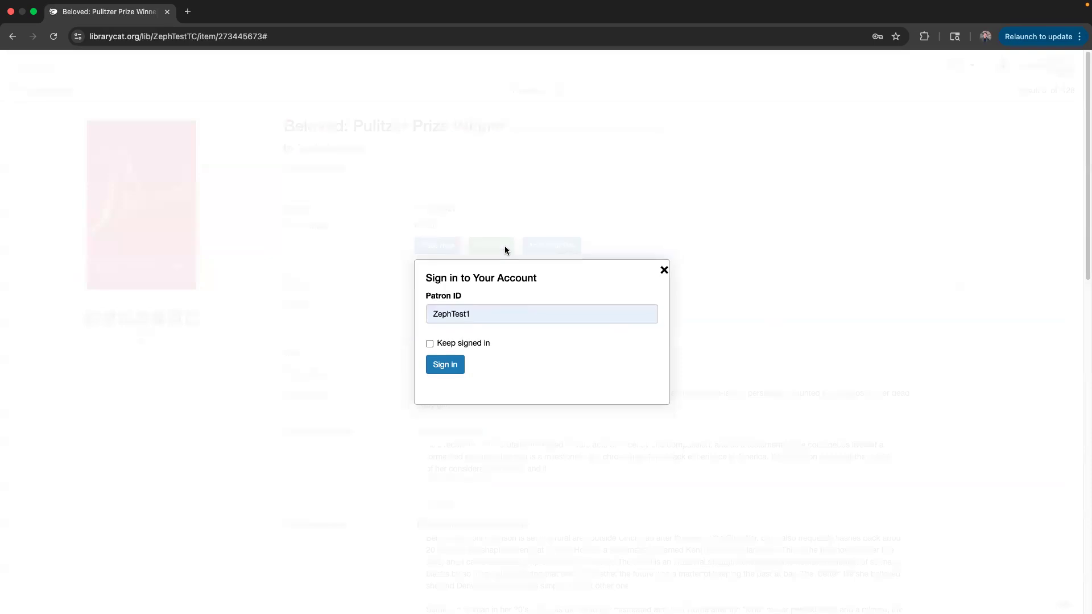
left_click(663, 270)
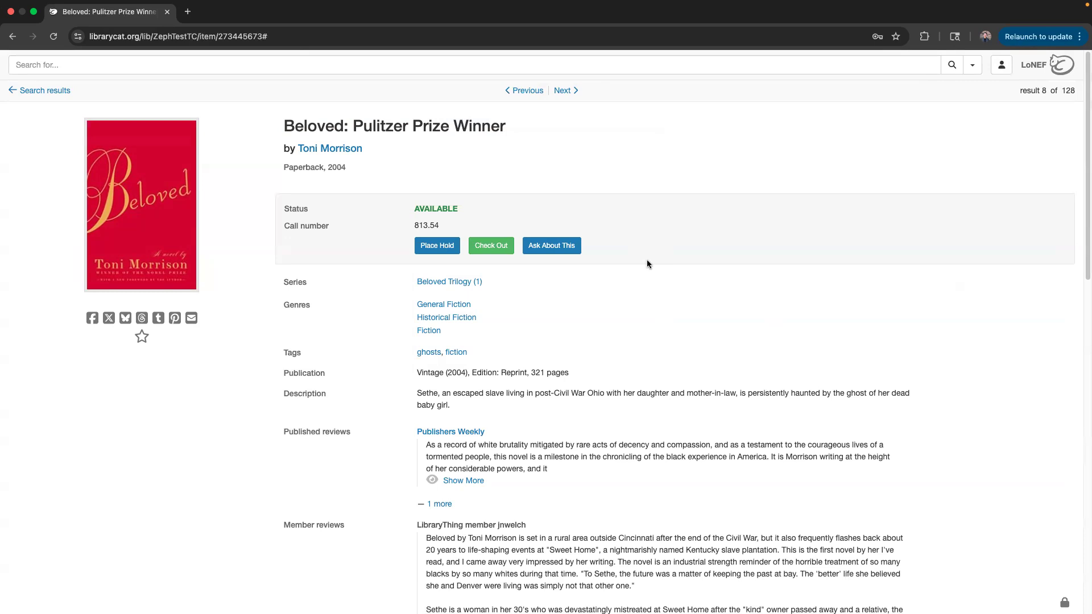
key("ctrl+Right")
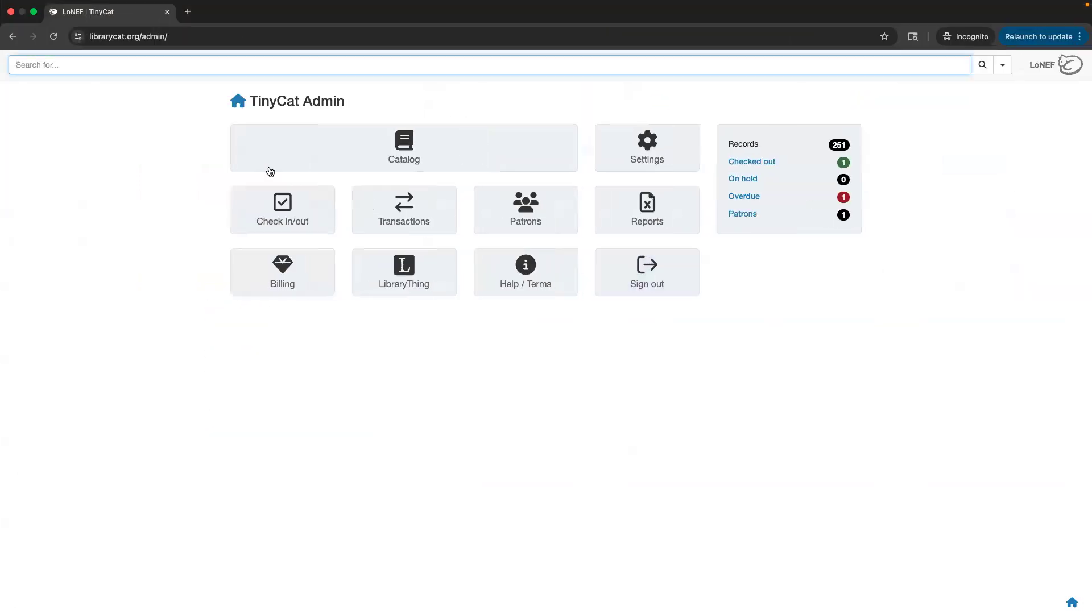
Open Check in/out and search 'beloved', finding two matching titles.
left_click(287, 215)
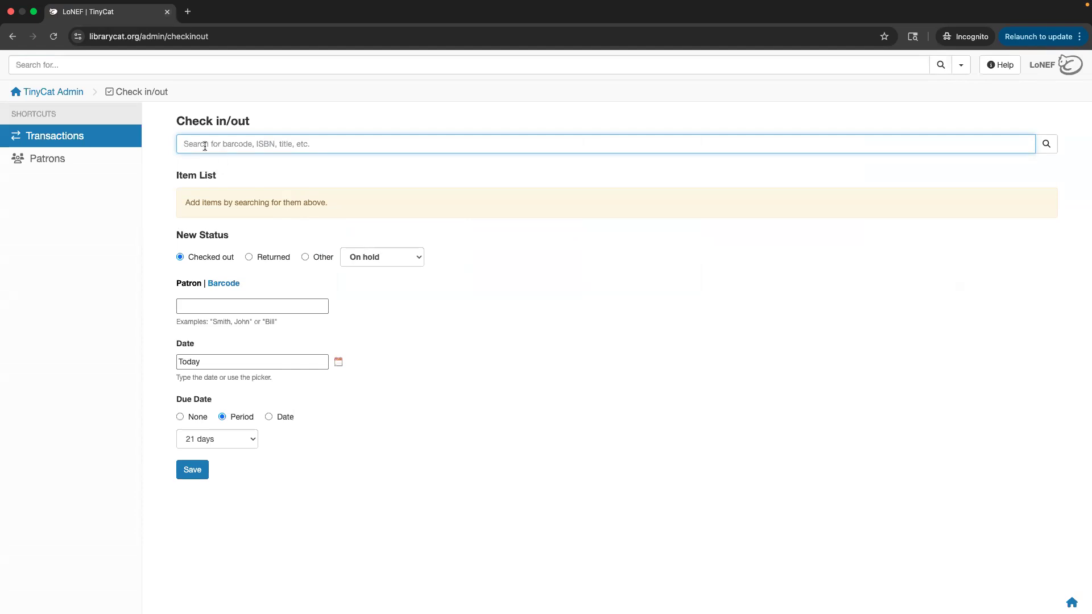
type("beloved")
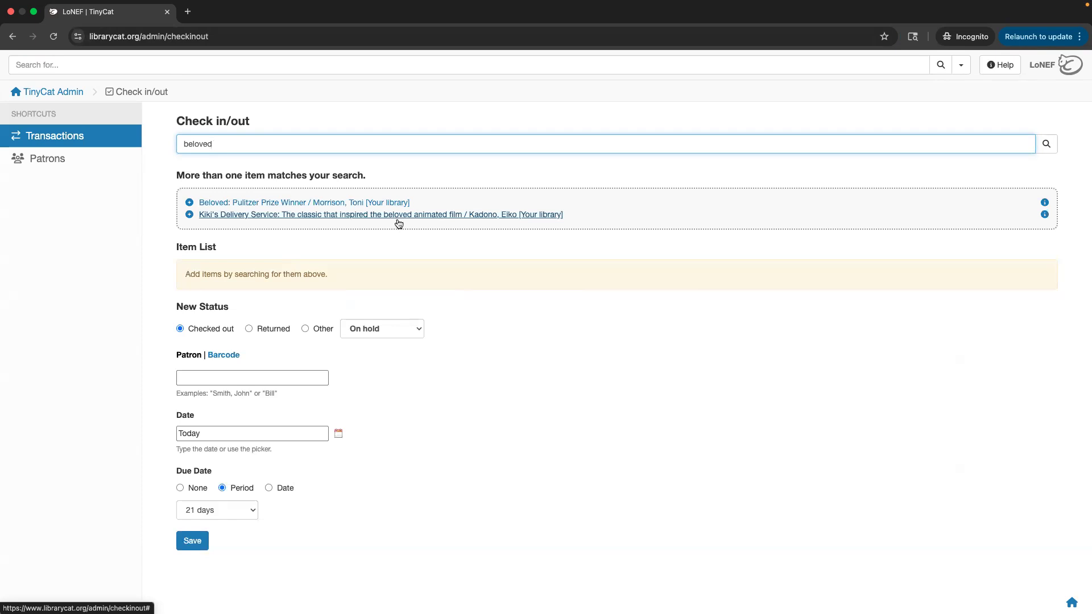
Add Beloved to the check-out item list and set its status to Checked out after trying Returned and Other.
left_click(260, 203)
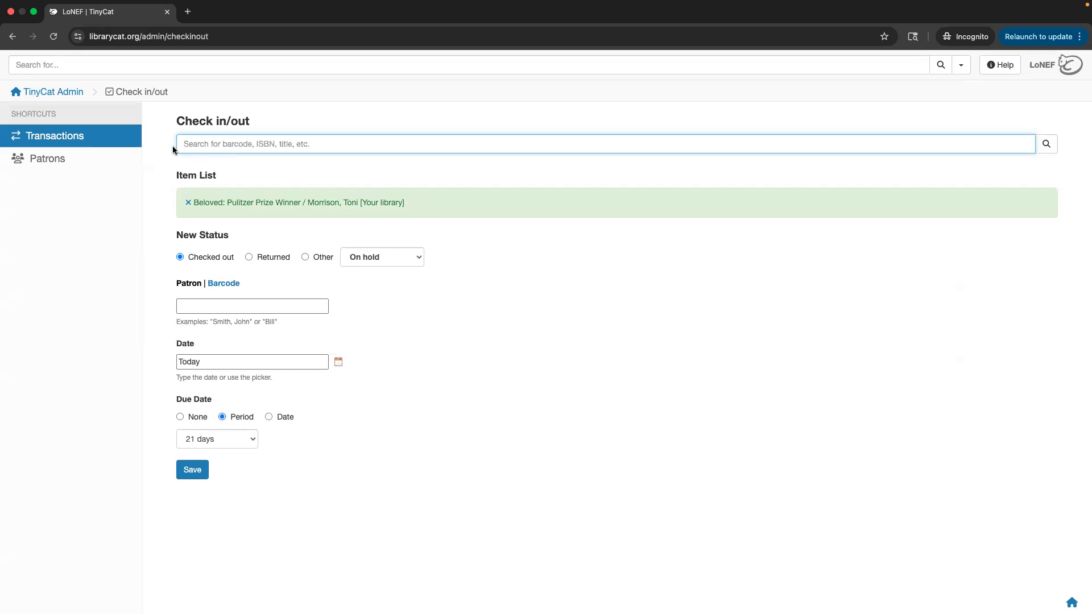
left_click(178, 188)
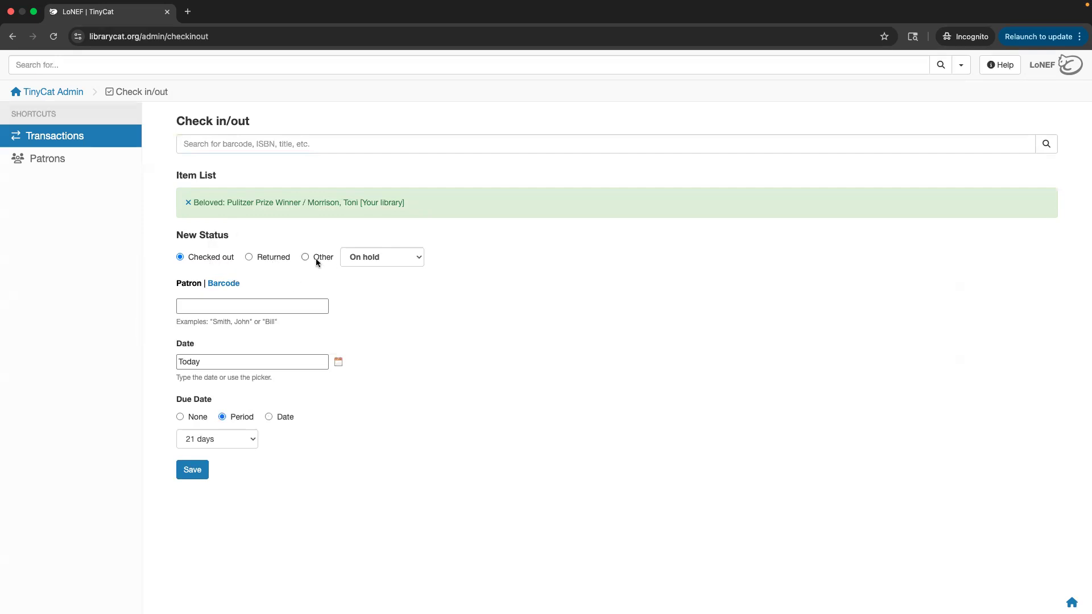
left_click(278, 259)
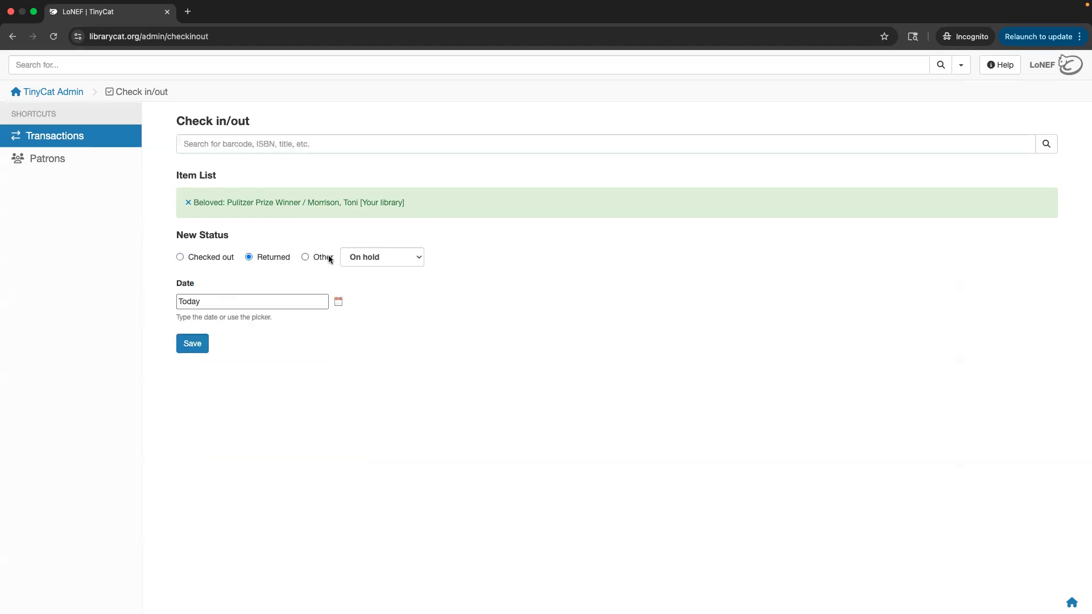
left_click(328, 259)
left_click(361, 256)
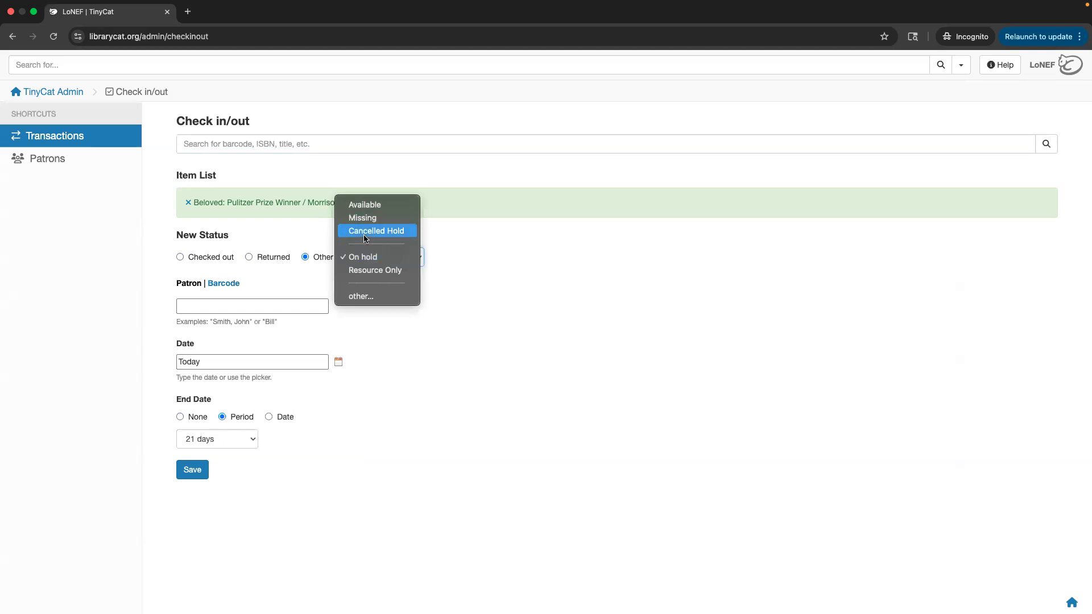
left_click(378, 298)
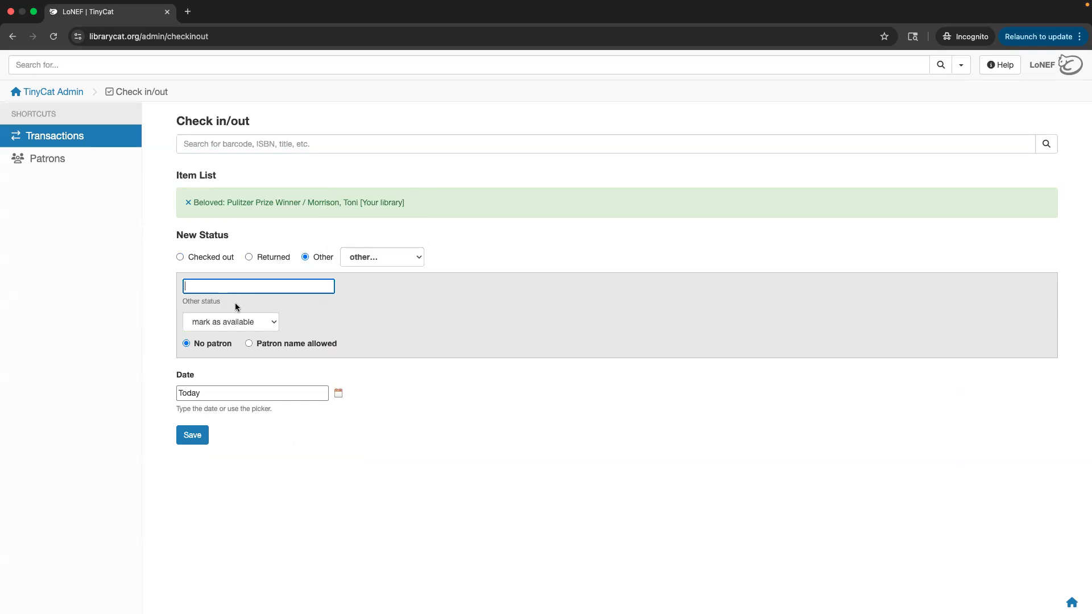
left_click(218, 259)
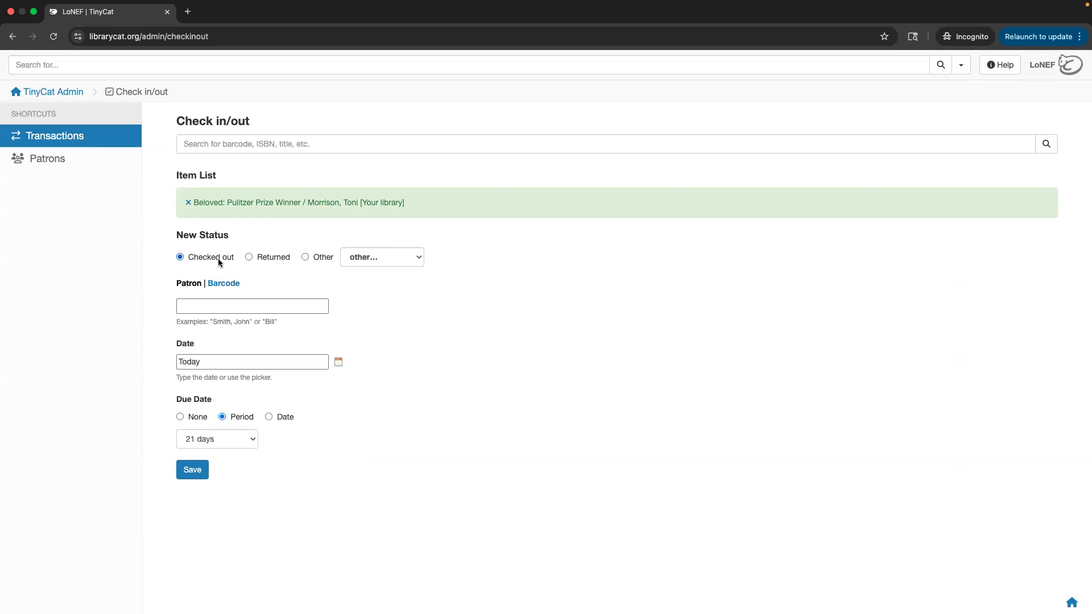
Enter the patron's name, pick the matching suggestion, then switch to identifying the patron by barcode.
left_click(206, 308)
type("tom")
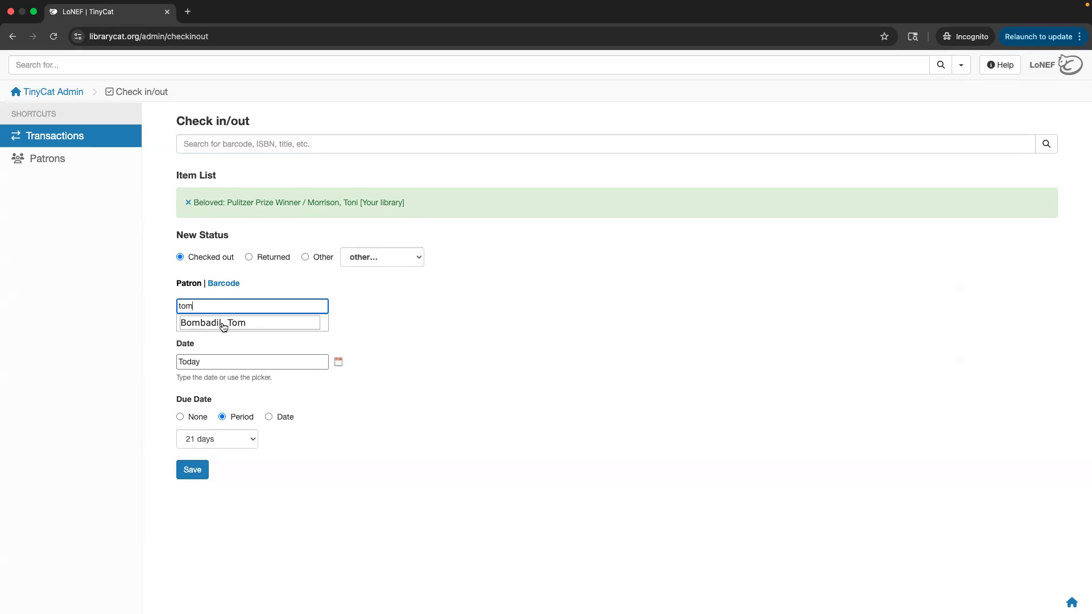
left_click(216, 325)
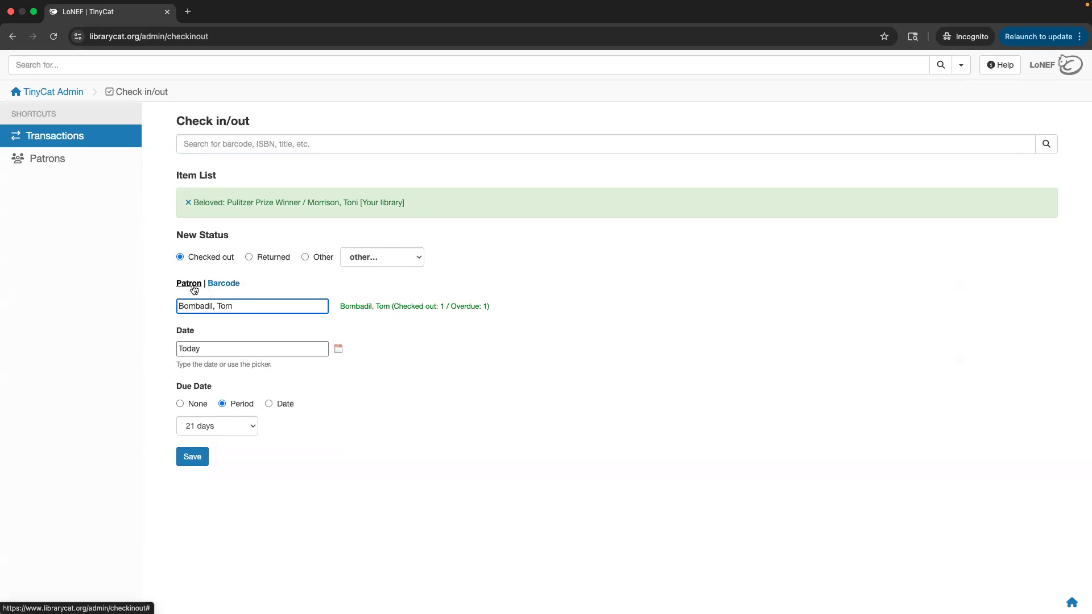
left_click(220, 288)
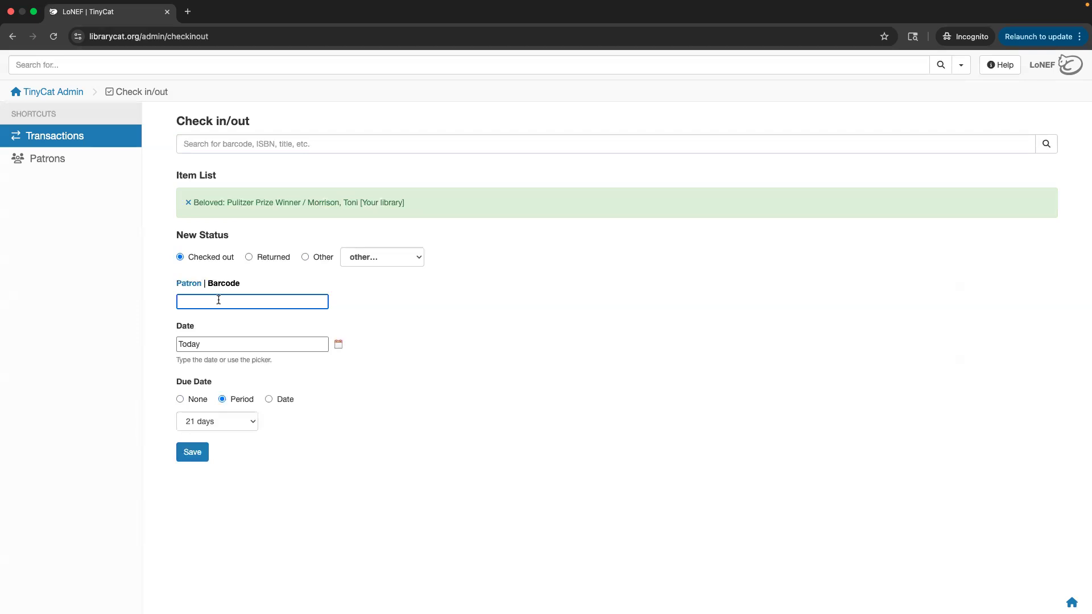
Enter the patron's barcode, dismiss the suggestion list, and move to the checkout Date field.
type("1")
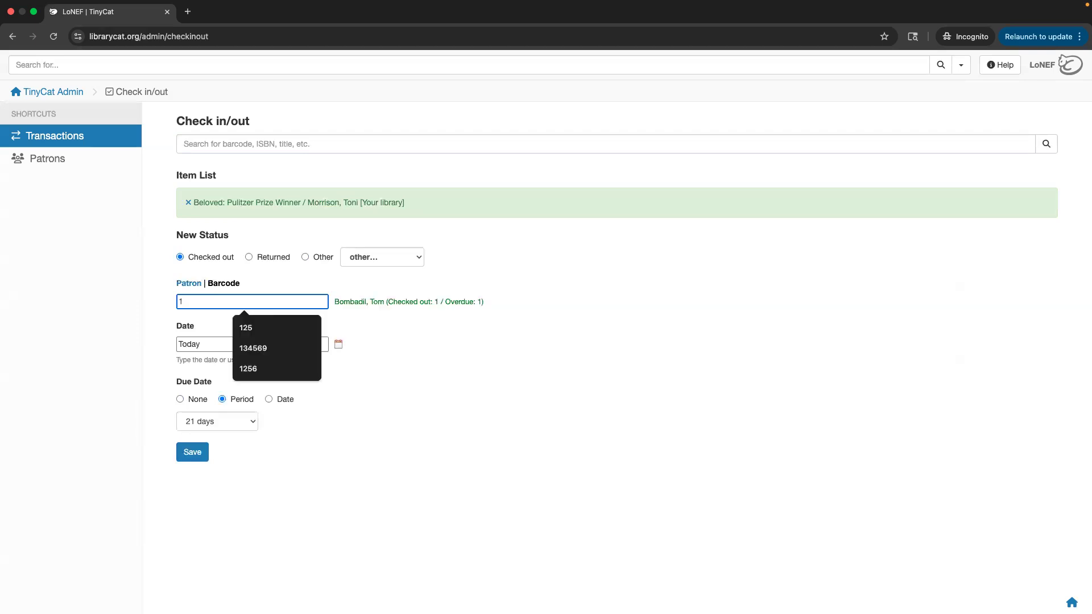
left_click(466, 352)
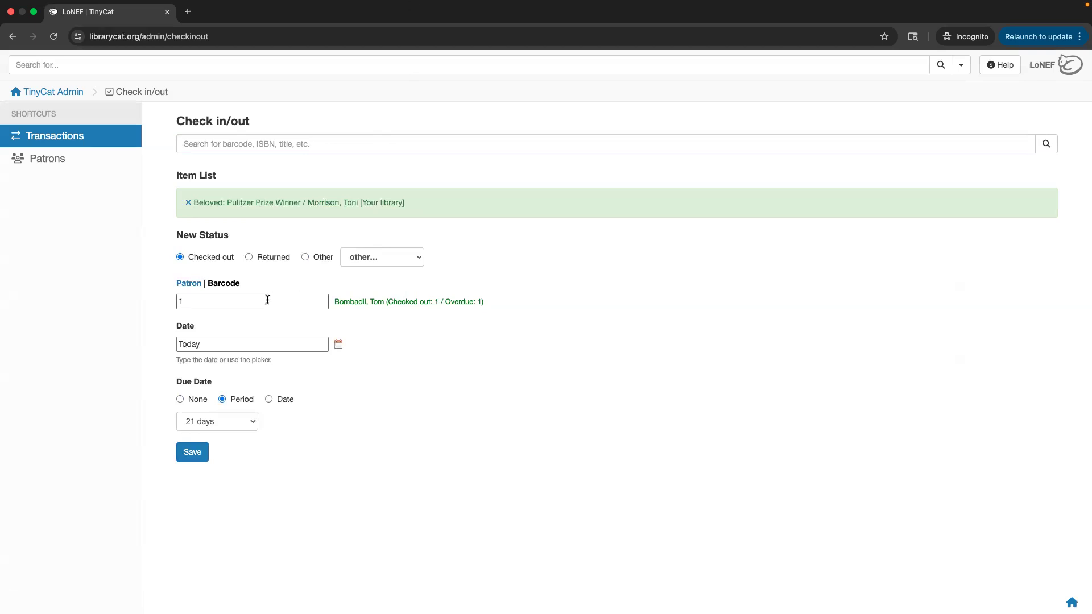
left_click(267, 344)
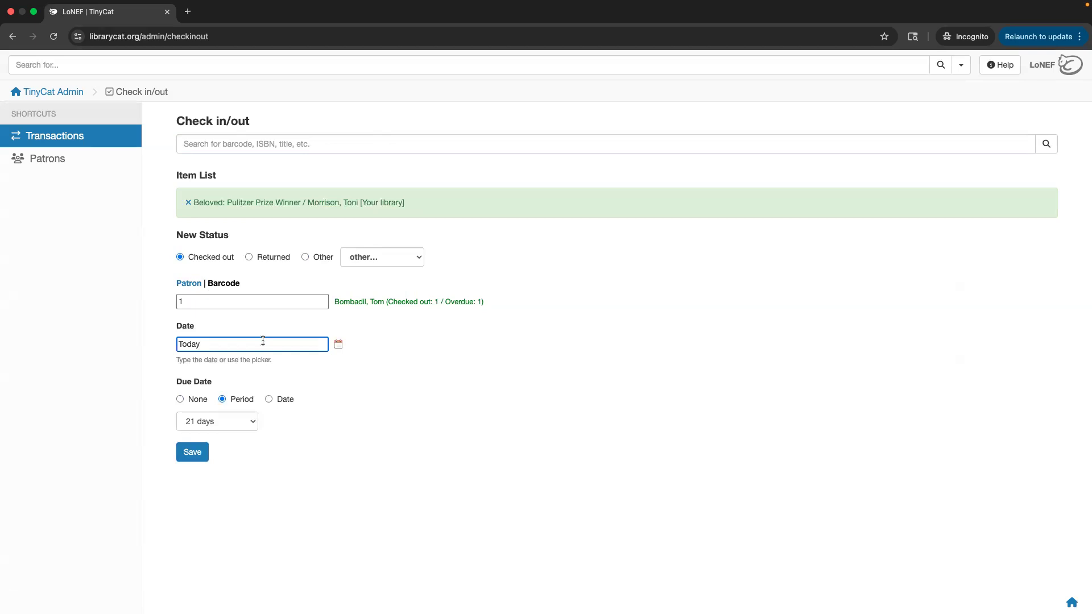
Set the checkout date to 2025-08-10 from the calendar, leaving the loan period unchanged.
left_click(338, 346)
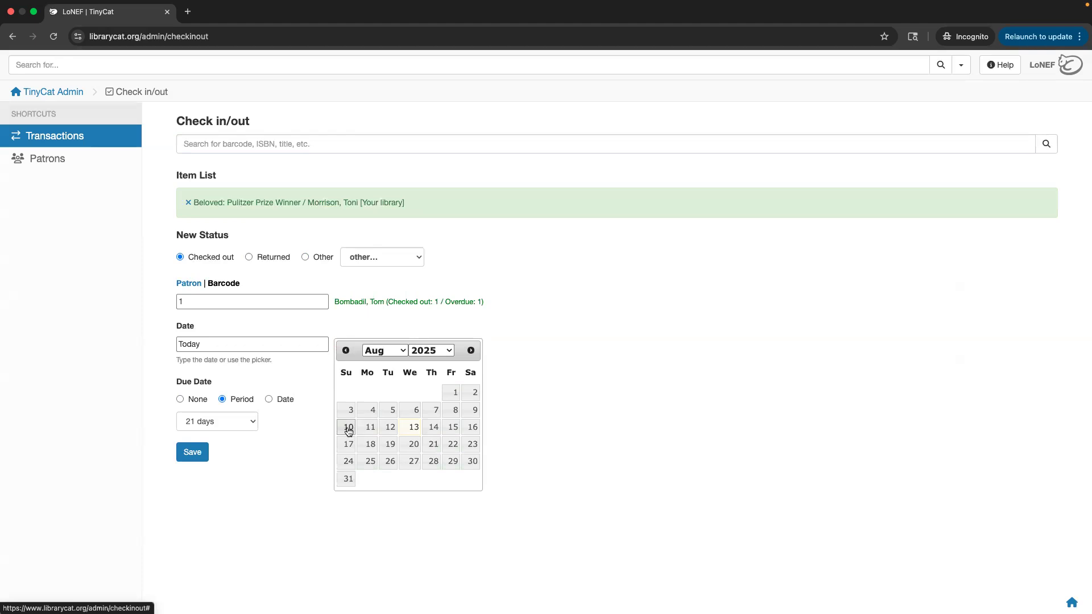
left_click(349, 430)
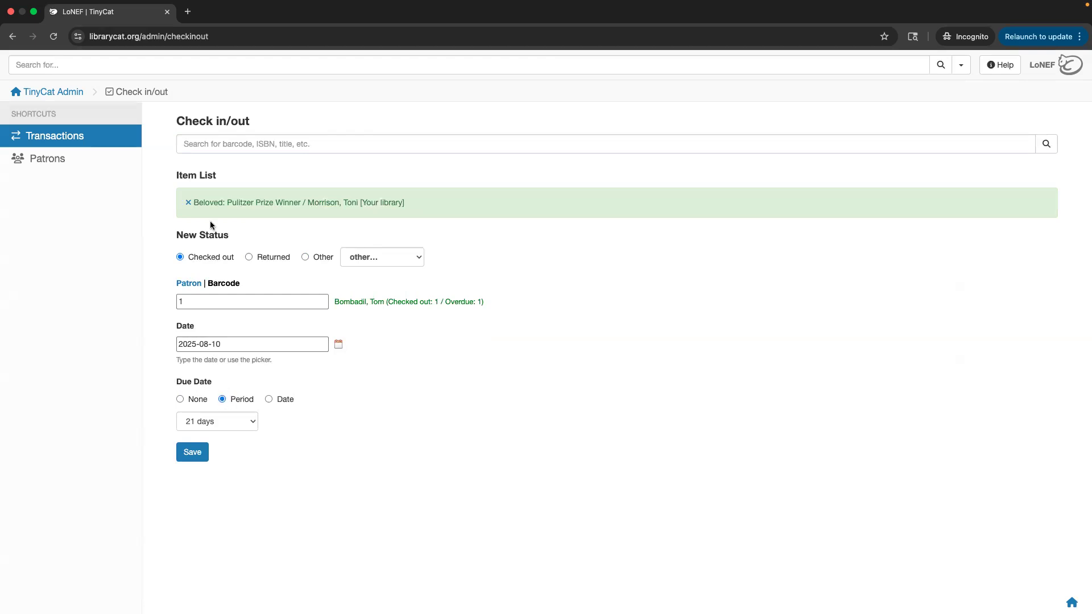
left_click(222, 423)
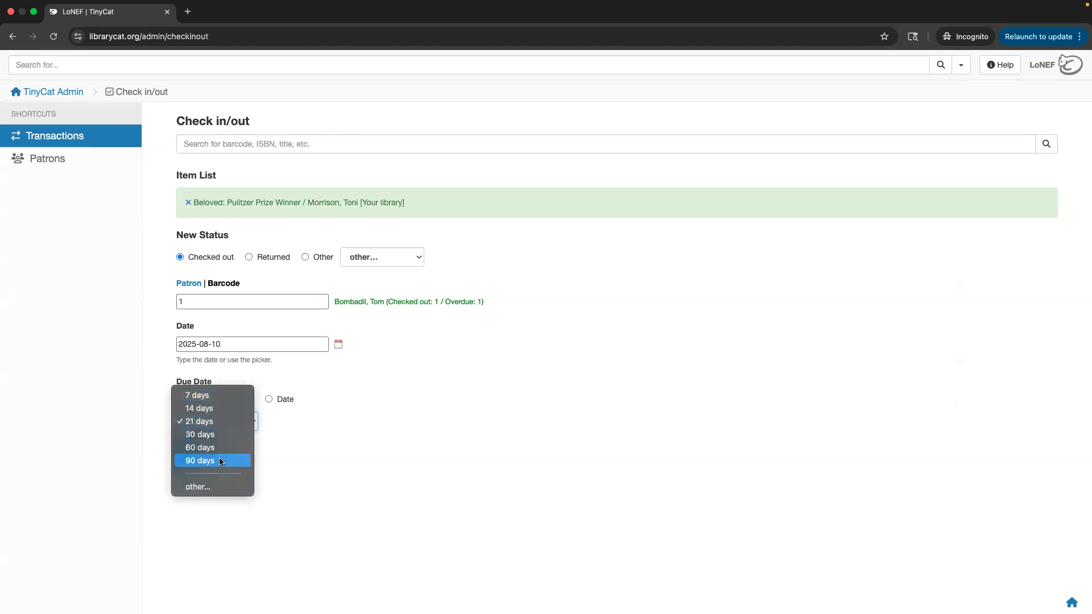
left_click(304, 454)
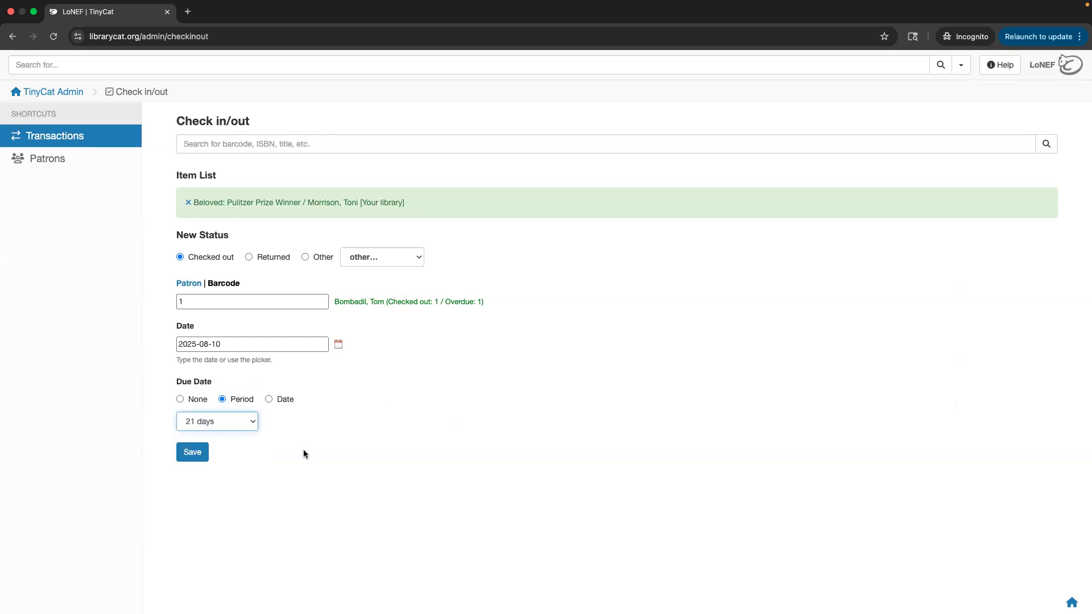
Try the Date and None due-date options, revert to the 21-day Period, then remove Beloved from the list.
left_click(278, 400)
left_click(269, 399)
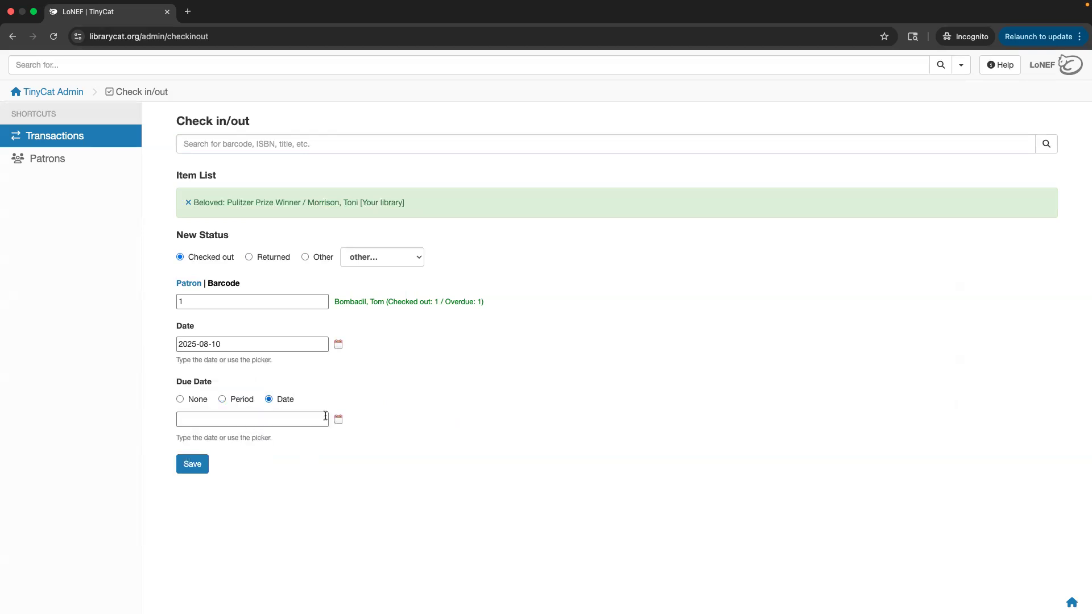
left_click(339, 420)
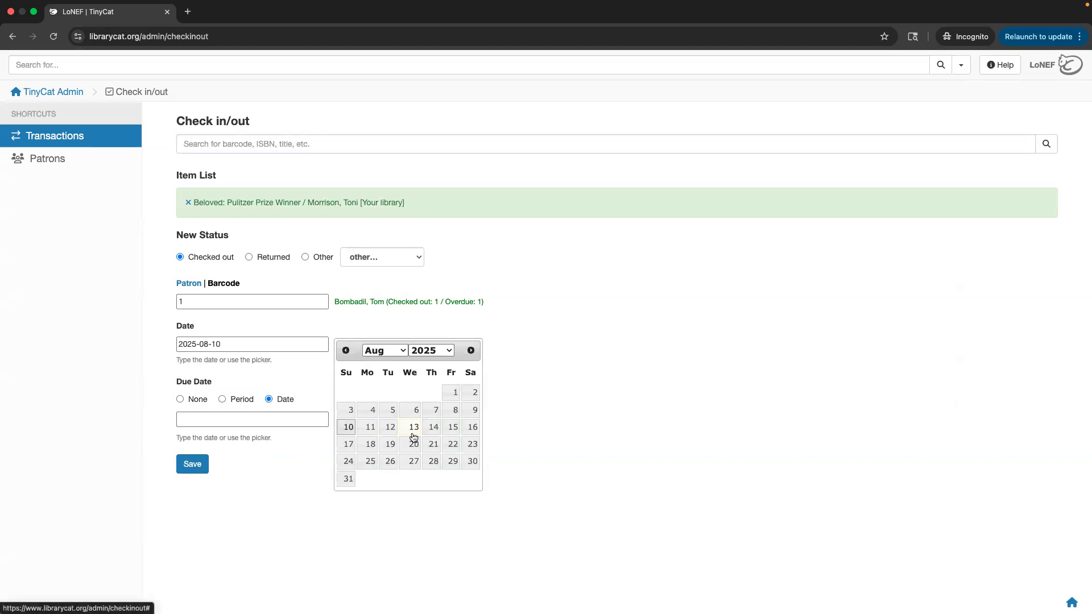
left_click(288, 466)
left_click(197, 400)
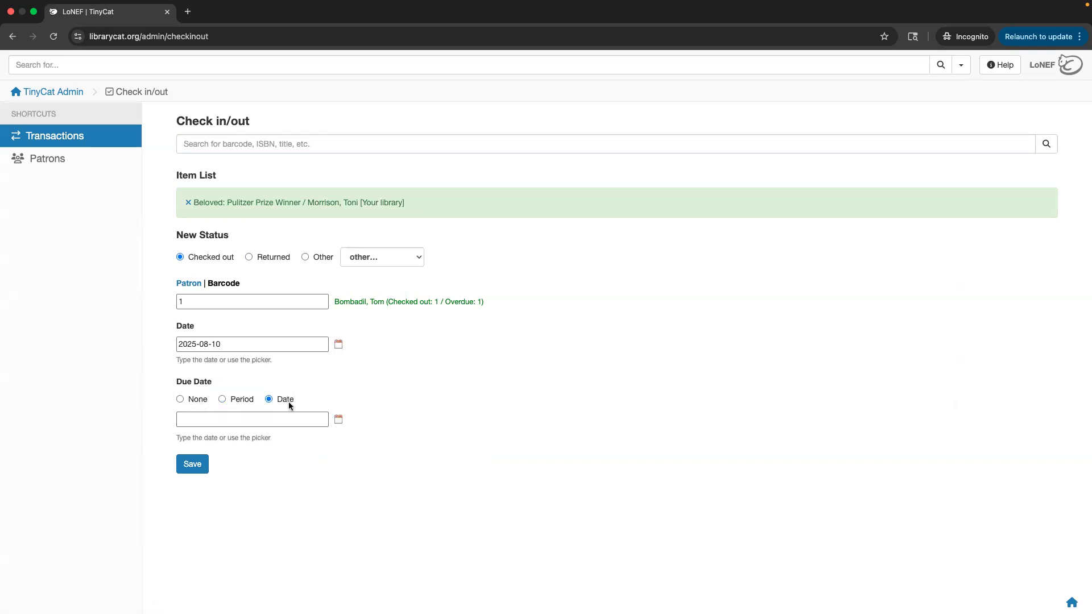
left_click(241, 401)
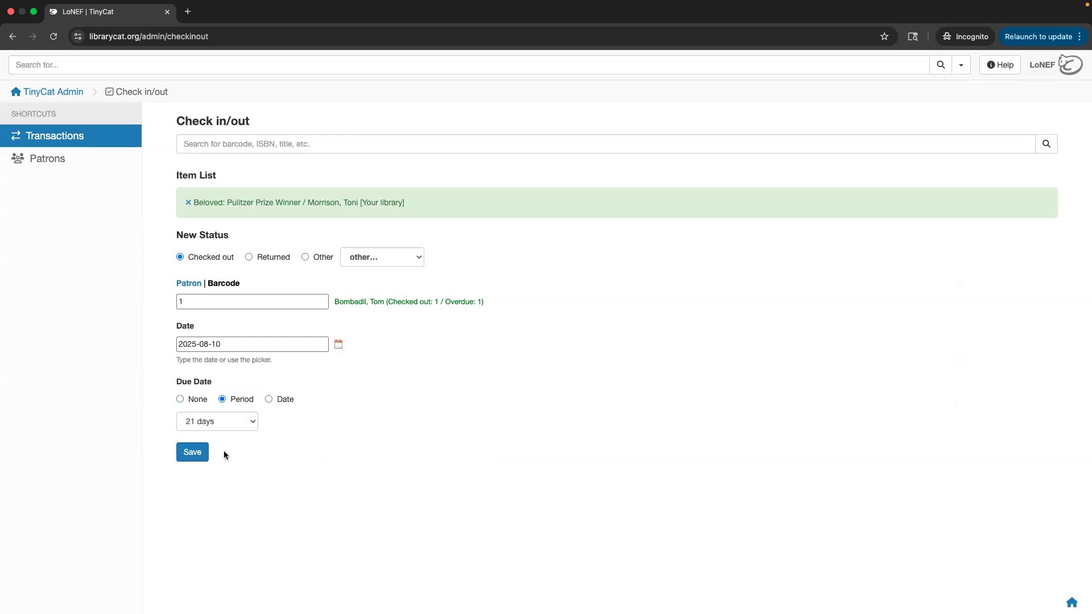
left_click(189, 204)
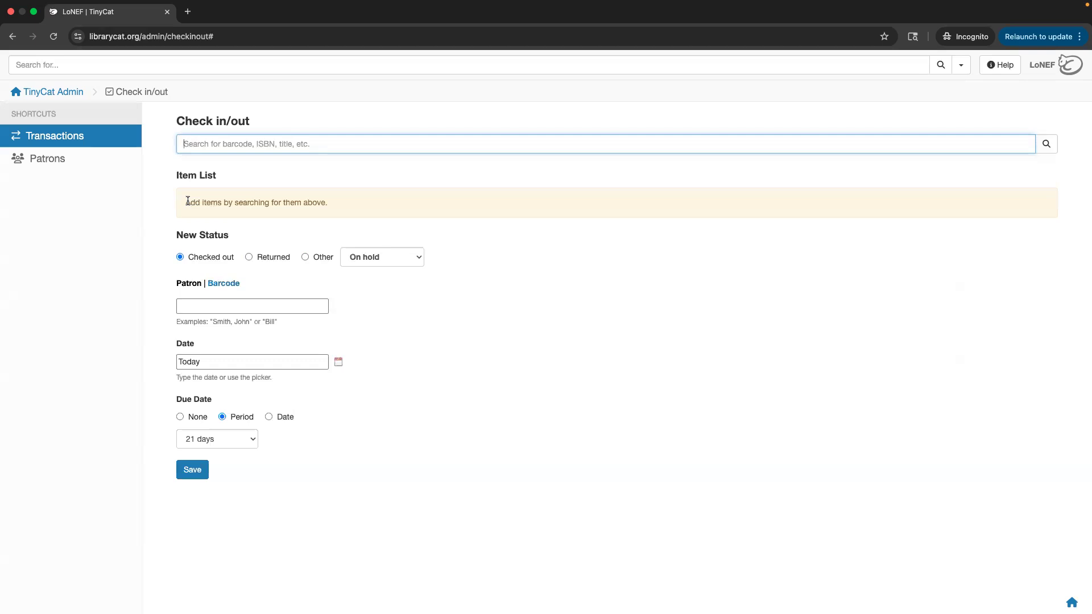
Re-add Beloved by searching 'beloved morrison', fill in the patron, then return to the Admin dashboard.
type("beloved morrison")
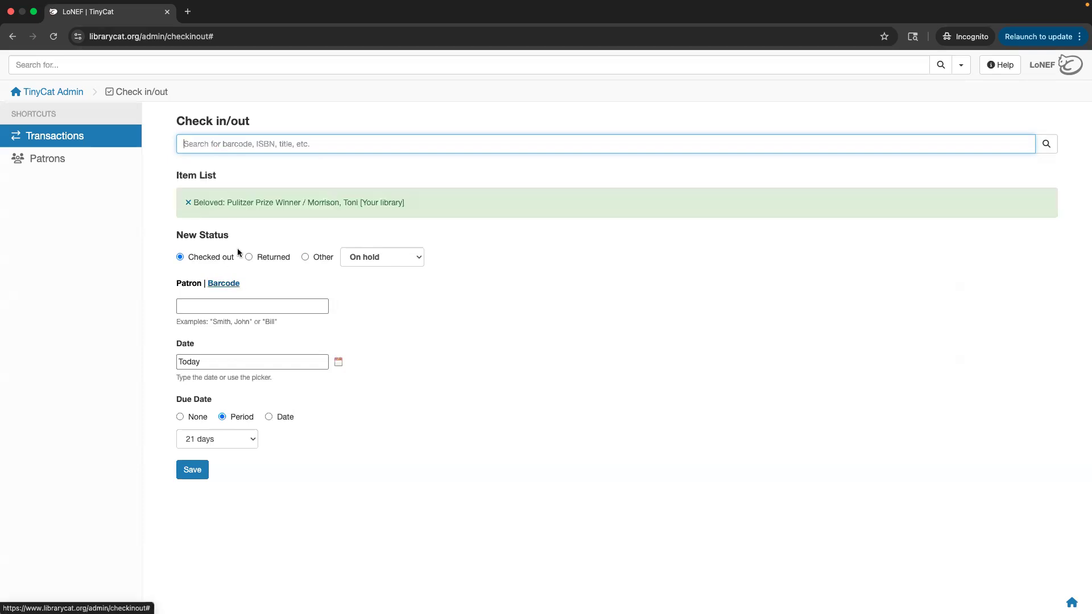
left_click(215, 302)
type("tom")
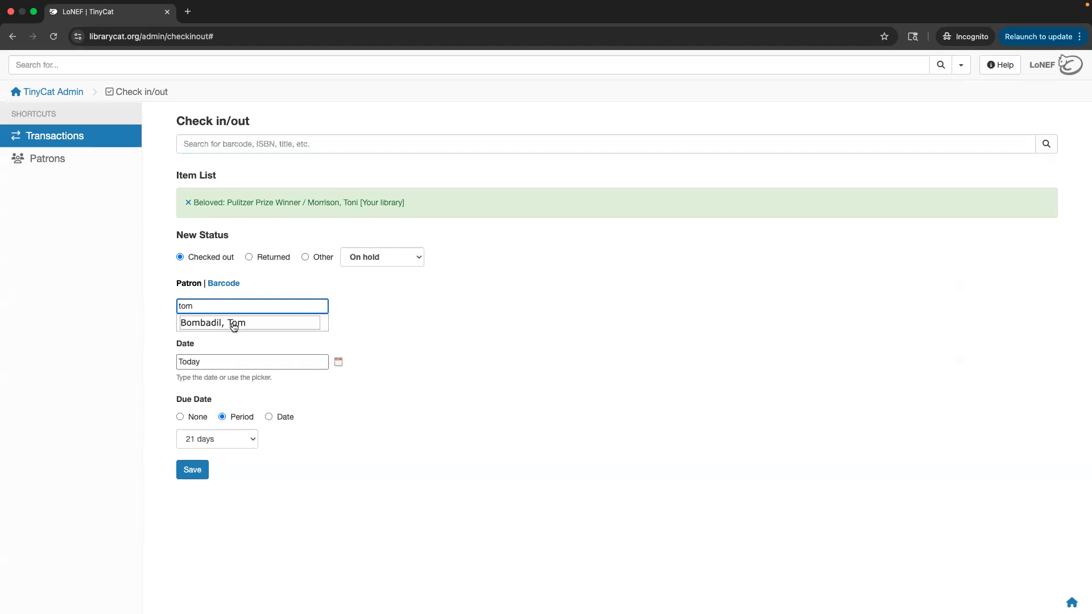
left_click(231, 325)
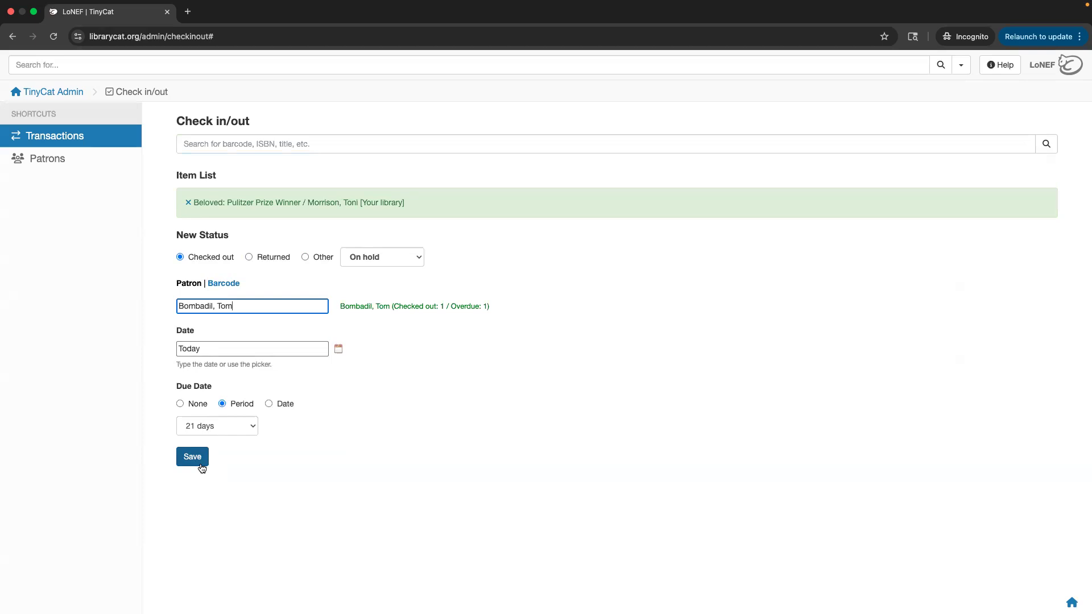
left_click(790, 248)
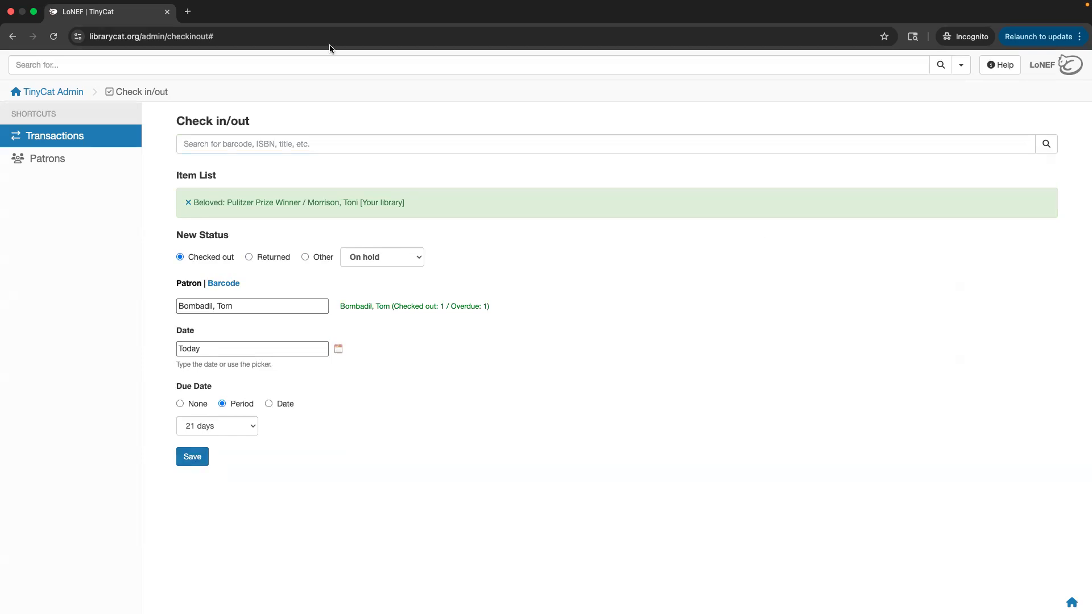
left_click(78, 92)
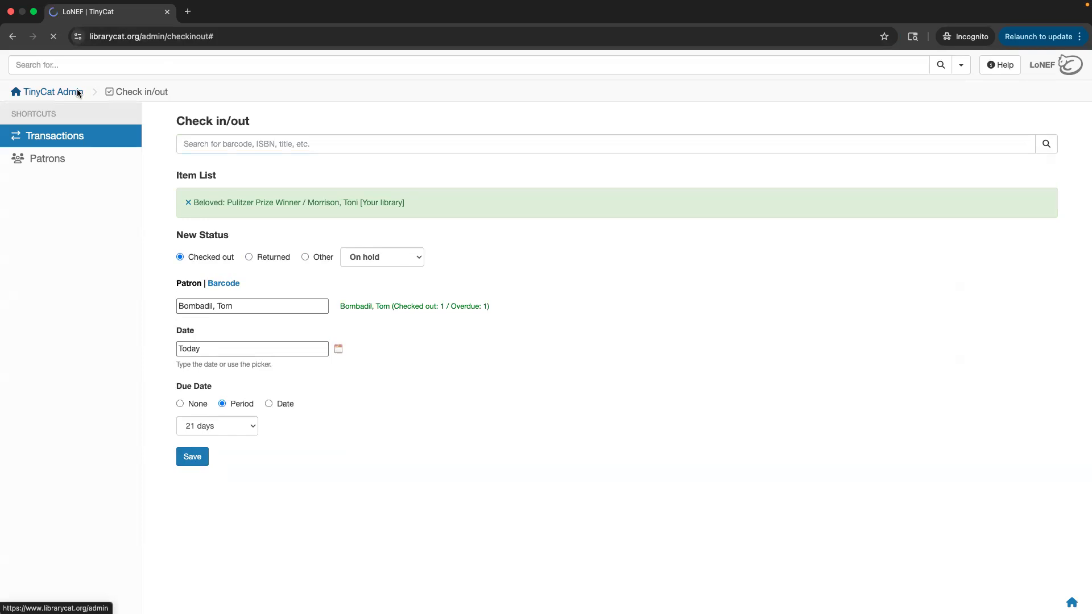
Check Beloved's public page window, then go to Settings > Patron accounts on the admin dashboard.
key("ctrl+Left")
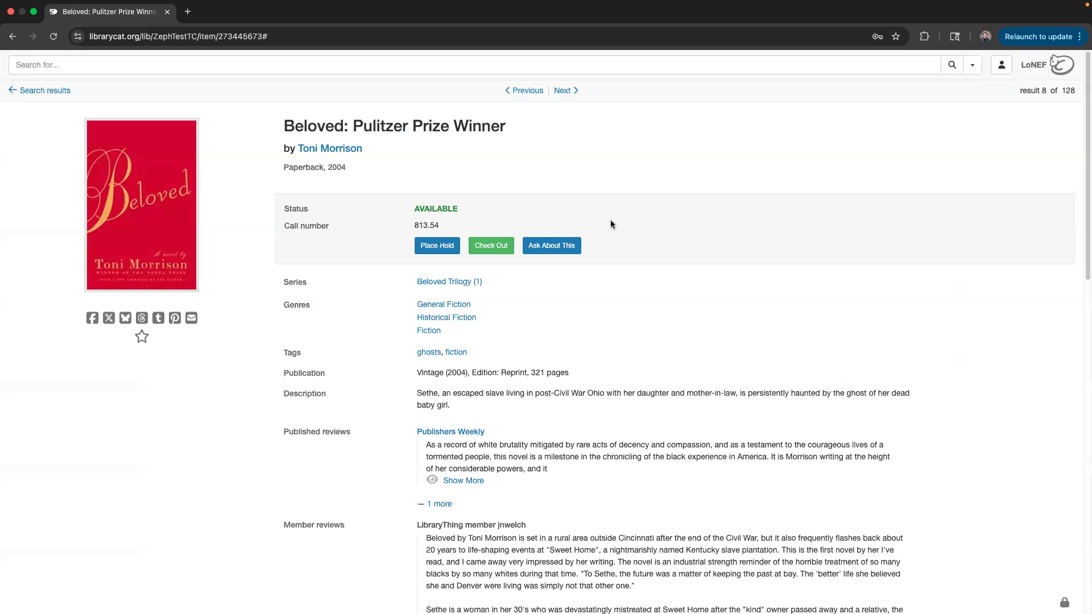
key("ctrl+Right")
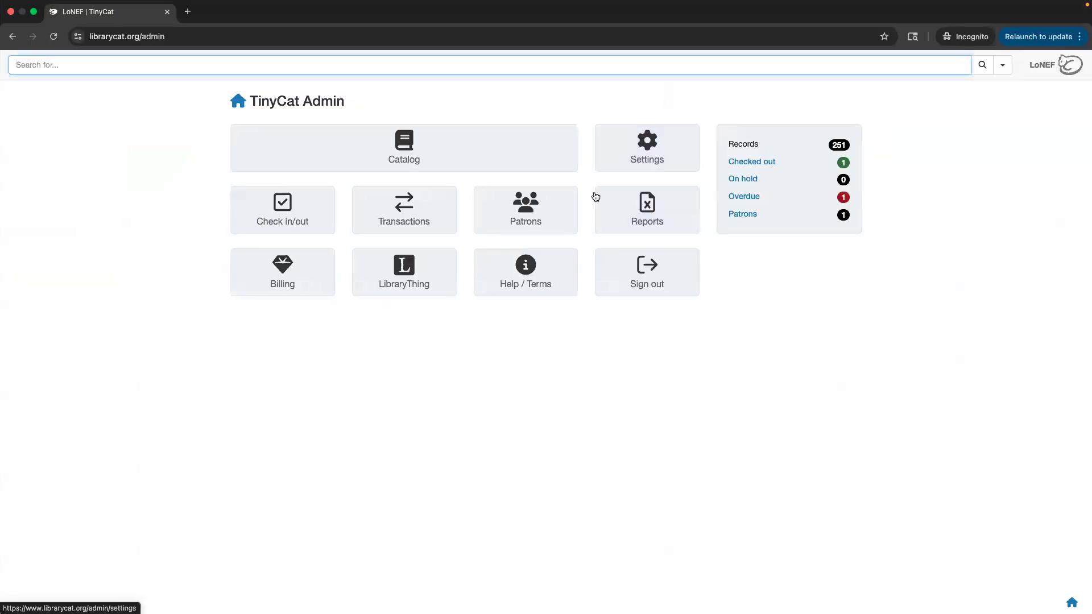
left_click(659, 165)
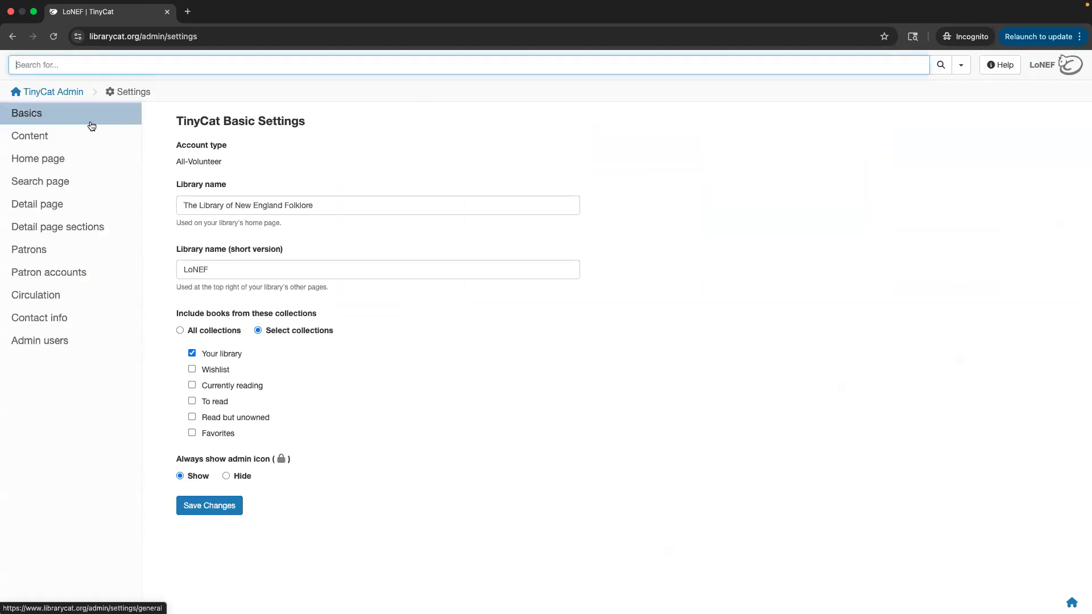
left_click(86, 269)
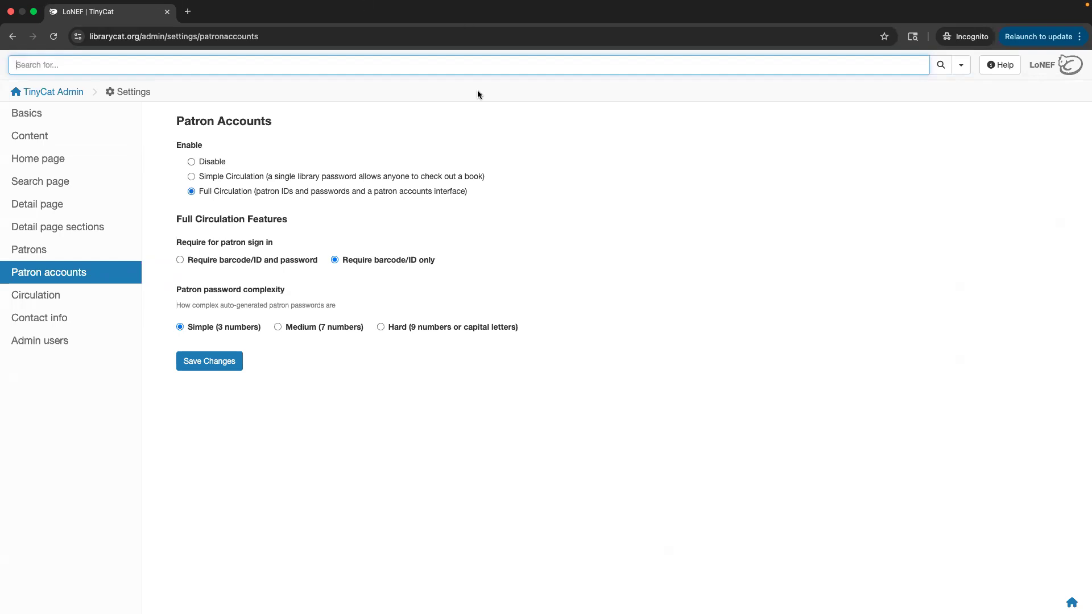
Try password sign-in and hard passwords, revert both, then choose Simple Circulation.
left_click(272, 264)
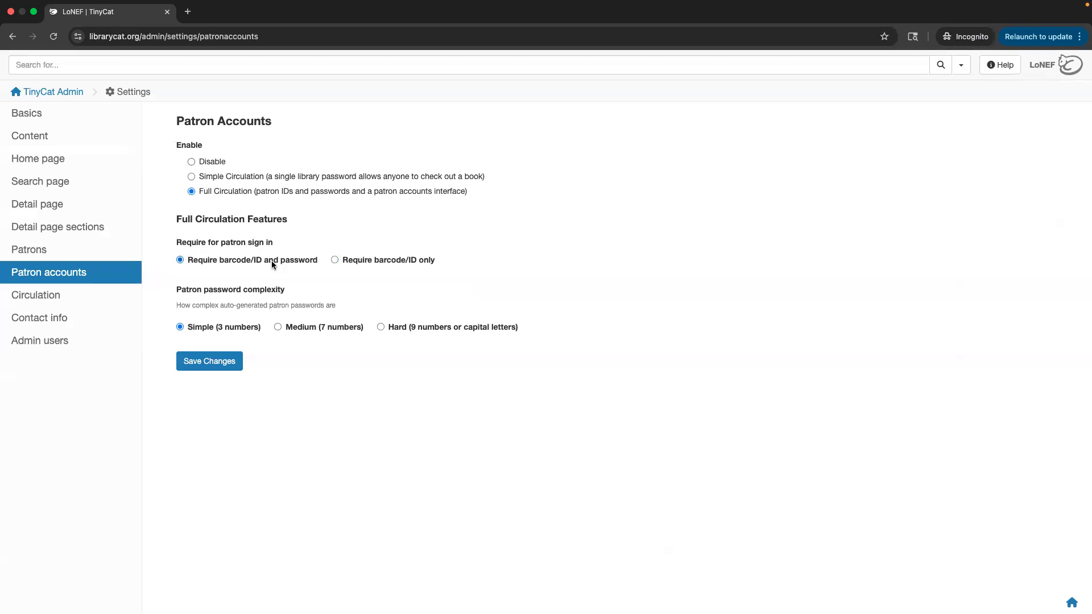
left_click(414, 326)
left_click(192, 328)
left_click(407, 260)
left_click(221, 179)
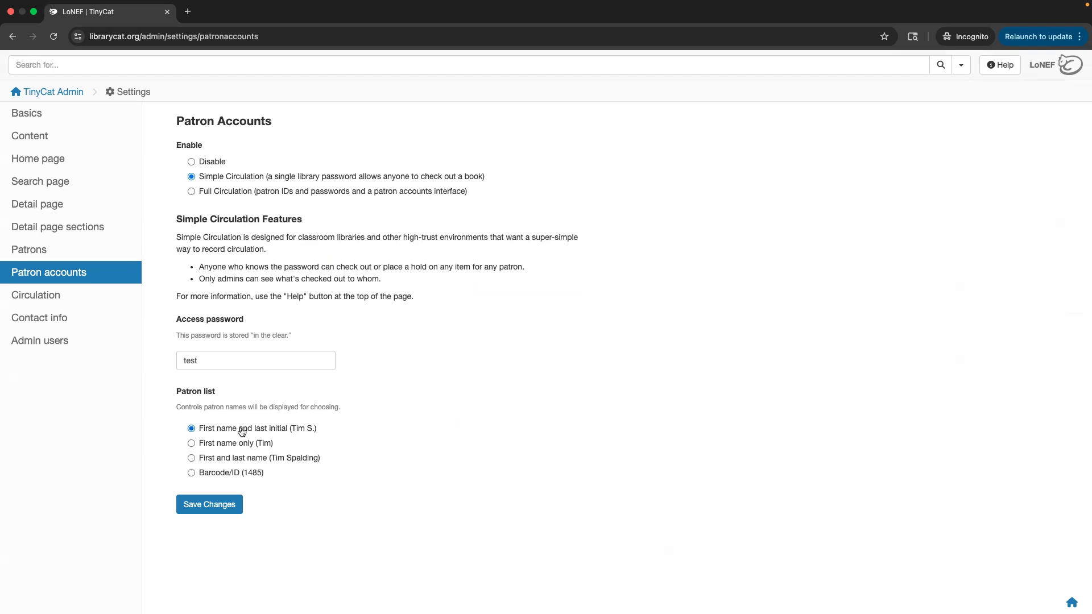
Keep patrons listed by first name and last initial, and replace the library's access password.
left_click(228, 476)
left_click(298, 428)
left_click_drag(208, 364, 152, 362)
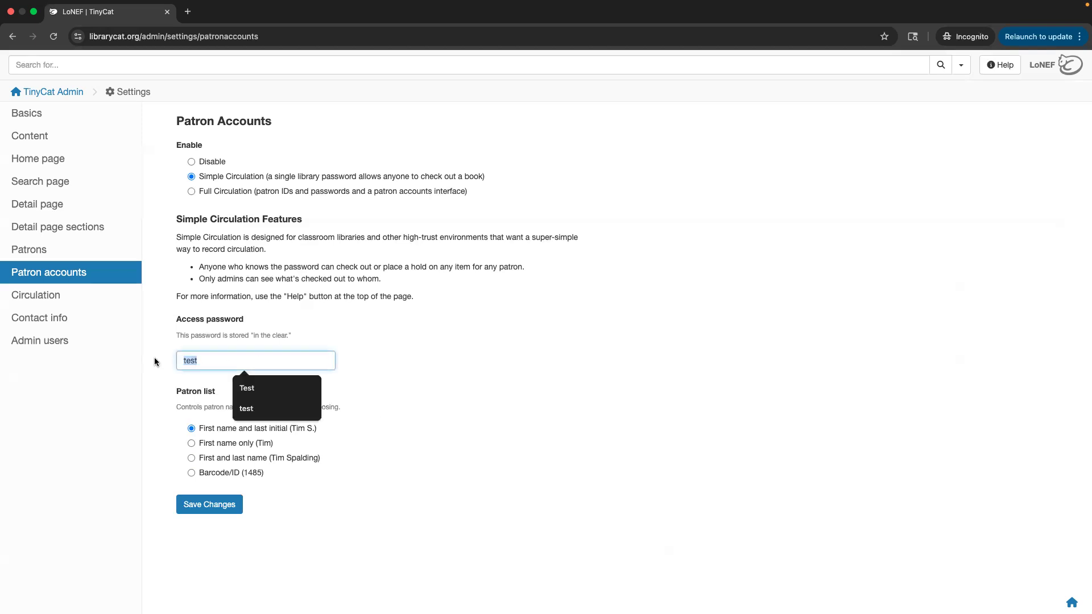
type("whateveryouwant")
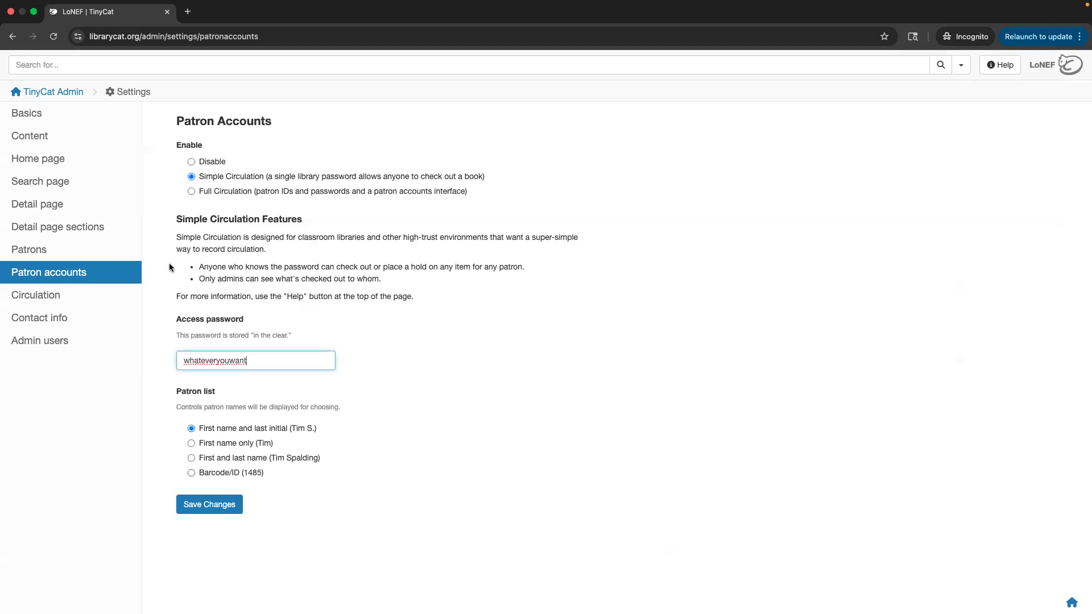
Switch patron accounts from Simple Circulation to Full Circulation.
left_click_drag(438, 295, 175, 239)
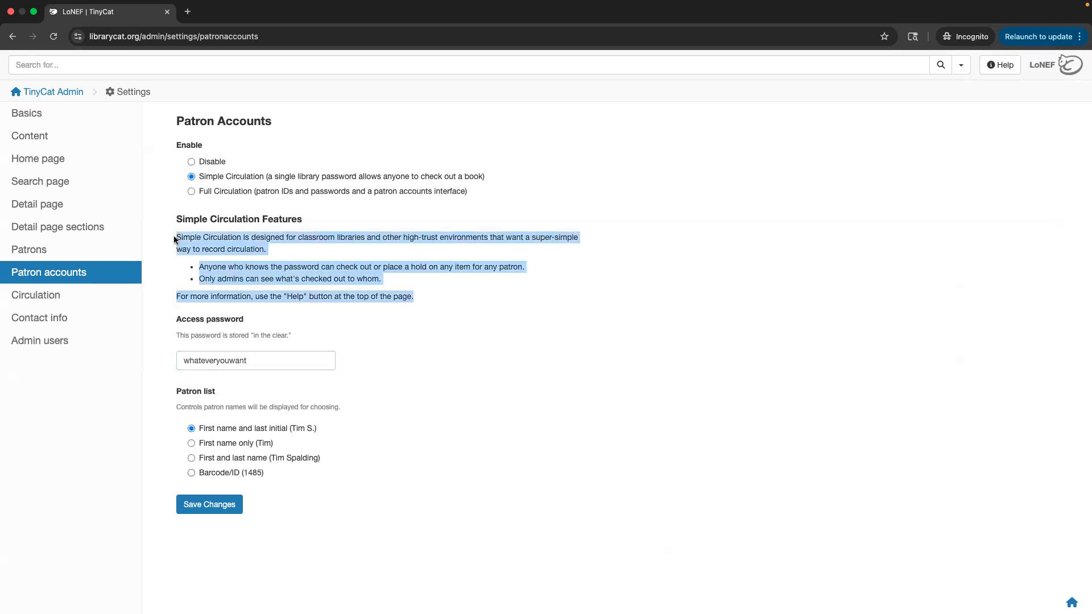
left_click(315, 229)
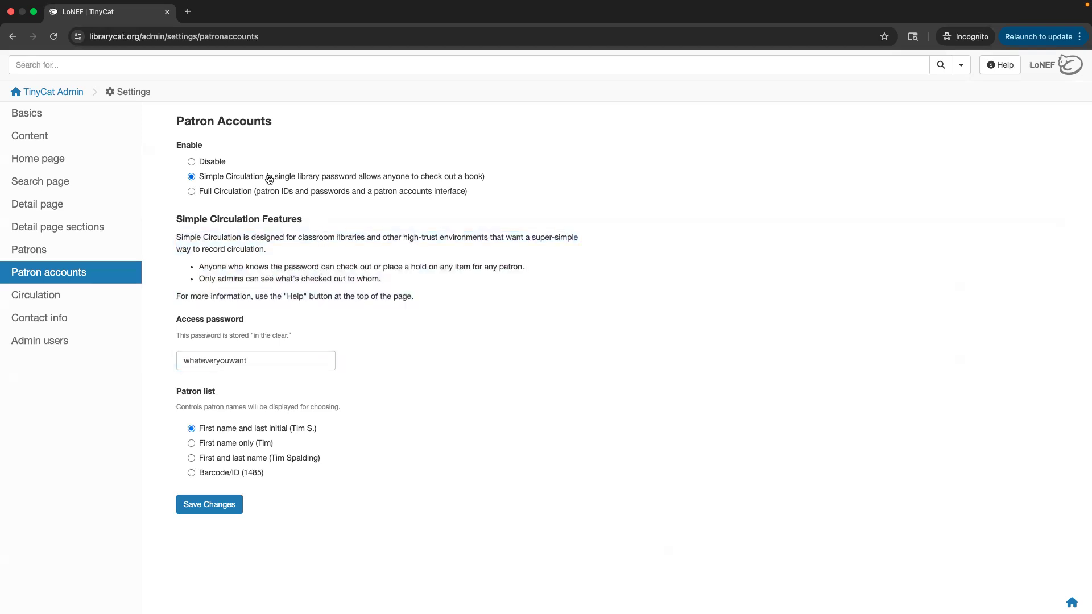
left_click(223, 192)
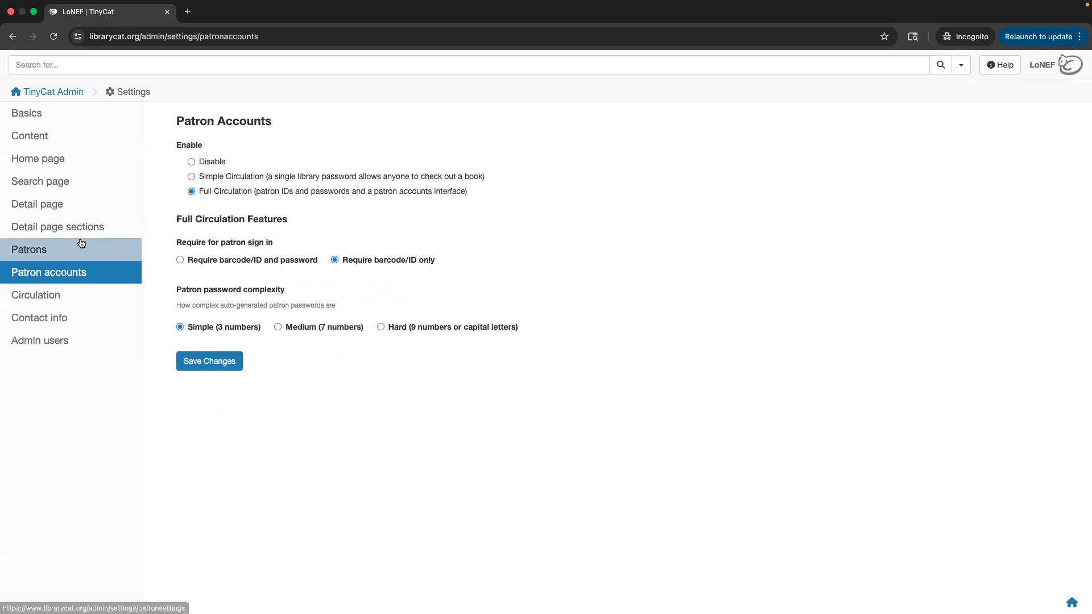
left_click(82, 301)
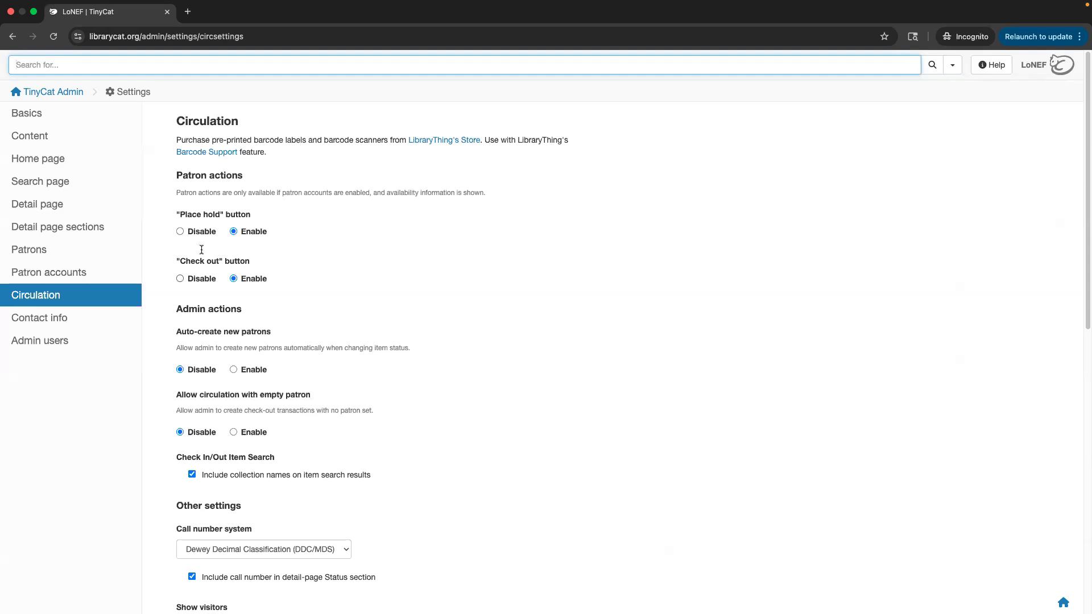
Review the Place hold and Check out patron actions, then scroll down to Other settings.
left_click_drag(217, 216, 180, 215)
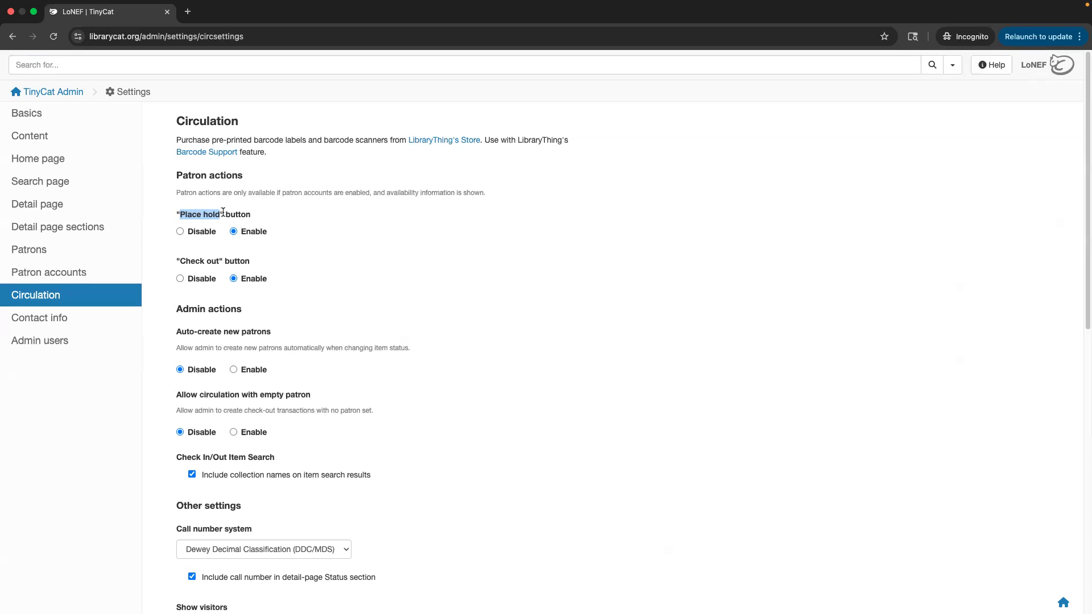
left_click(223, 212)
scroll(196, 187, "down", 1)
scroll(194, 180, "down", 10)
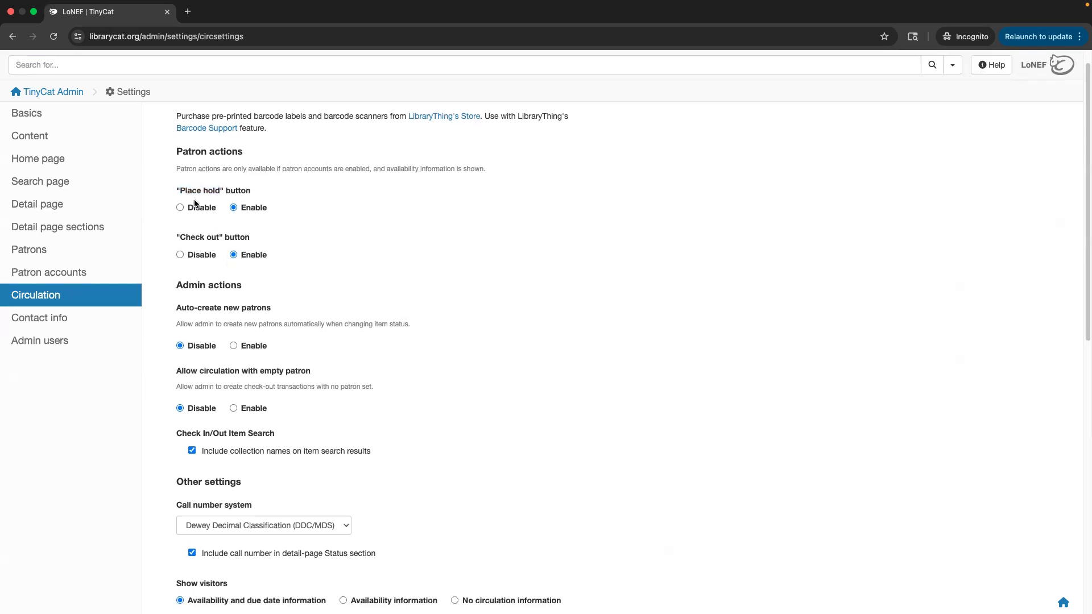
scroll(231, 261, "down", 2)
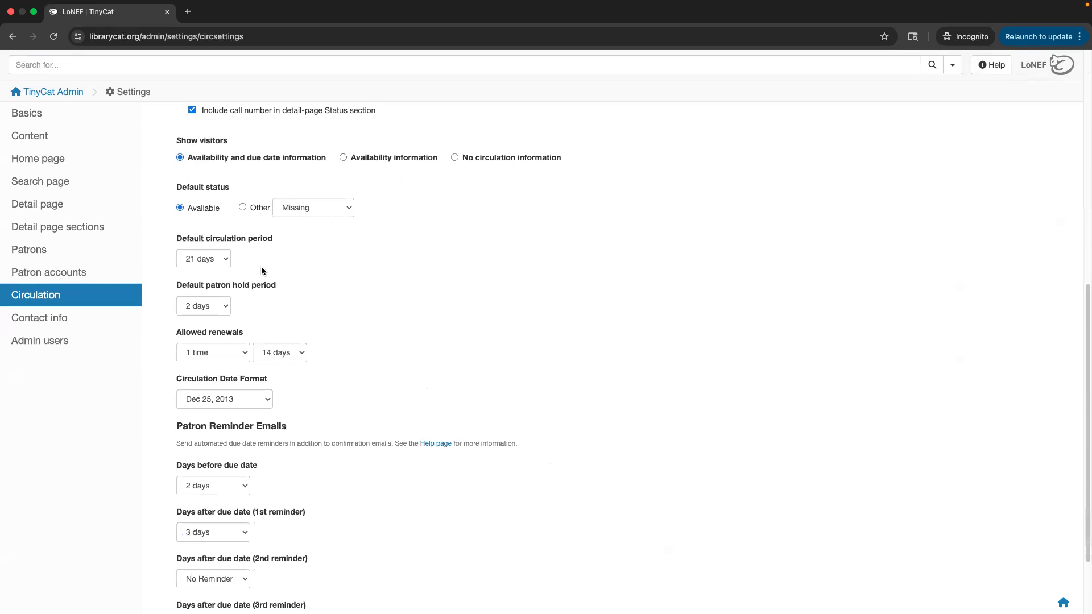
Leave the default patron hold period at 2 days.
triple_click(169, 286)
left_click(192, 310)
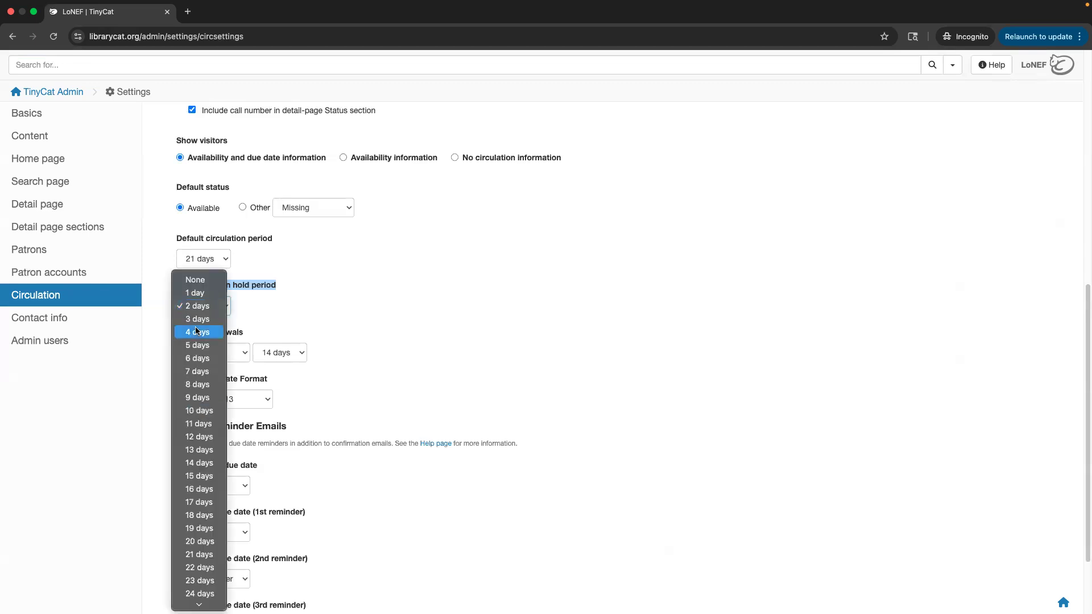
left_click(214, 309)
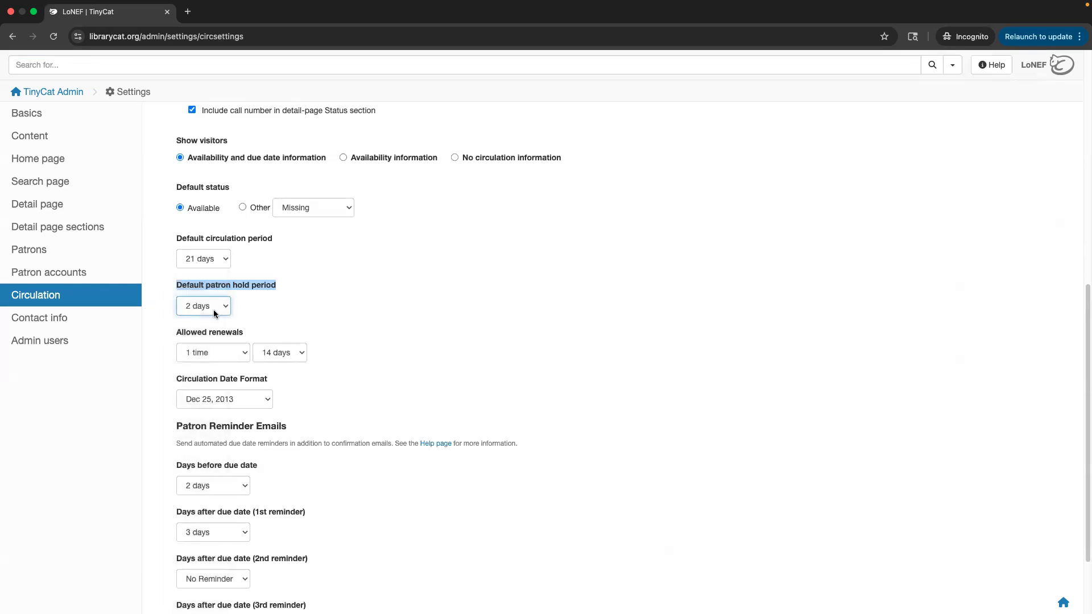
left_click(214, 309)
left_click(240, 309)
left_click(248, 309)
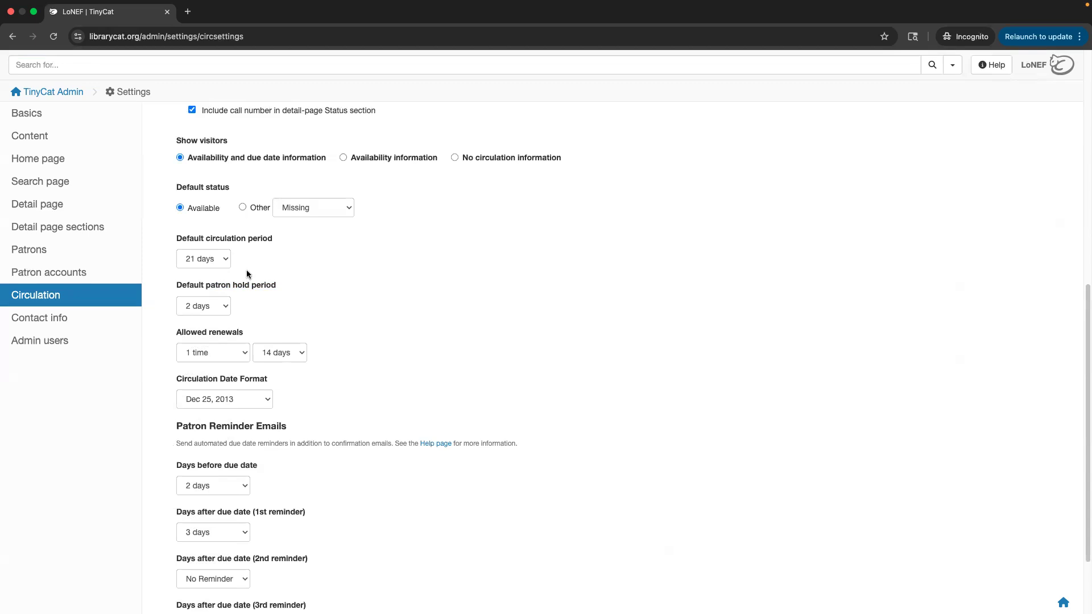
scroll(245, 271, "up", 3)
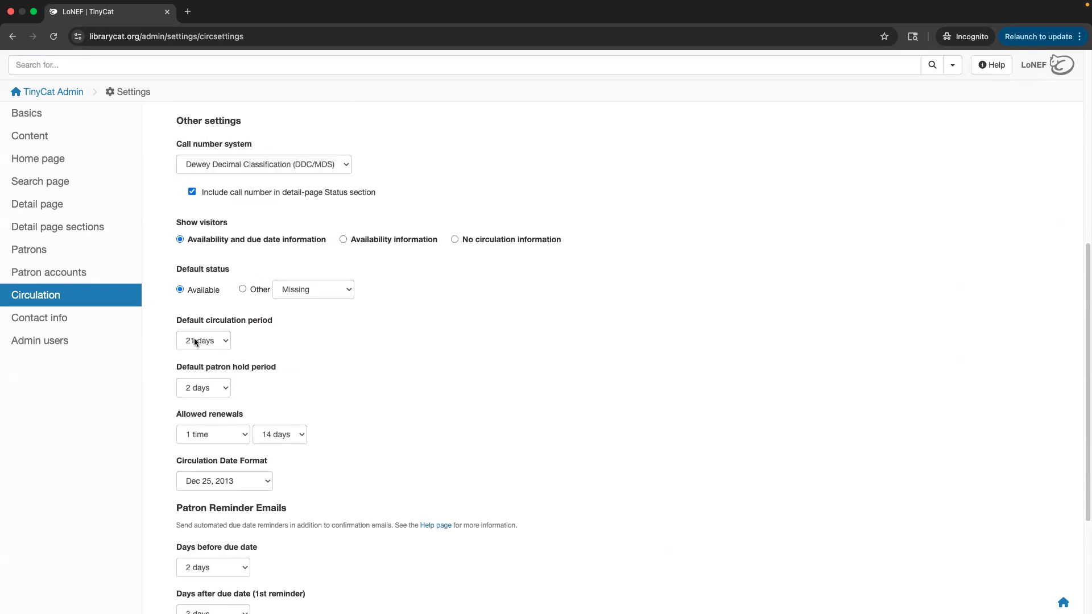
Keep the 21-day circulation period and one 14-day renewal unchanged.
left_click(194, 342)
left_click(254, 324)
scroll(252, 333, "down", 1)
scroll(252, 333, "down", 3)
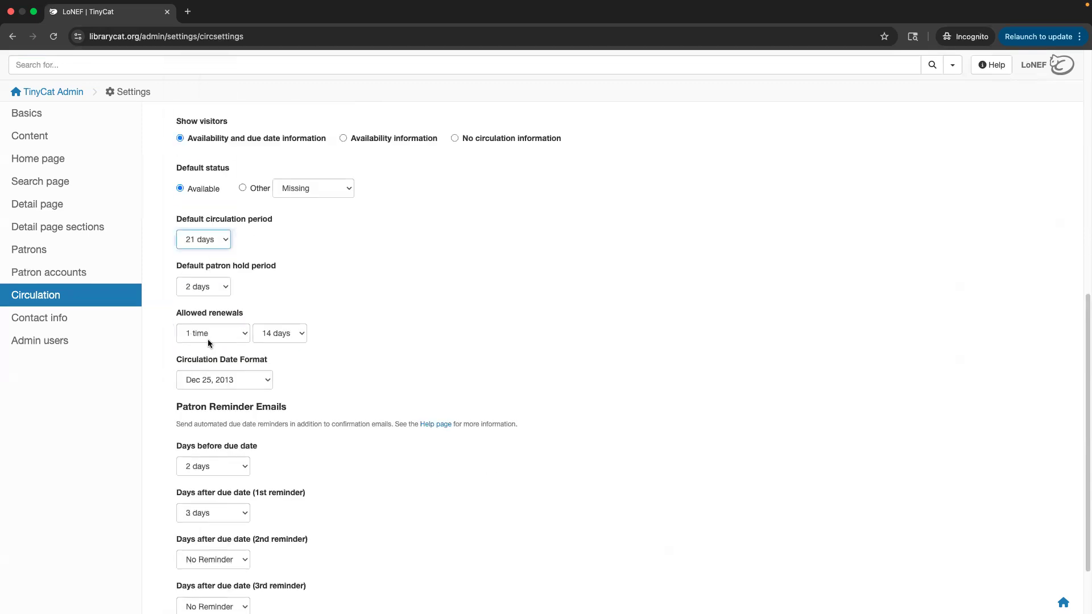
left_click(218, 333)
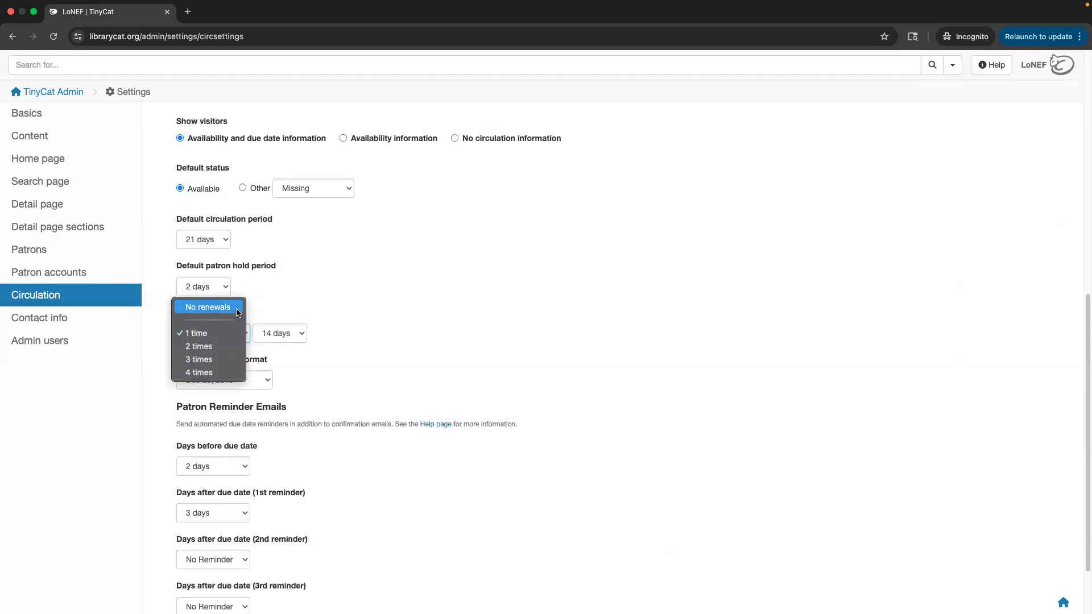
left_click(279, 298)
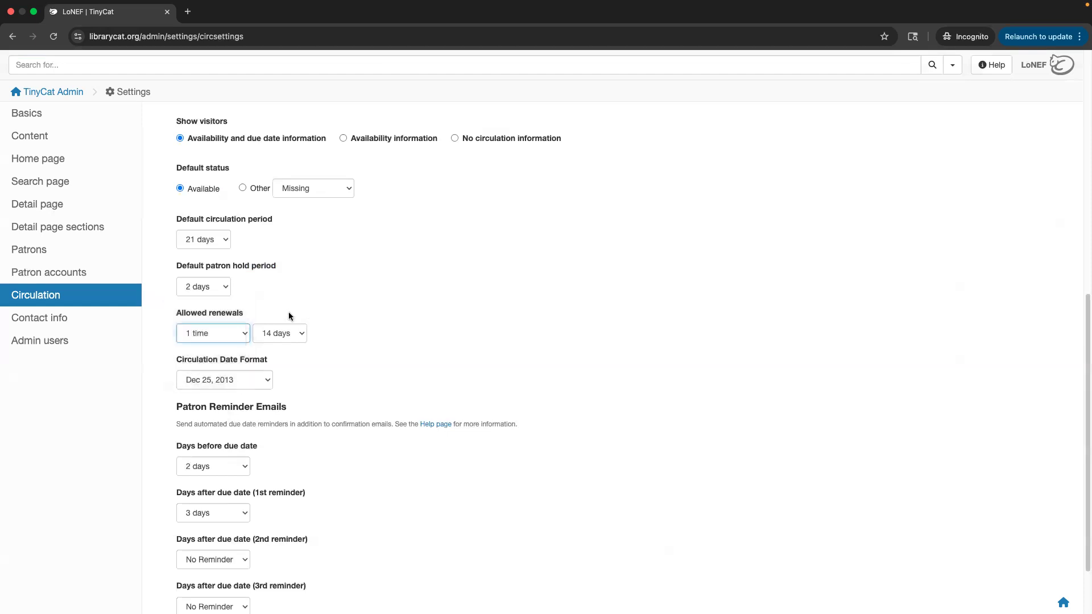
left_click(281, 336)
left_click(327, 335)
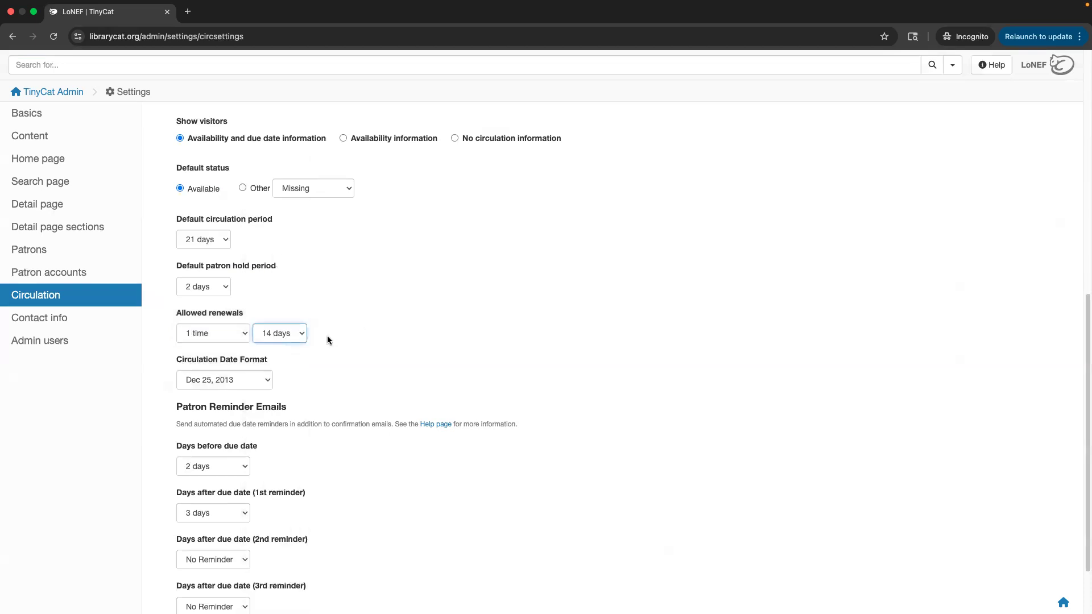
left_click(223, 240)
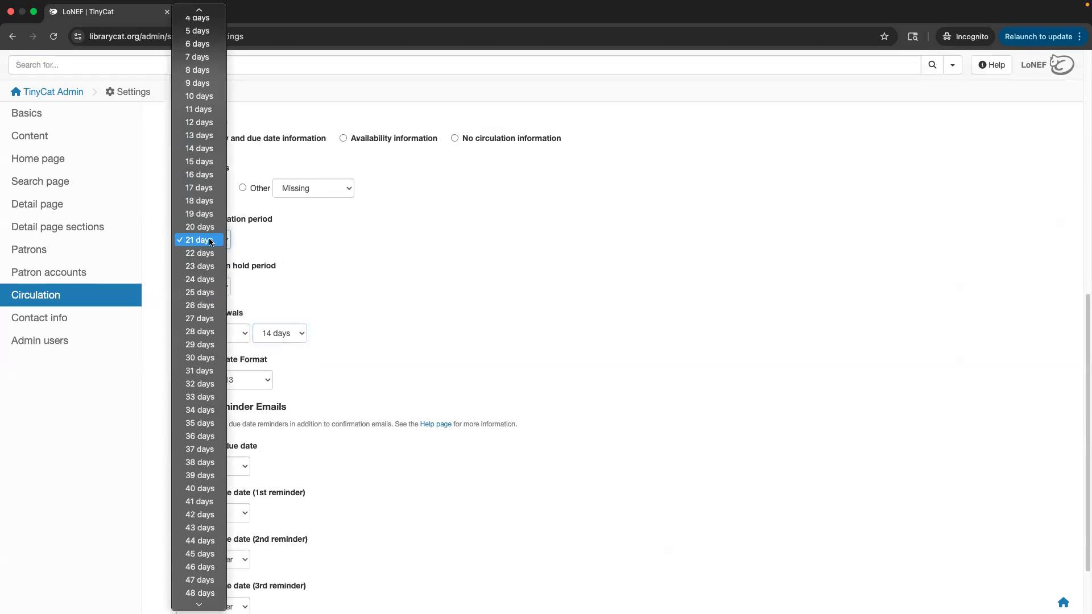
left_click(275, 319)
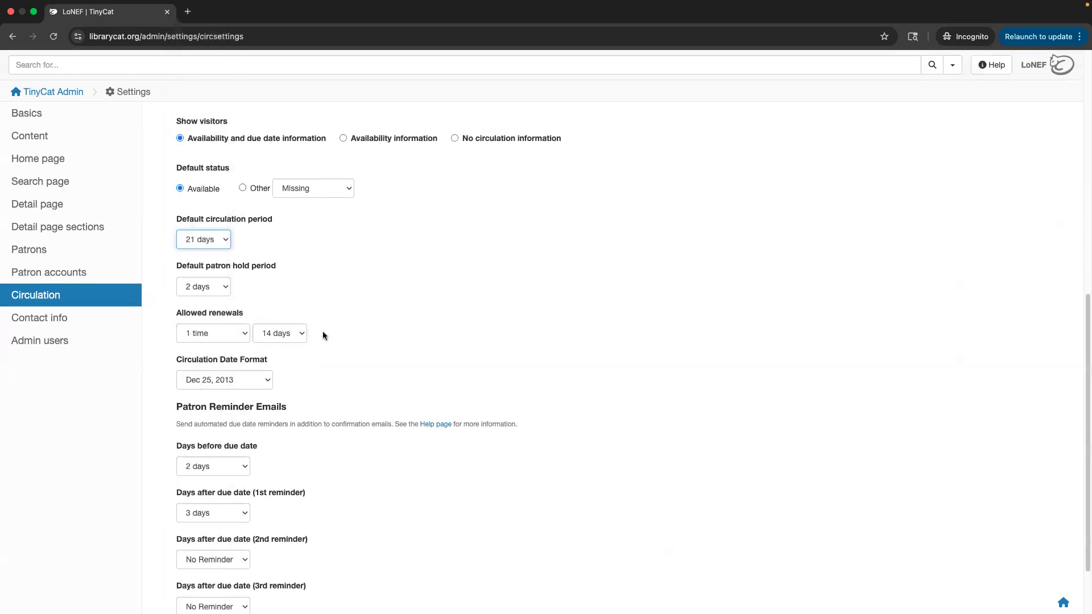
Show the available call number systems; Dewey Decimal (DDC/MDS) is currently selected.
scroll(350, 345, "down", 1)
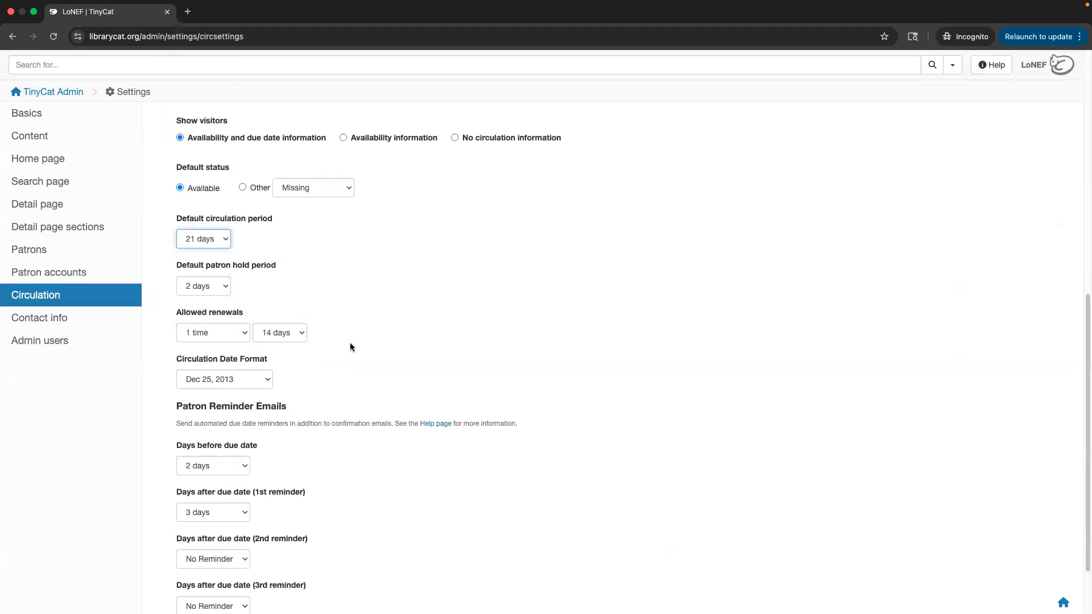
scroll(352, 345, "up", 5)
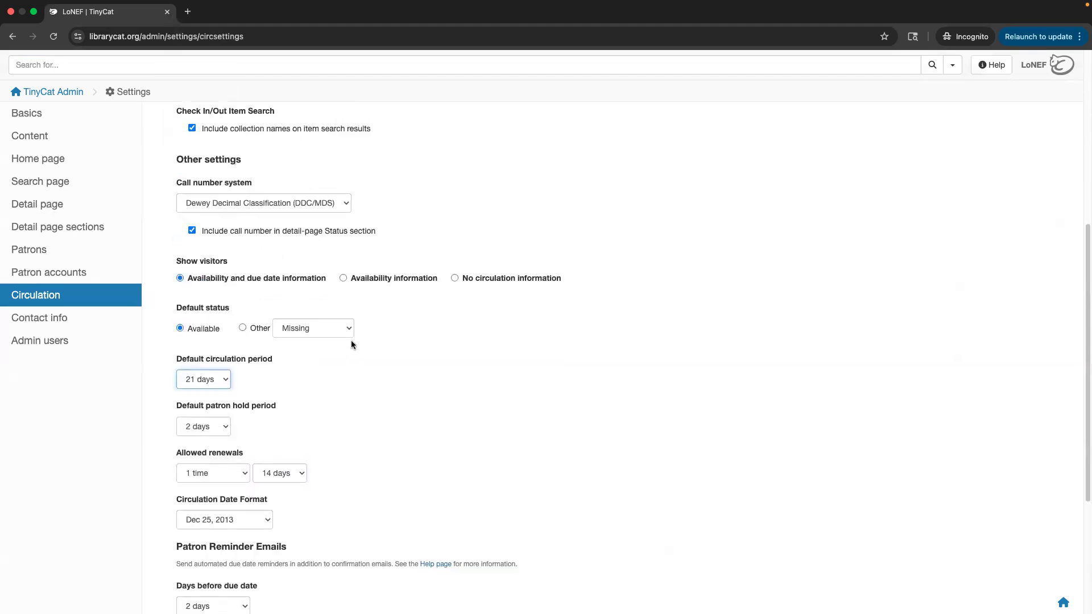
scroll(354, 315, "up", 5)
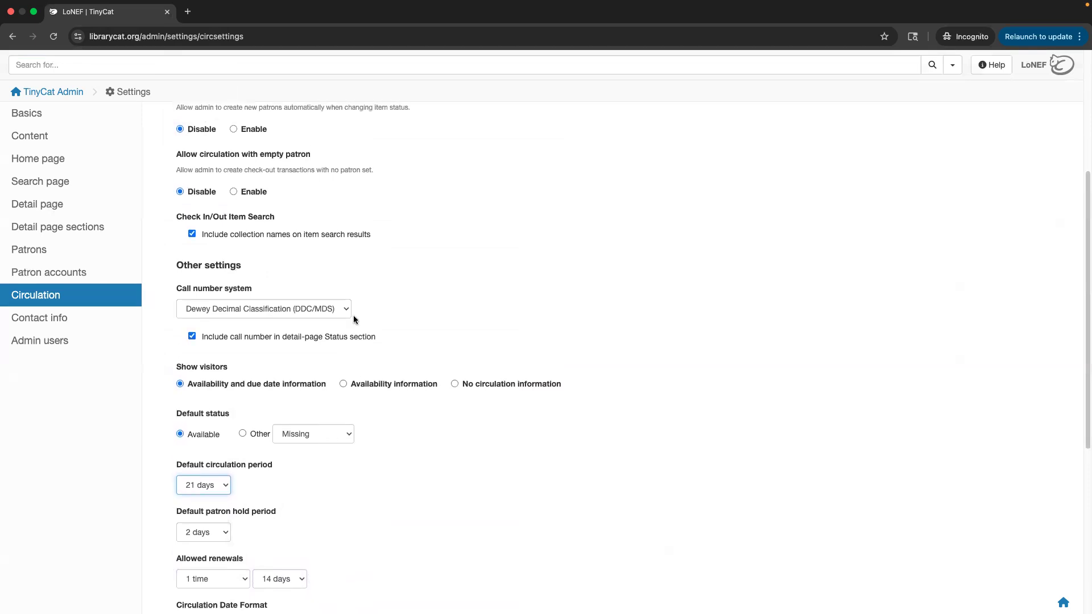
scroll(341, 330, "down", 2)
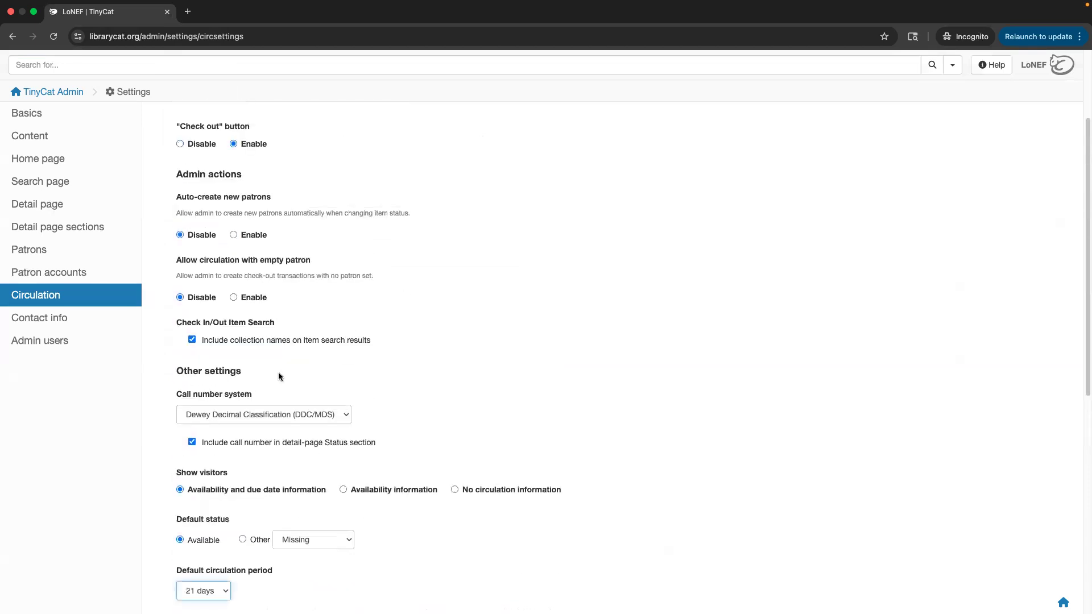
double_click(257, 397)
left_click(257, 397)
left_click(254, 414)
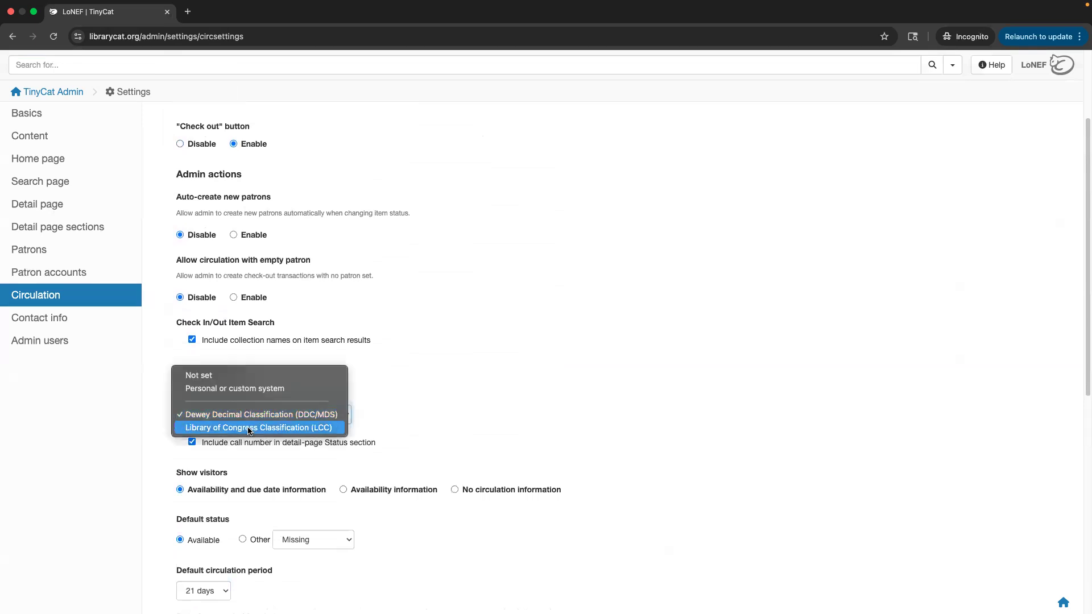
left_click(254, 395)
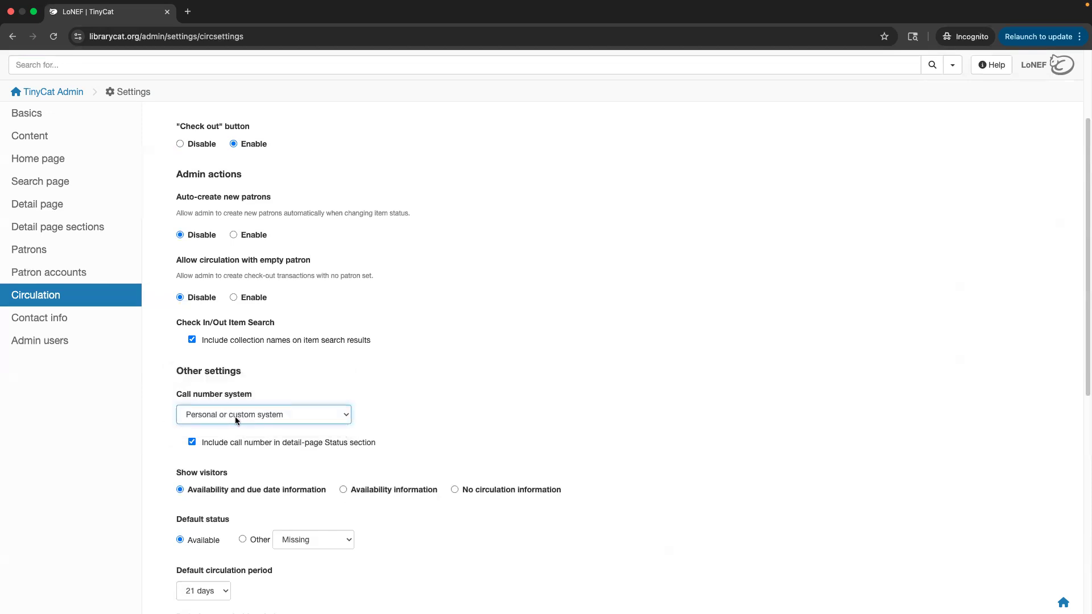
scroll(234, 418, "down", 5)
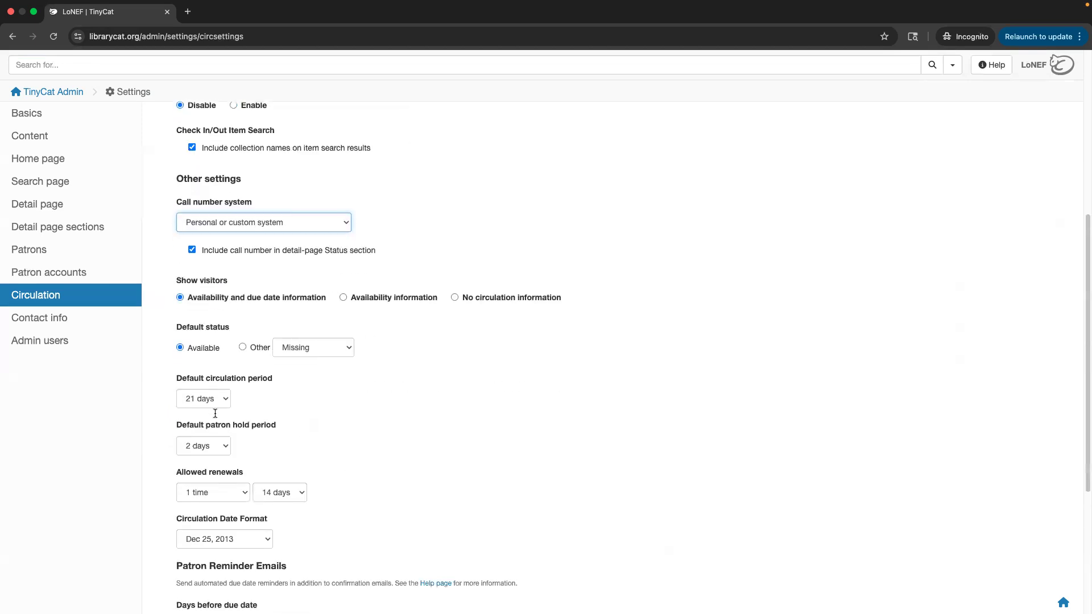
scroll(214, 413, "down", 3)
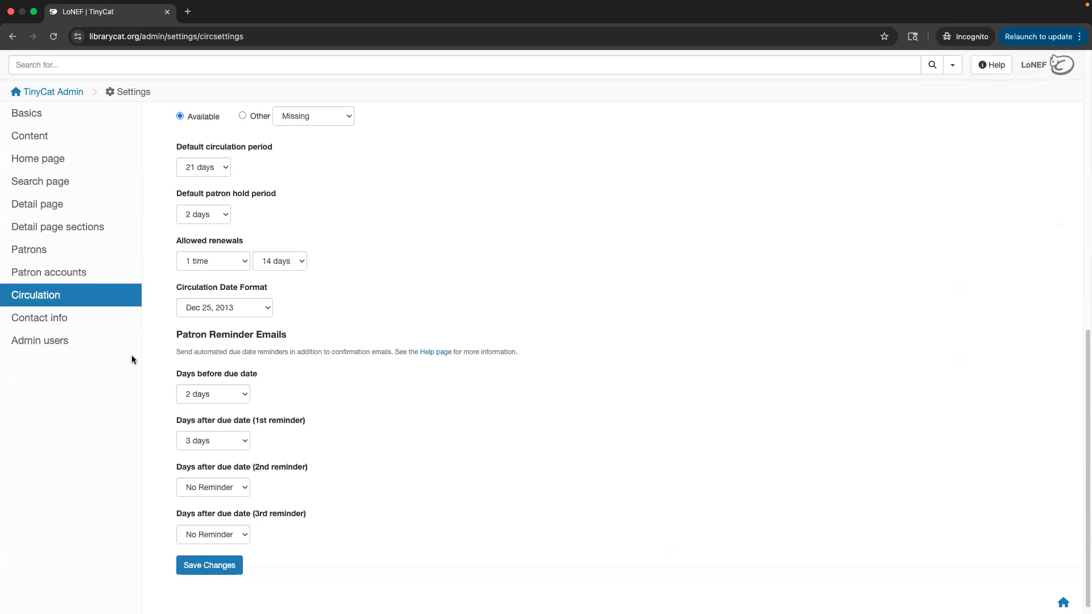
left_click(205, 439)
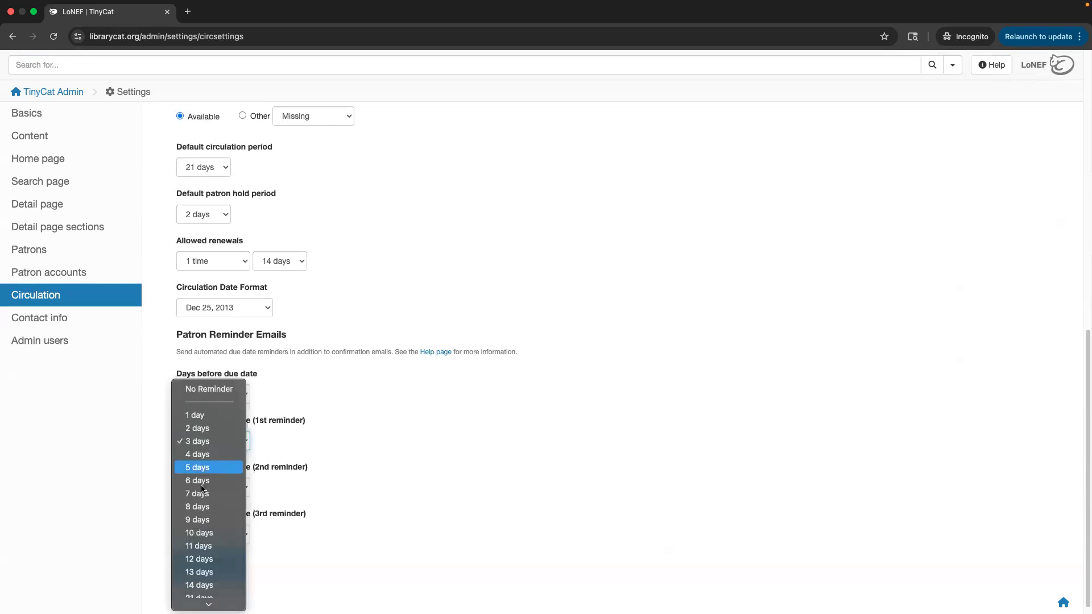
left_click(351, 469)
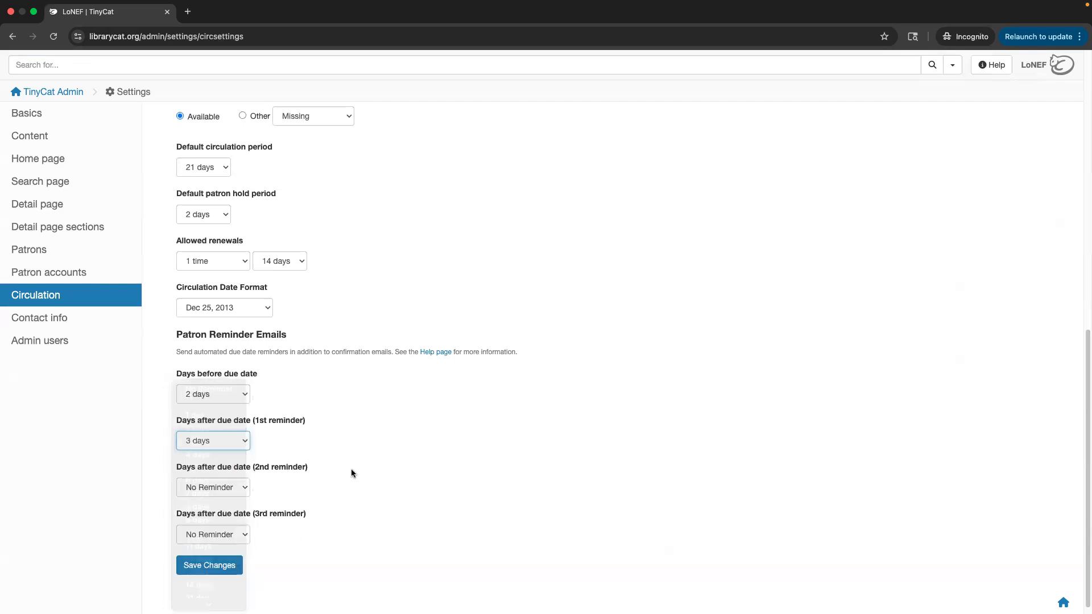
scroll(248, 458, "down", 1)
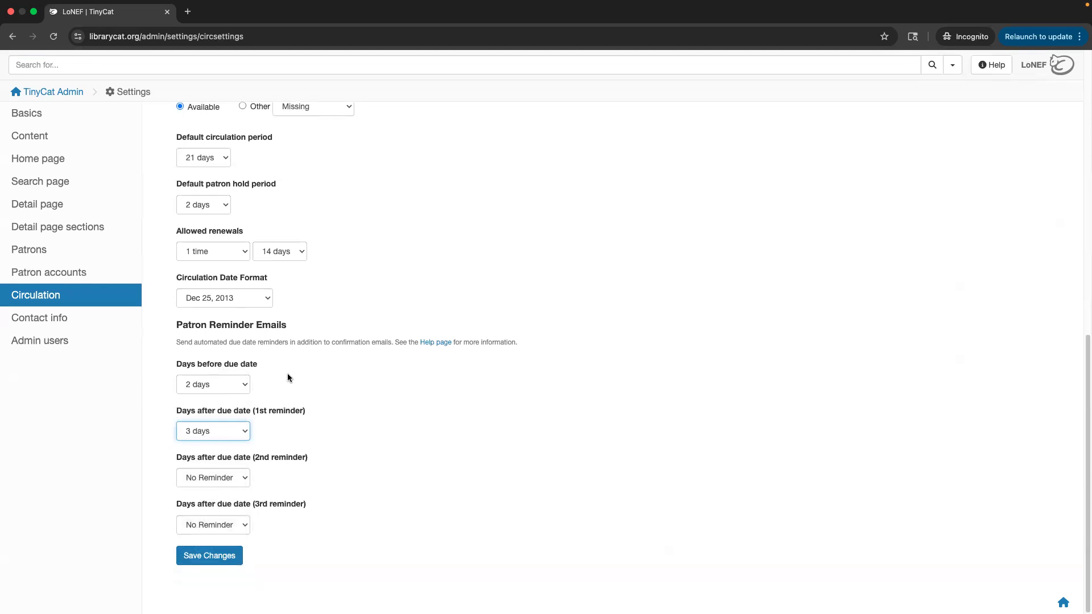
scroll(158, 311, "up", 7)
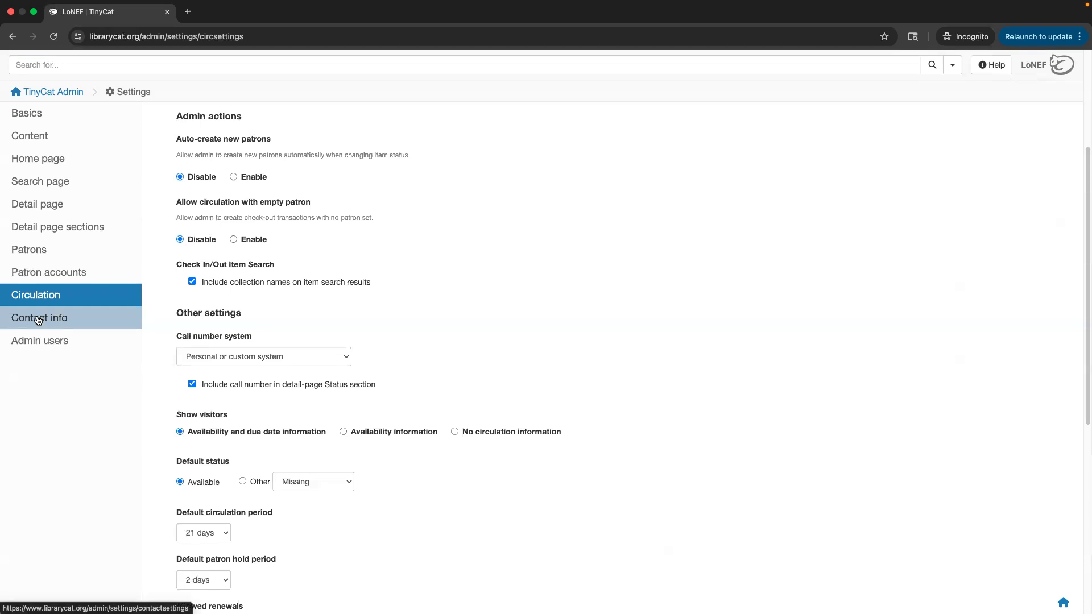
Review the Basics settings and toggle the Wishlist collection option before going to Content settings.
left_click(29, 116)
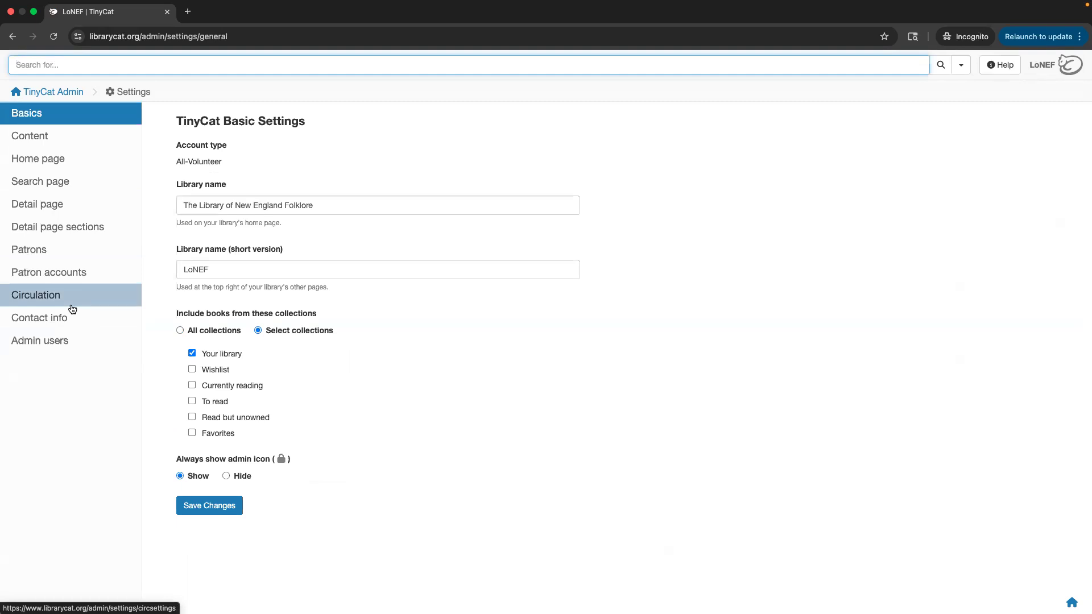
left_click(278, 149)
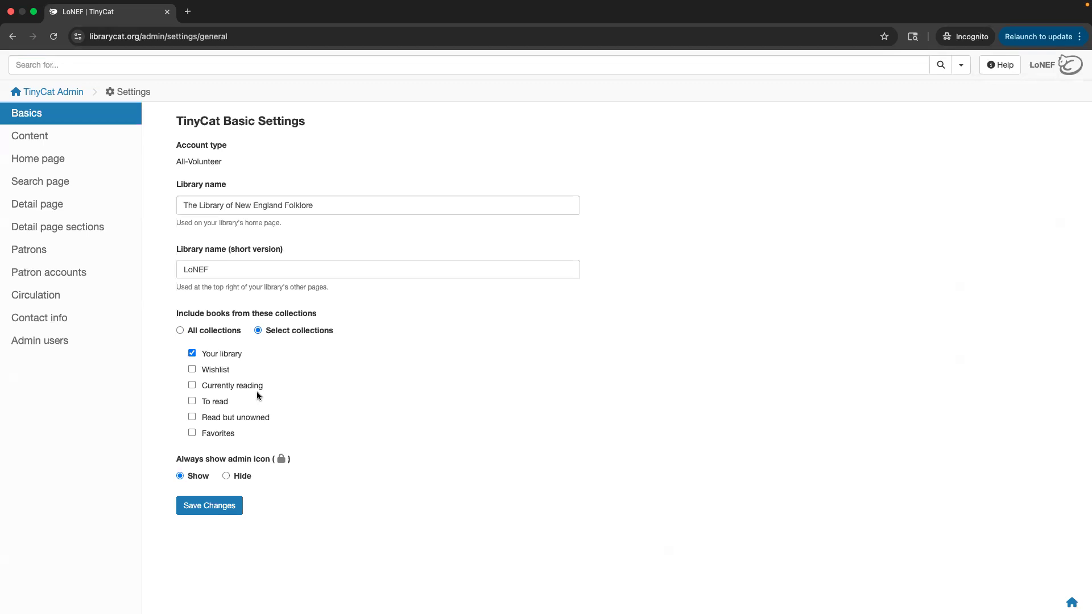
left_click(193, 369)
left_click(85, 141)
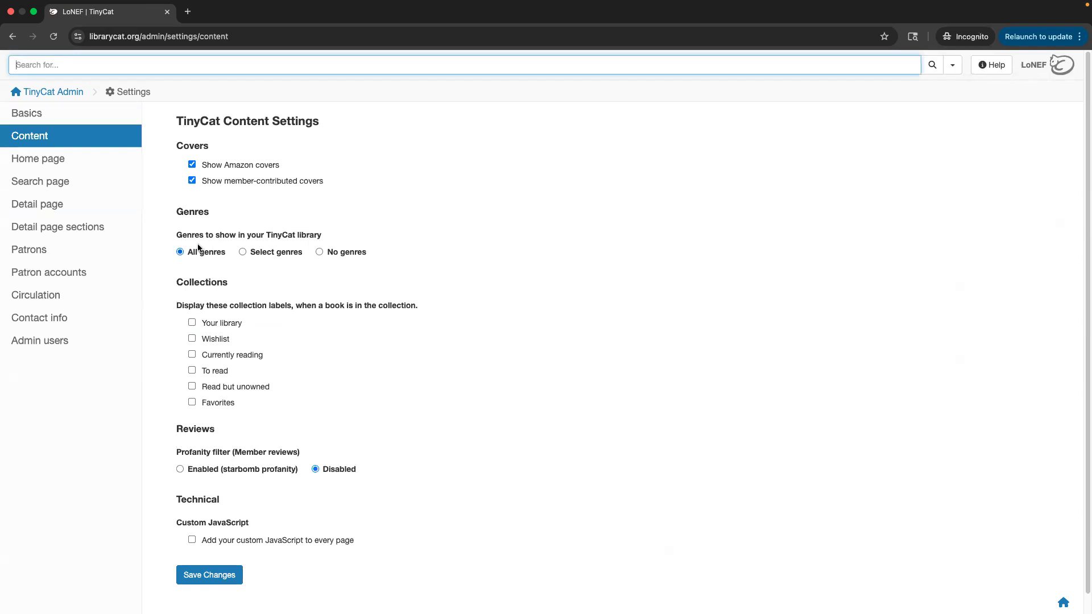
Turn the member-review profanity filter on, then back off, leaving it Disabled.
scroll(475, 286, "down", 1)
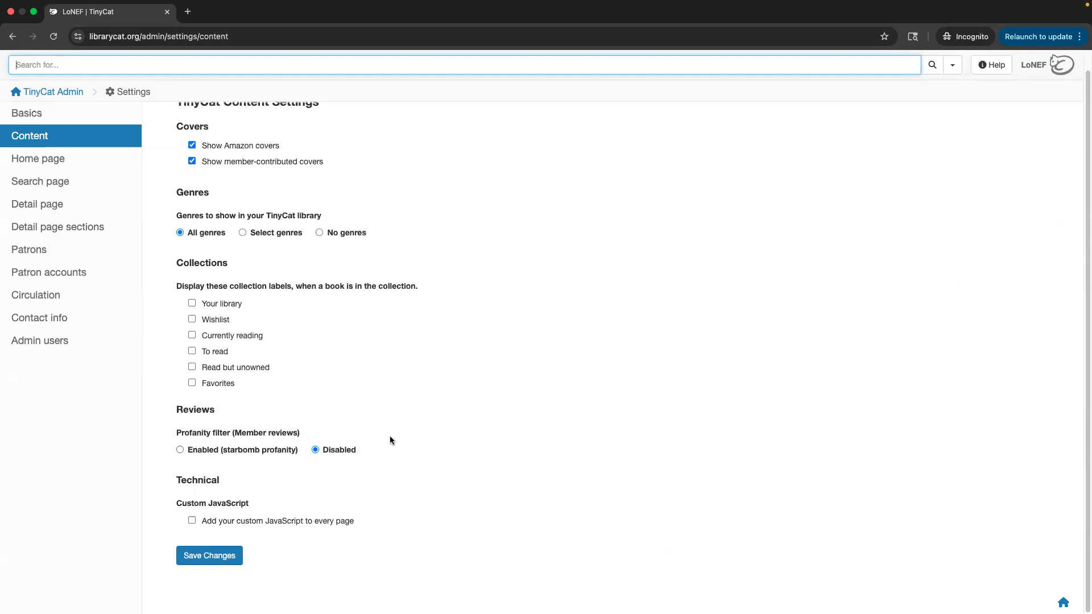
left_click(273, 451)
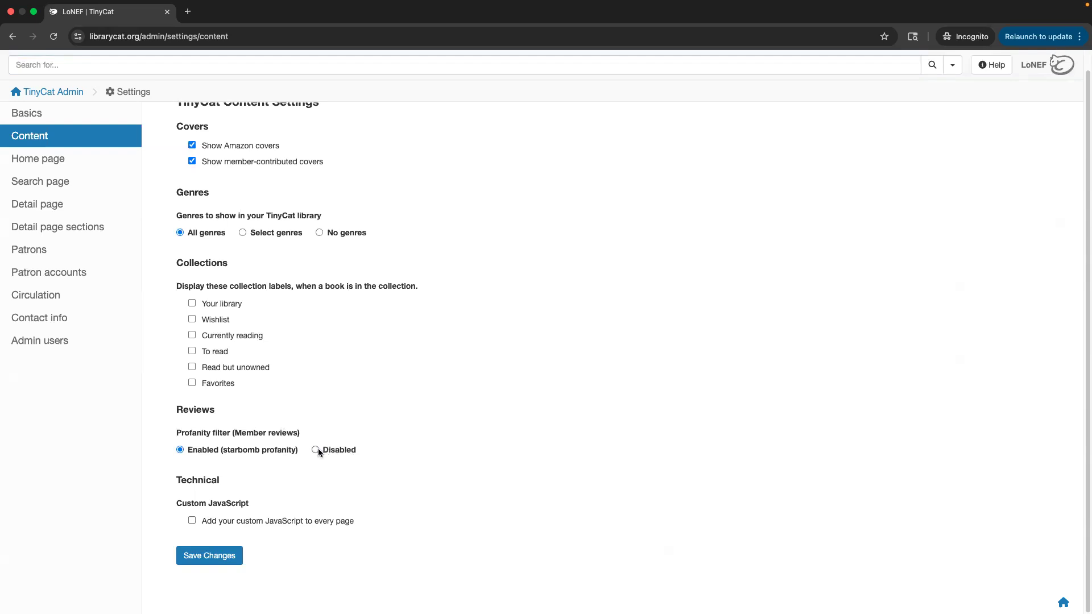
left_click(335, 450)
left_click(58, 160)
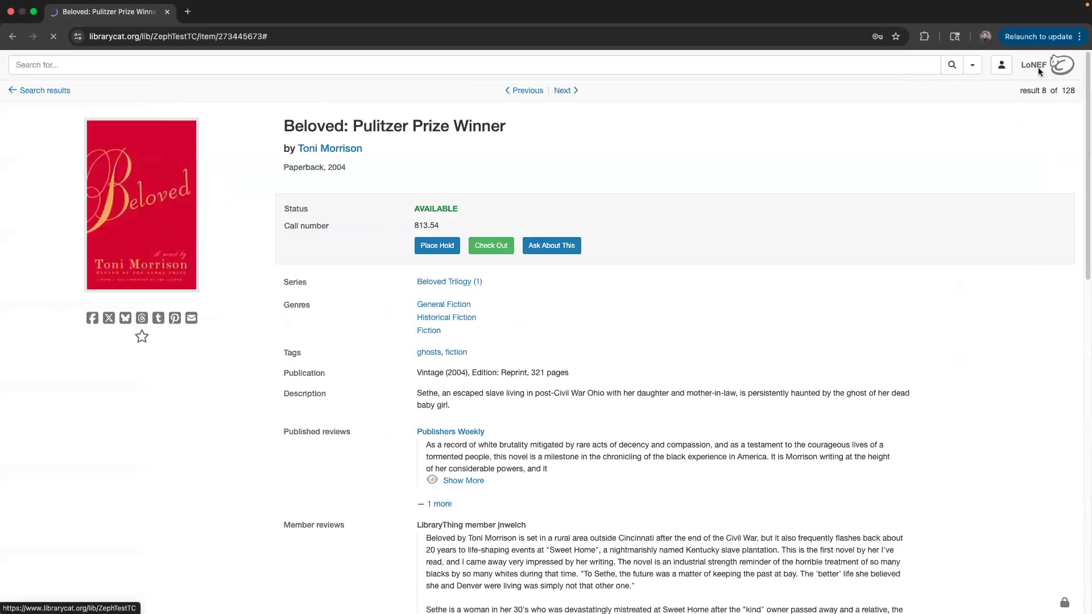
Load the LoNEF public homepage from its logo and scroll to the genre links.
left_click(1067, 64)
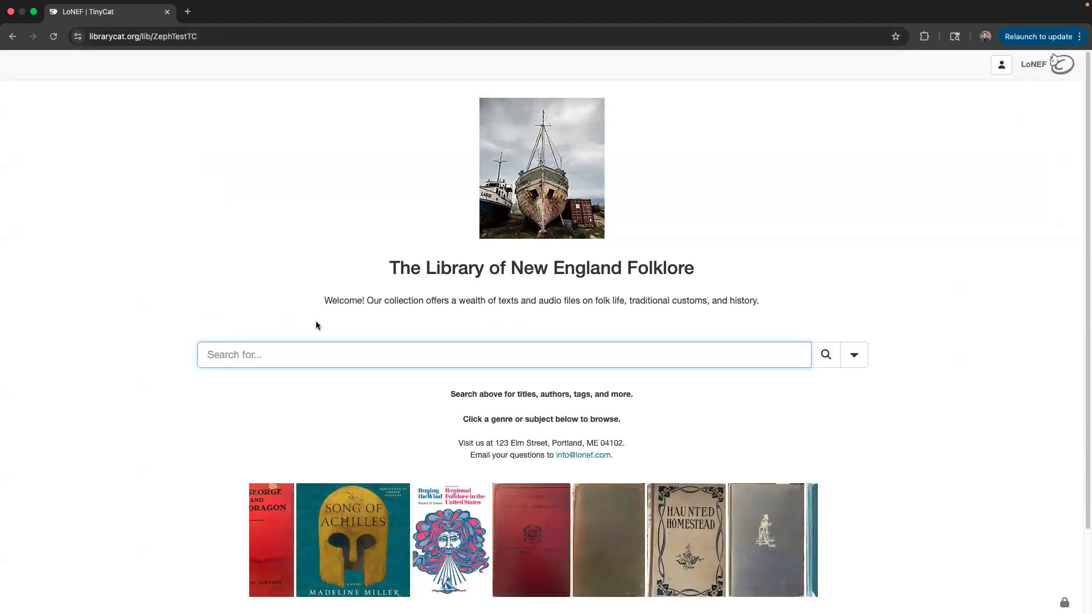
scroll(316, 325, "down", 2)
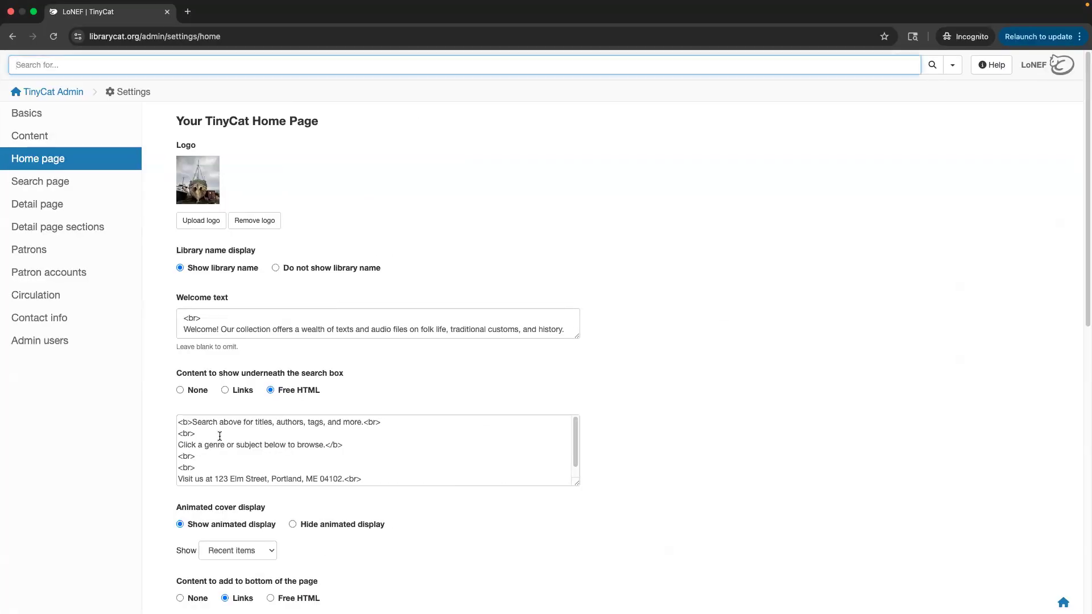
Inspect the Free HTML shown under the search box without changing it.
left_click(199, 466)
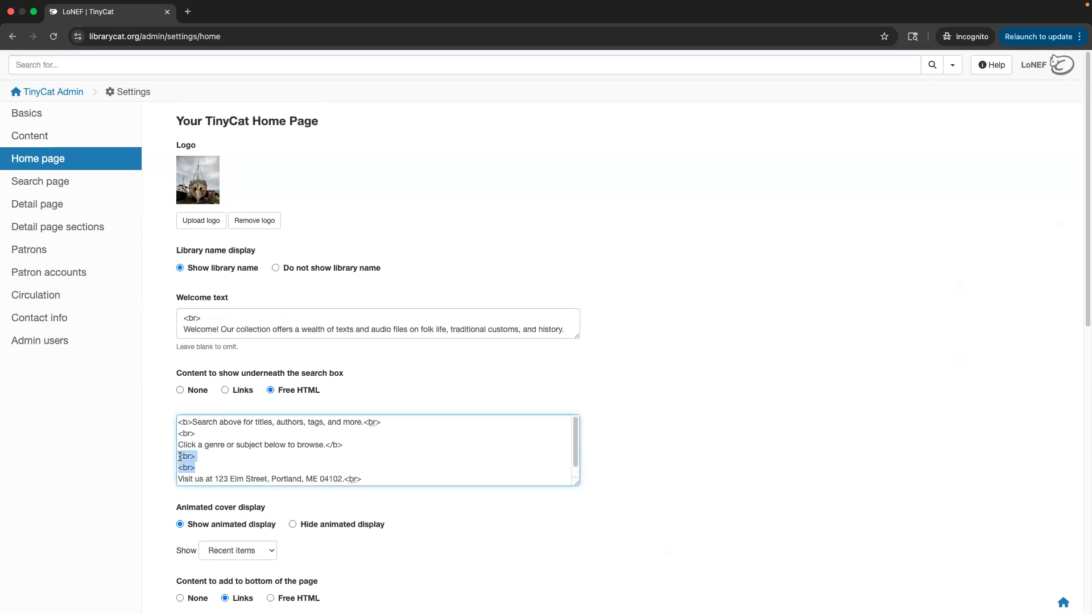
left_click_drag(199, 467, 141, 445)
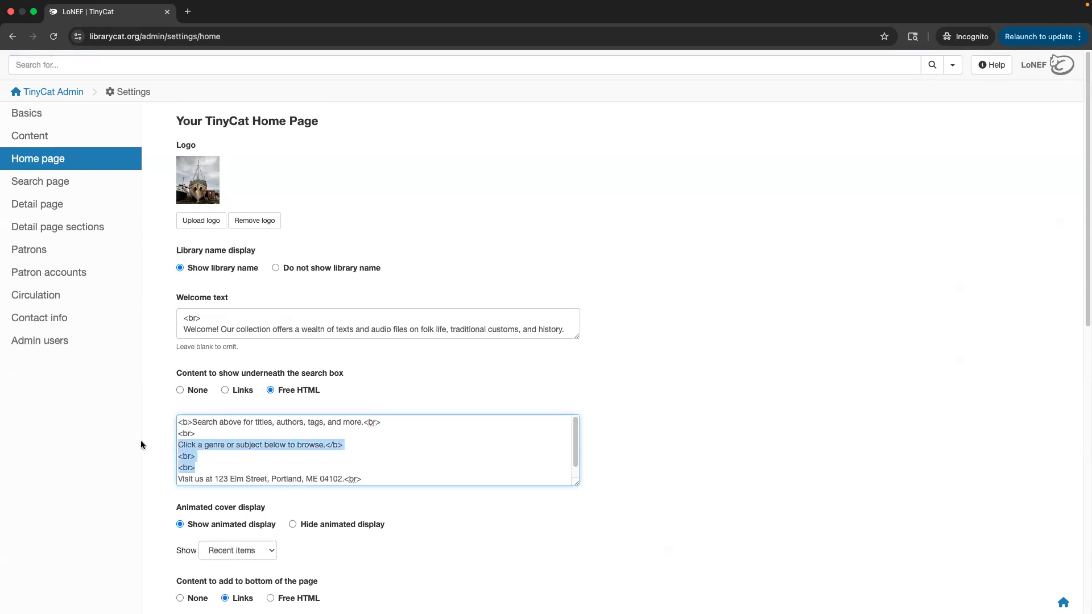
left_click_drag(345, 444, 327, 444)
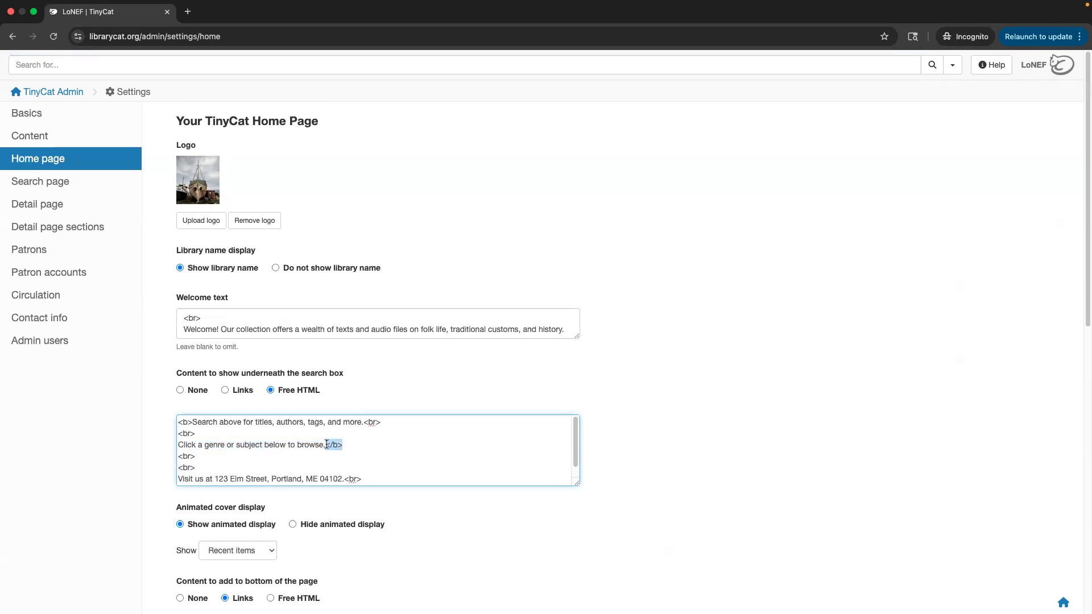
left_click(365, 449)
scroll(365, 449, "down", 1)
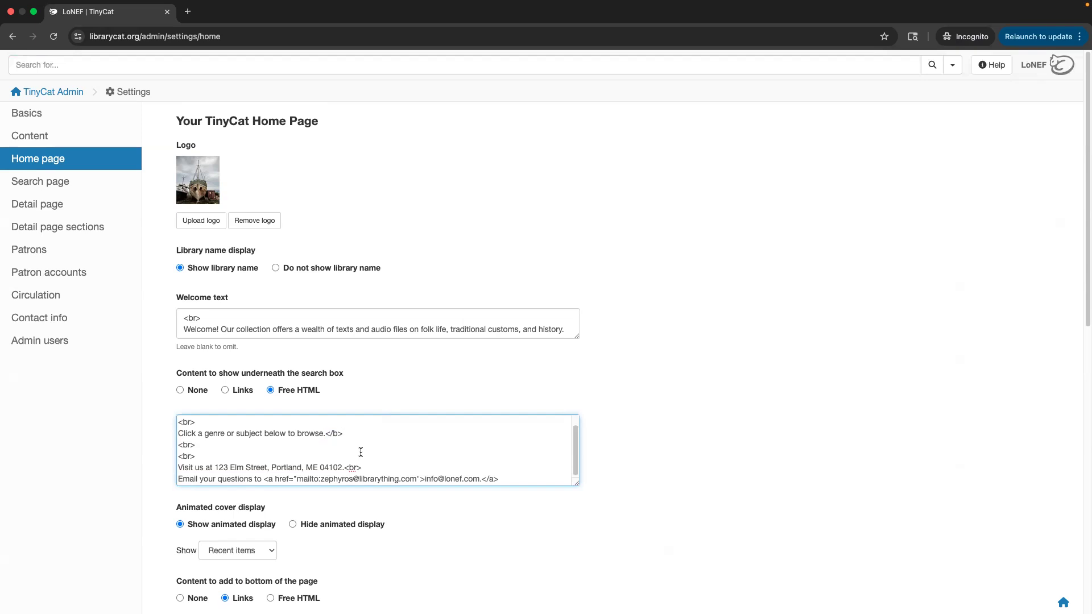
left_click(378, 376)
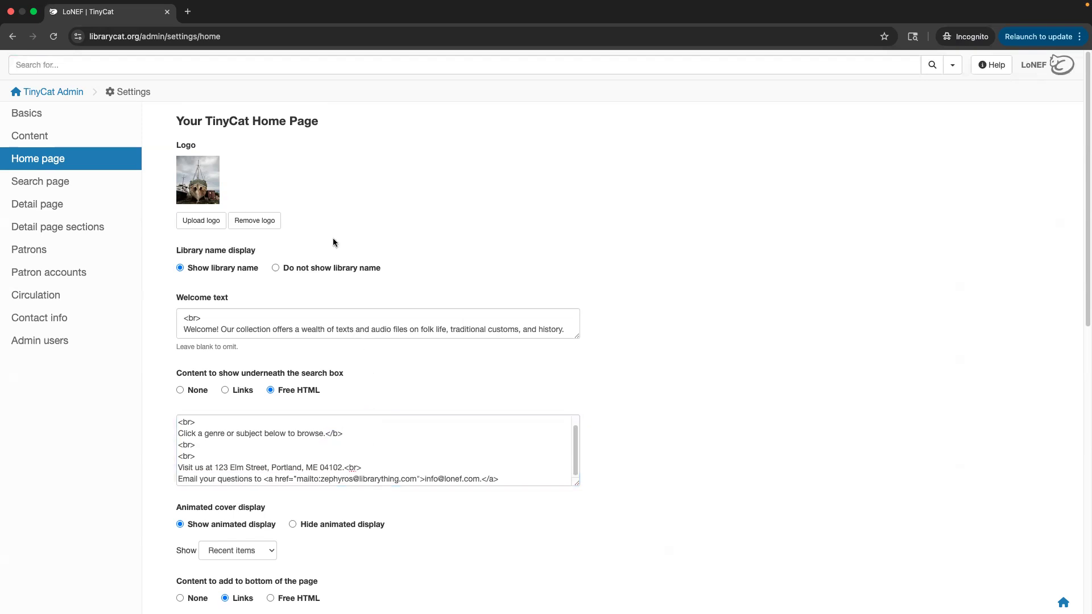
Keep recent items in the animated carousel and scroll to the ten bottom-of-page genre links.
scroll(275, 407, "down", 3)
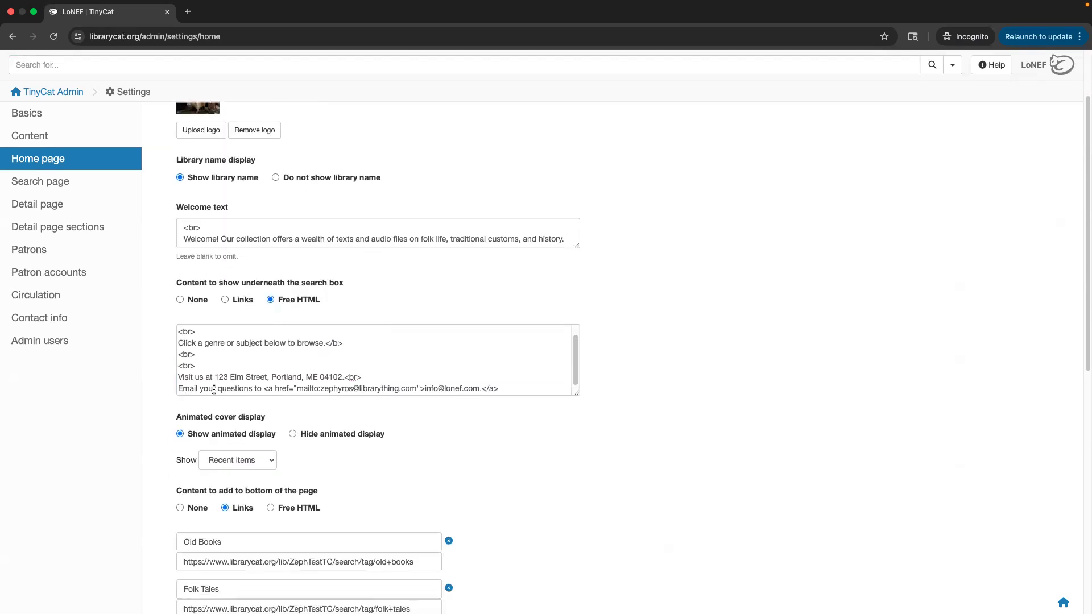
scroll(307, 469, "down", 2)
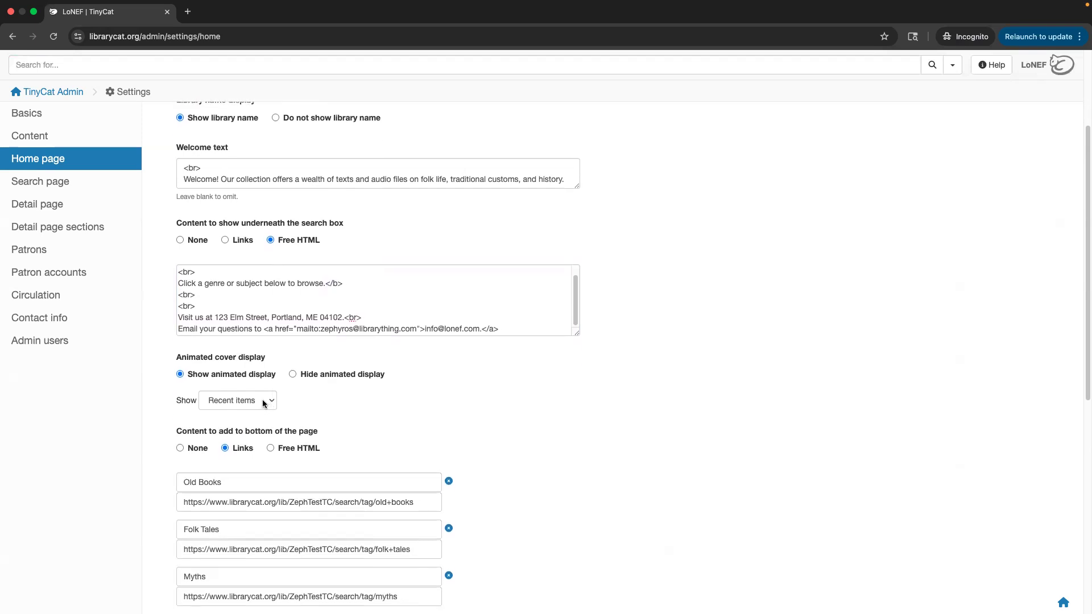
left_click(265, 404)
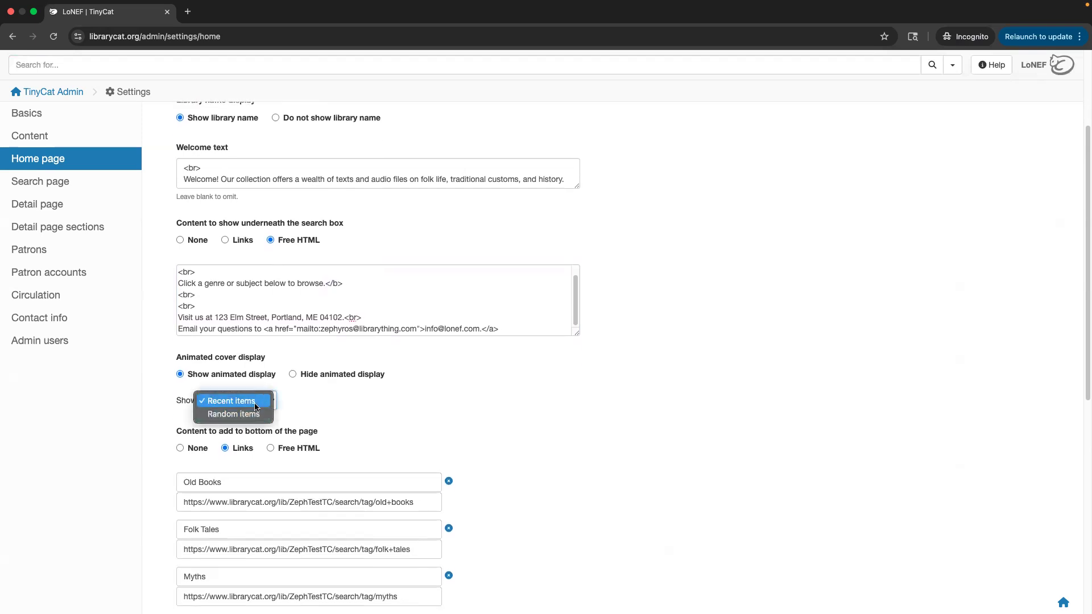
left_click(253, 399)
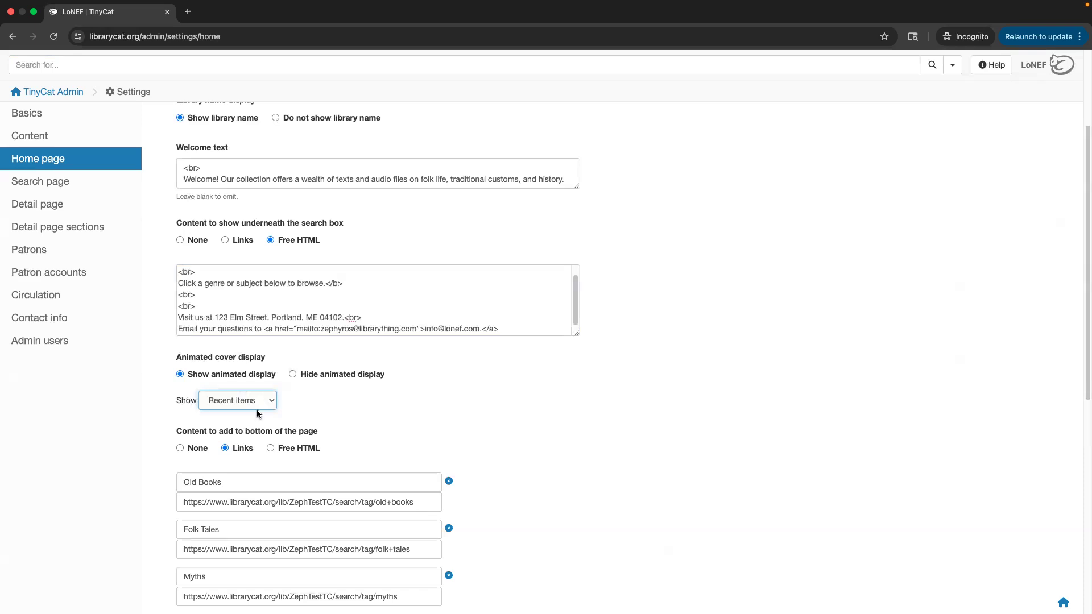
left_click(315, 410)
scroll(315, 416, "down", 5)
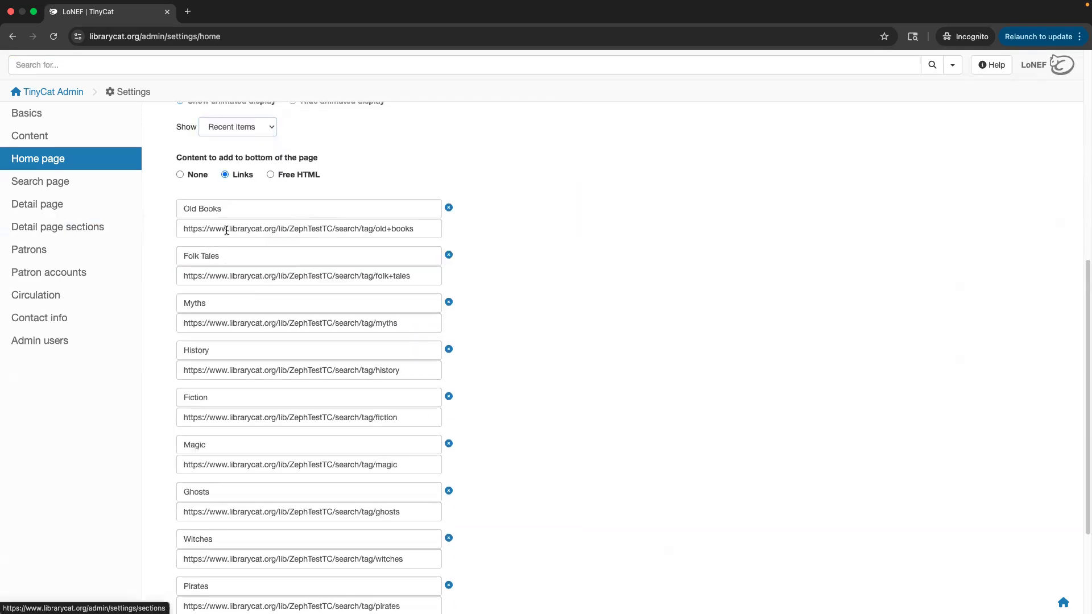
scroll(255, 302, "down", 3)
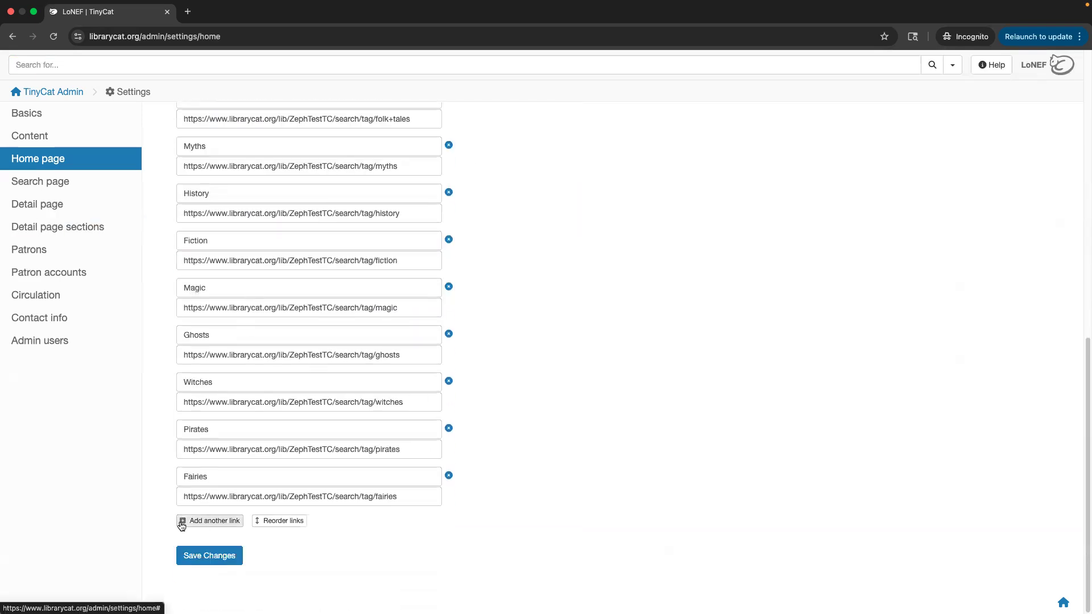
key("ctrl+Left")
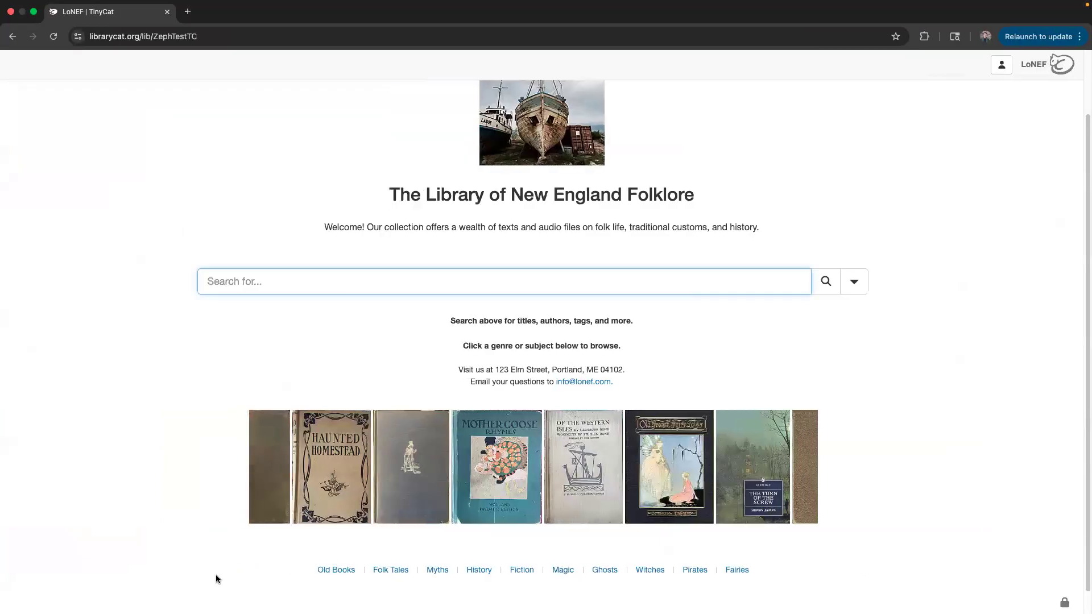
key("ctrl+Right")
scroll(429, 370, "up", 10)
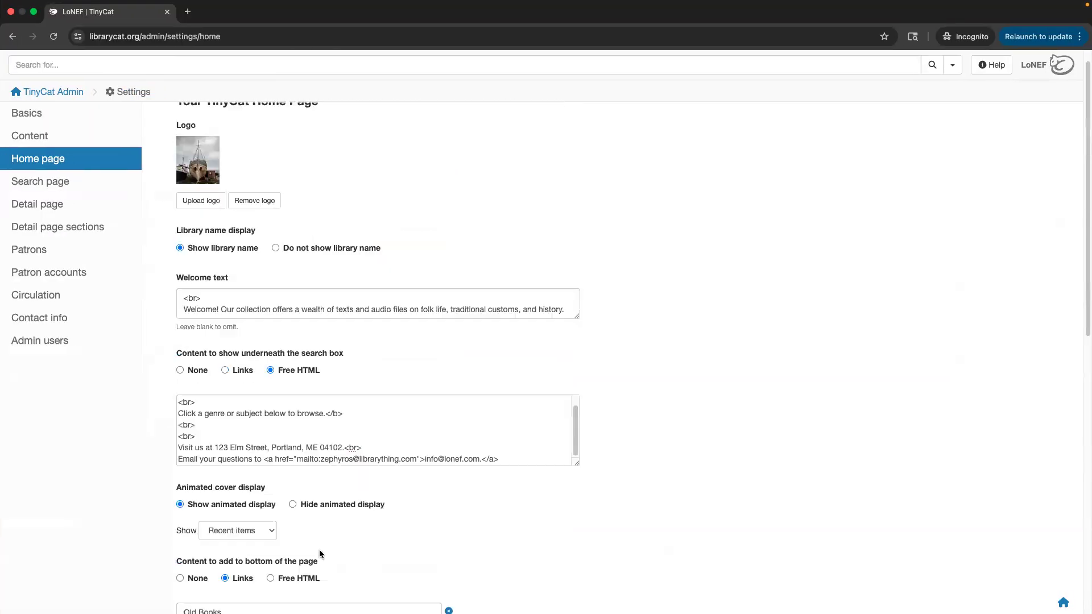
left_click(226, 371)
left_click(270, 370)
scroll(375, 379, "down", 5)
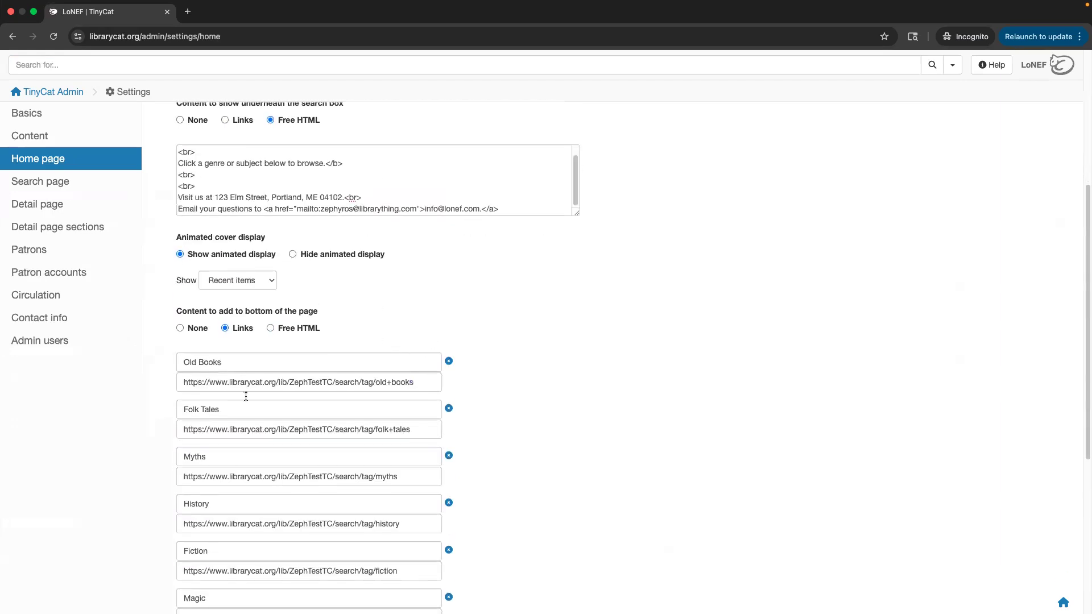
scroll(205, 427, "down", 6)
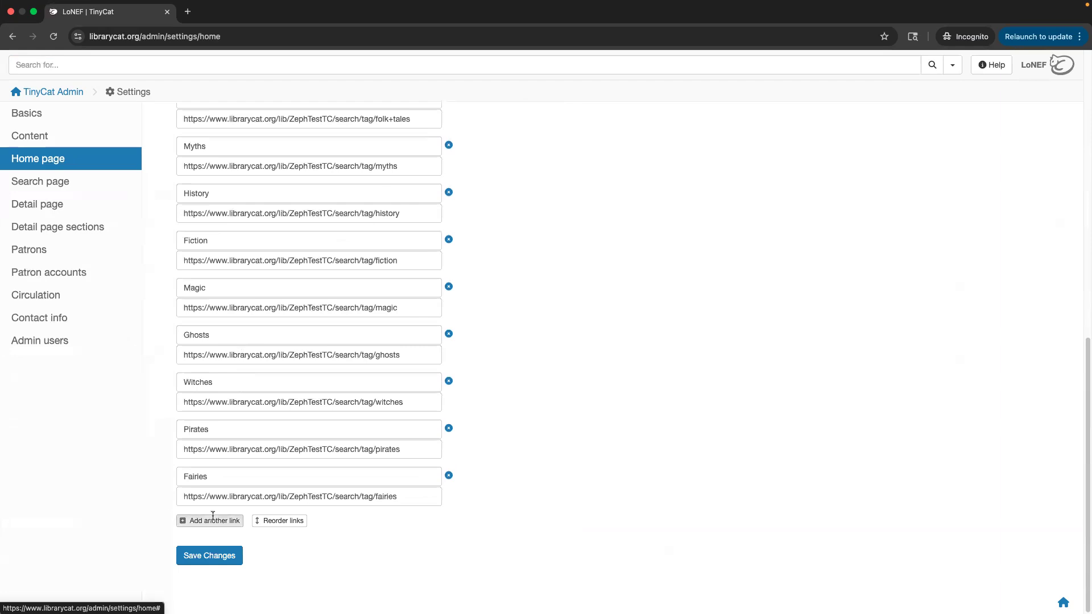
left_click(205, 528)
type("Display text")
key("Tab")
type("https:")
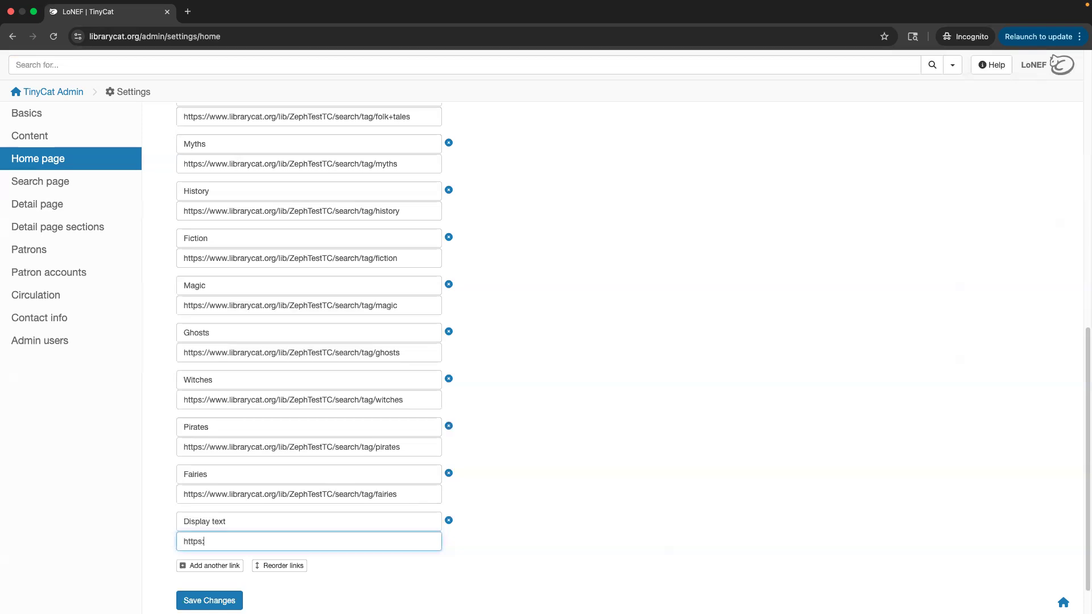
type("//....")
left_click(449, 521)
scroll(467, 498, "up", 10)
scroll(466, 497, "down", 2)
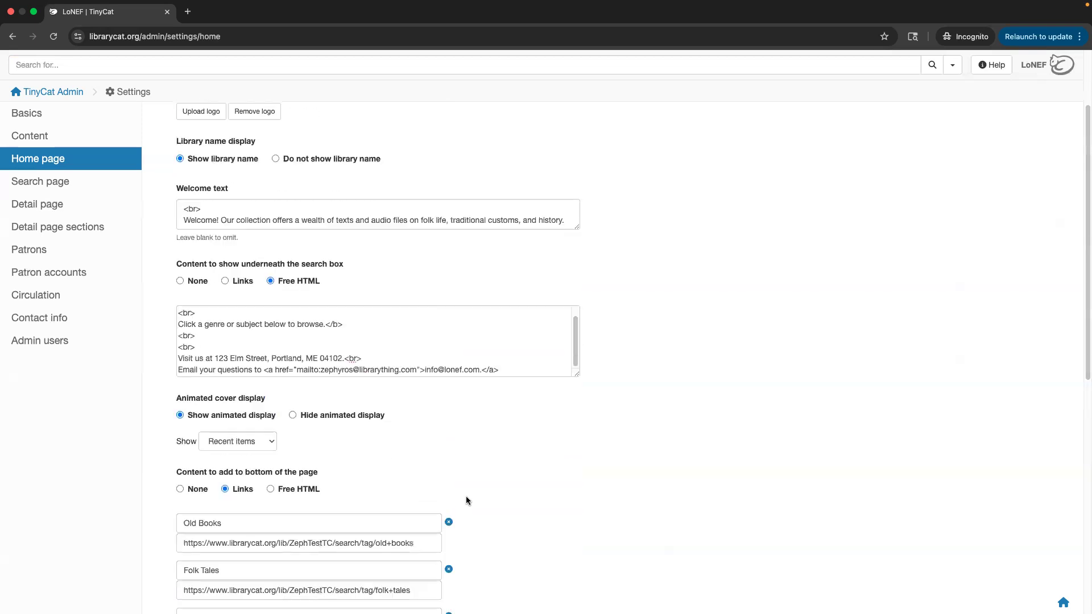
left_click_drag(180, 523, 253, 522)
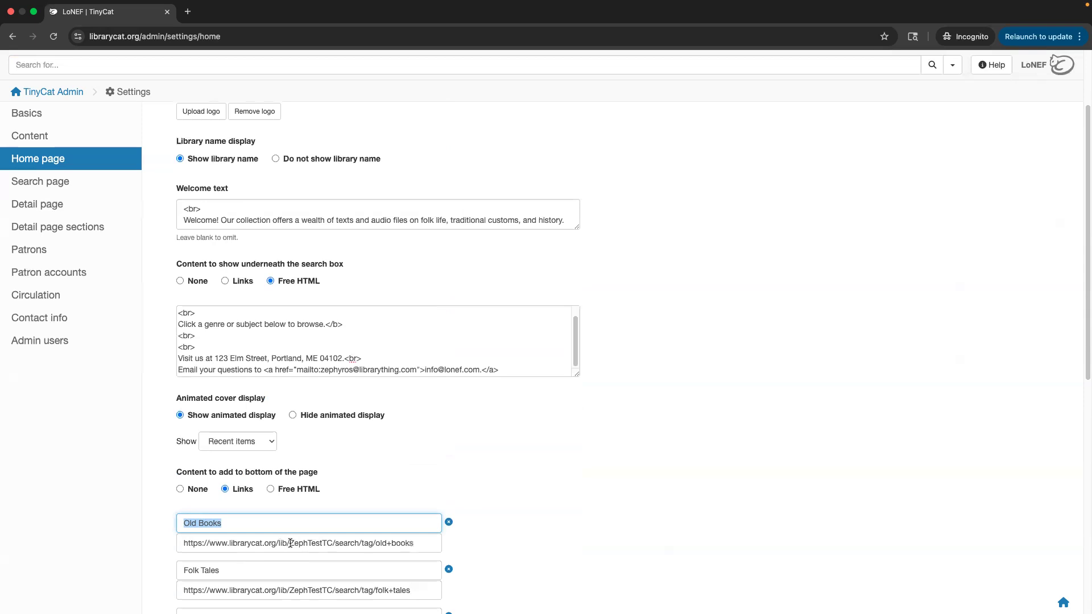
left_click_drag(289, 543, 415, 544)
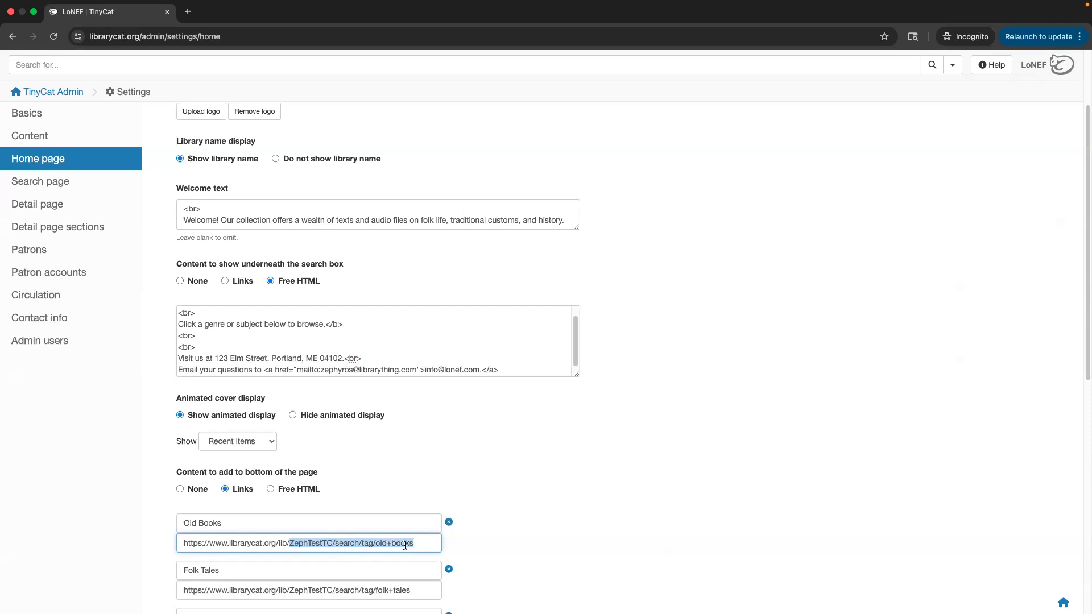
left_click(527, 524)
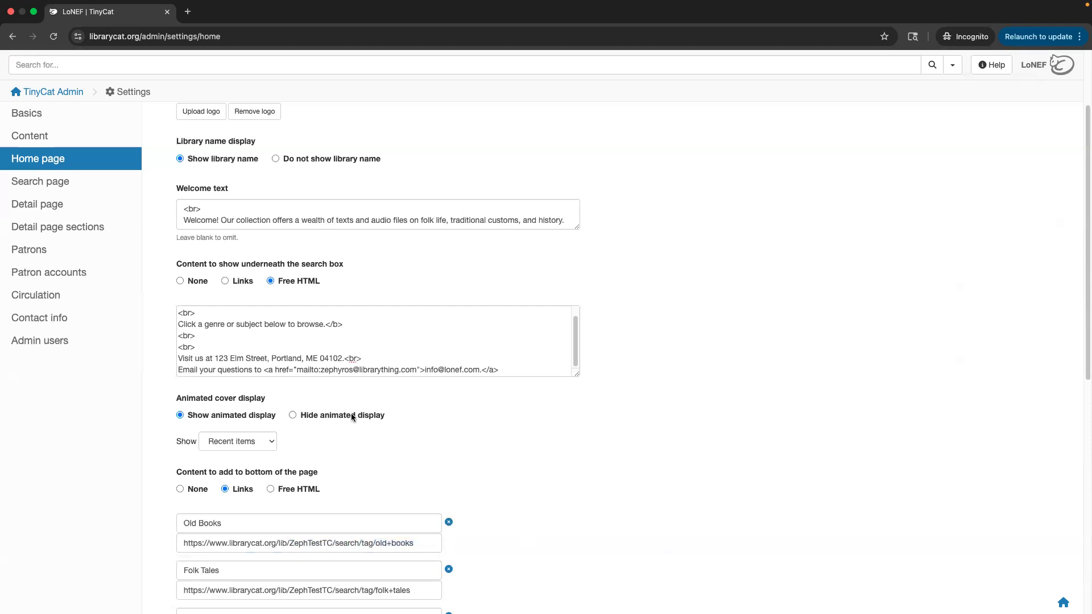
Look at the Search page settings, then bring up the Detail page settings.
left_click(74, 183)
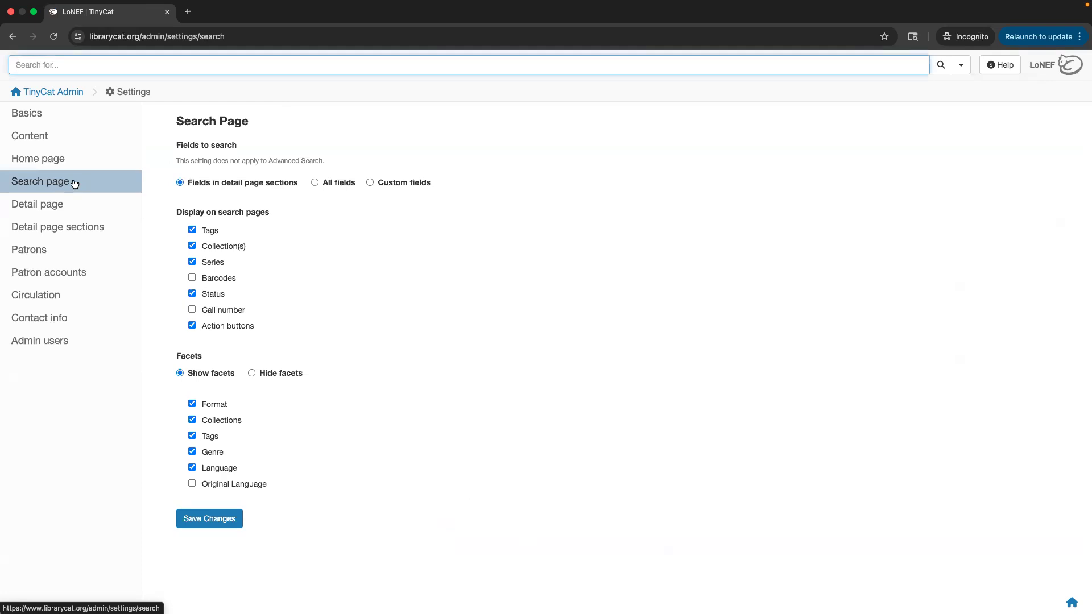
left_click(67, 217)
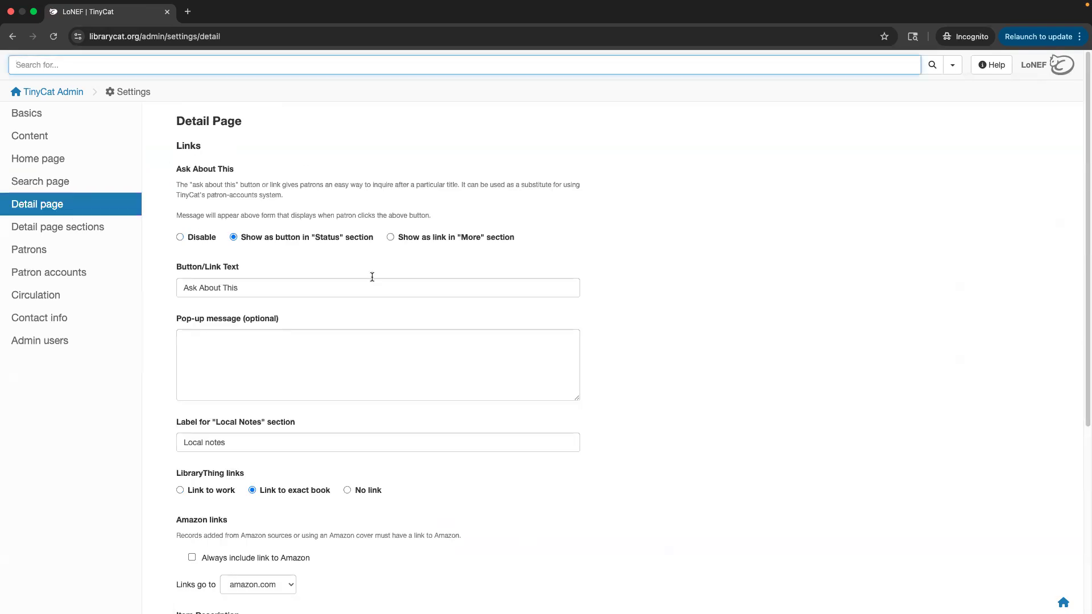
scroll(373, 279, "down", 1)
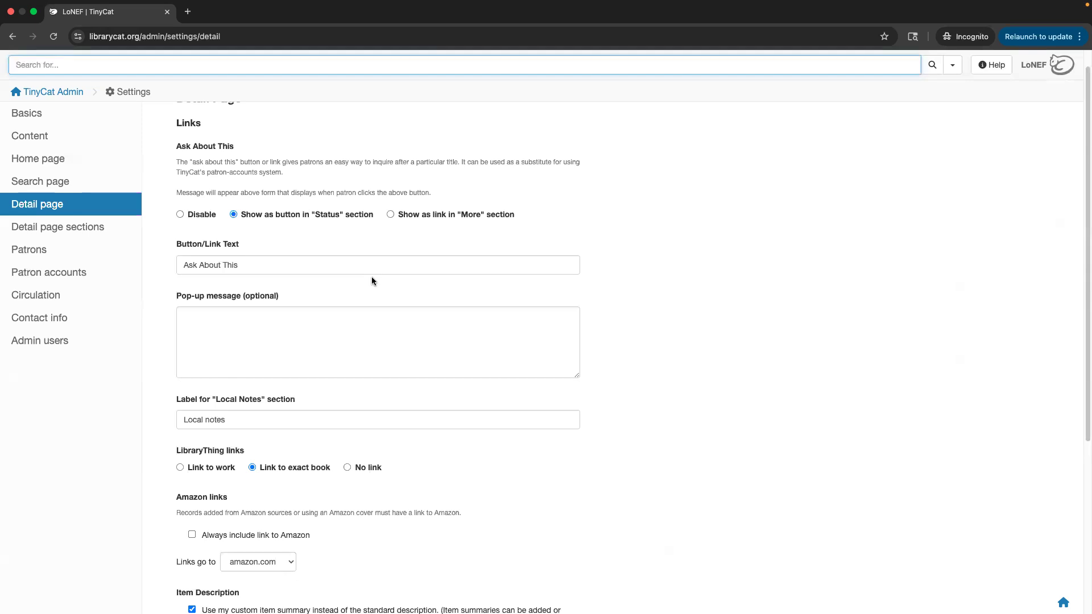
scroll(370, 278, "up", 1)
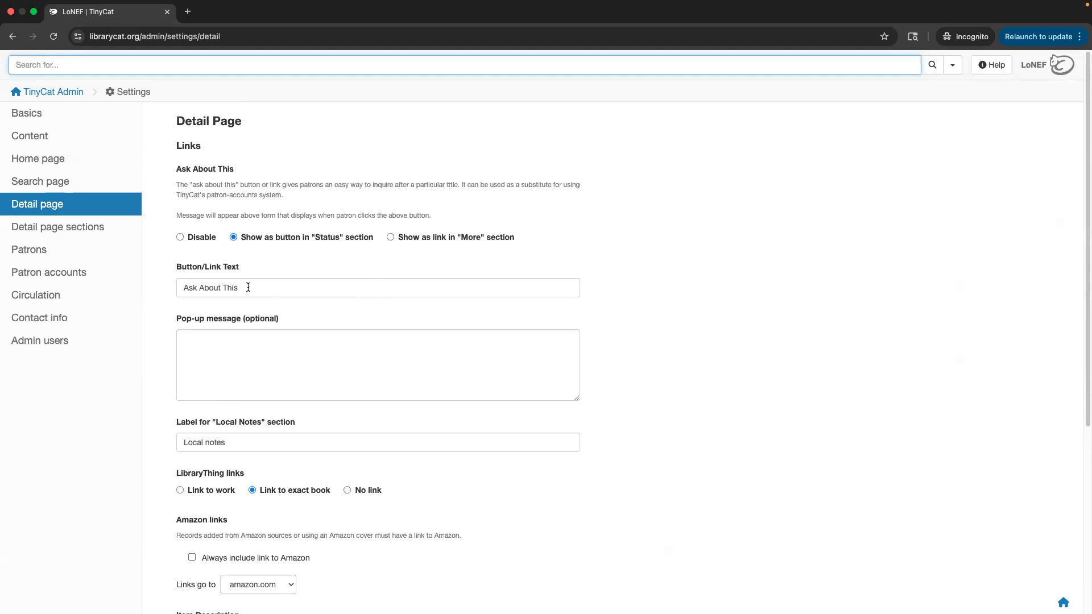
left_click_drag(248, 287, 161, 287)
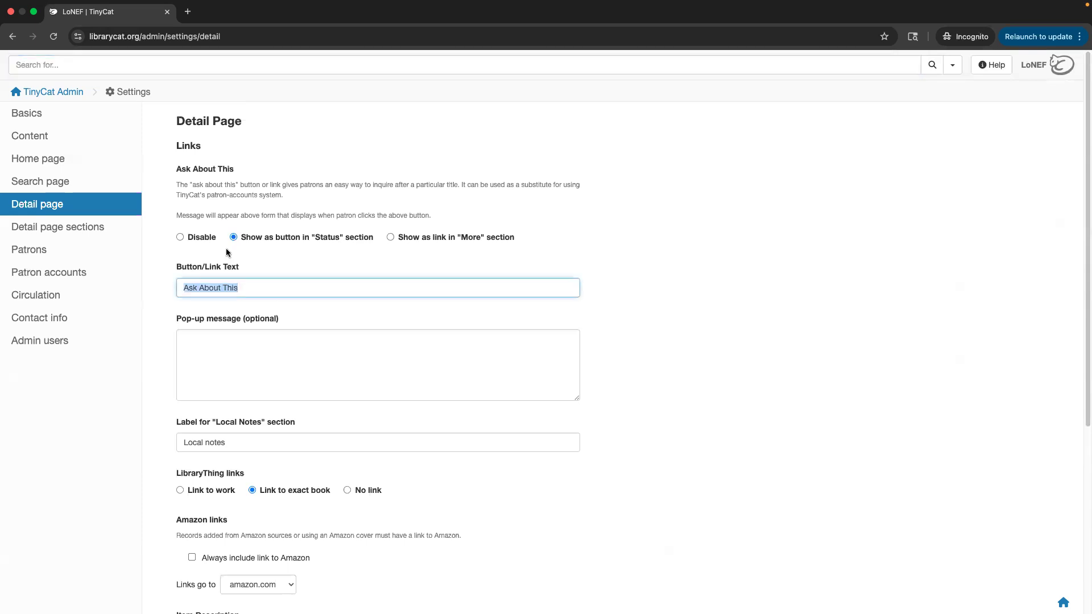
left_click(231, 364)
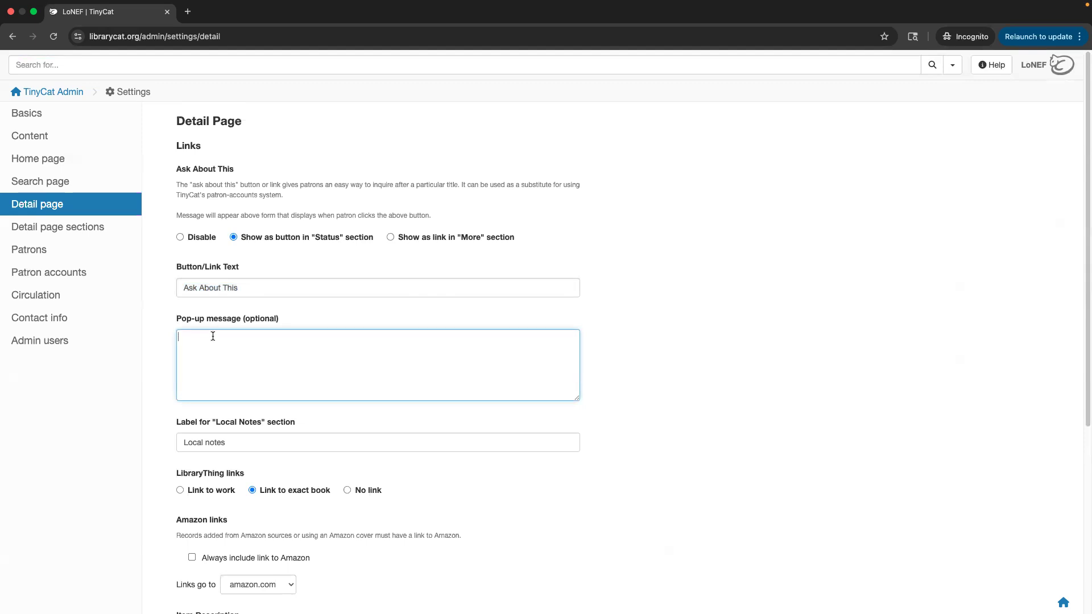
left_click_drag(254, 288, 145, 288)
type("Need an account?")
key("Tab")
type("please include a phon")
left_click(587, 269)
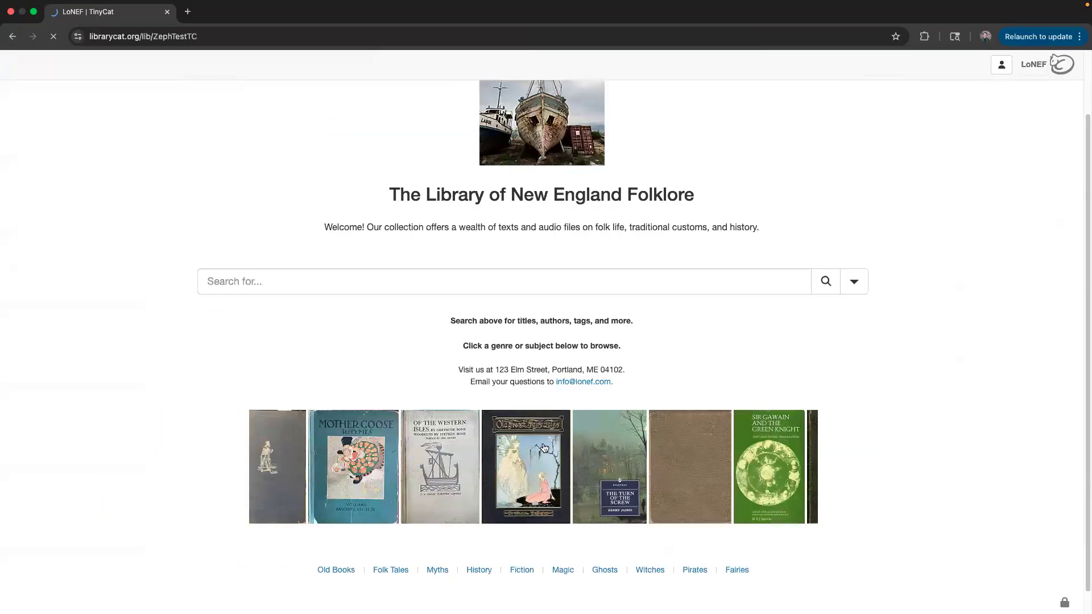
left_click(544, 448)
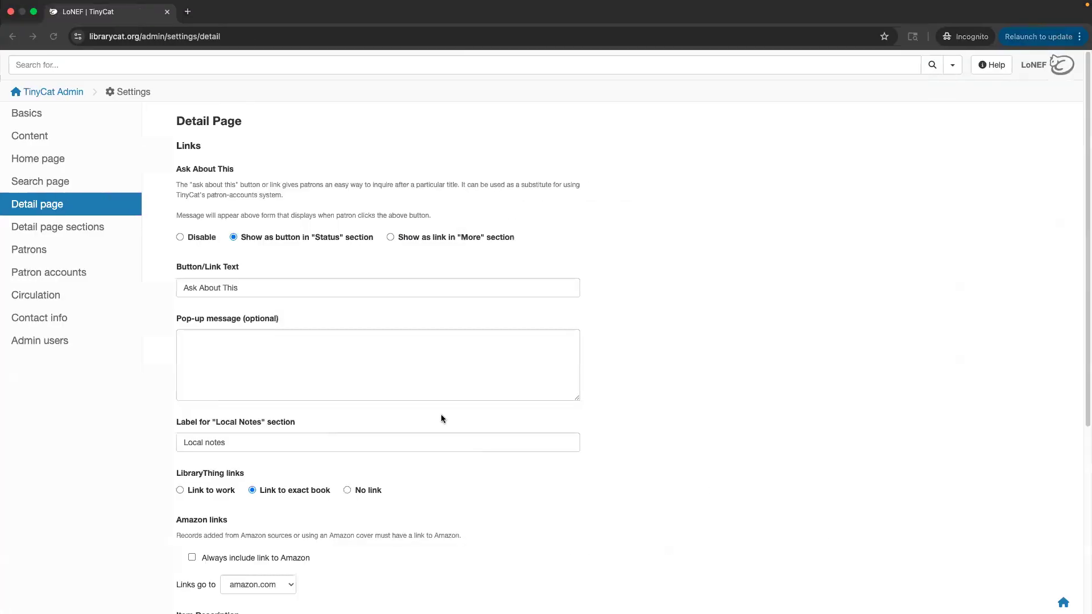
left_click(439, 240)
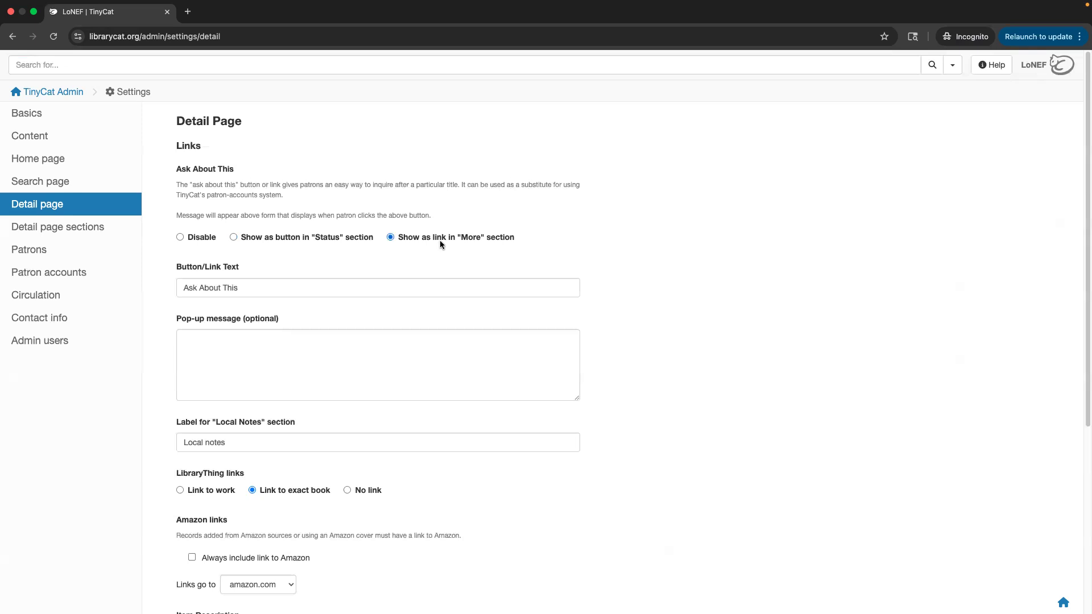
left_click(330, 236)
scroll(291, 278, "down", 1)
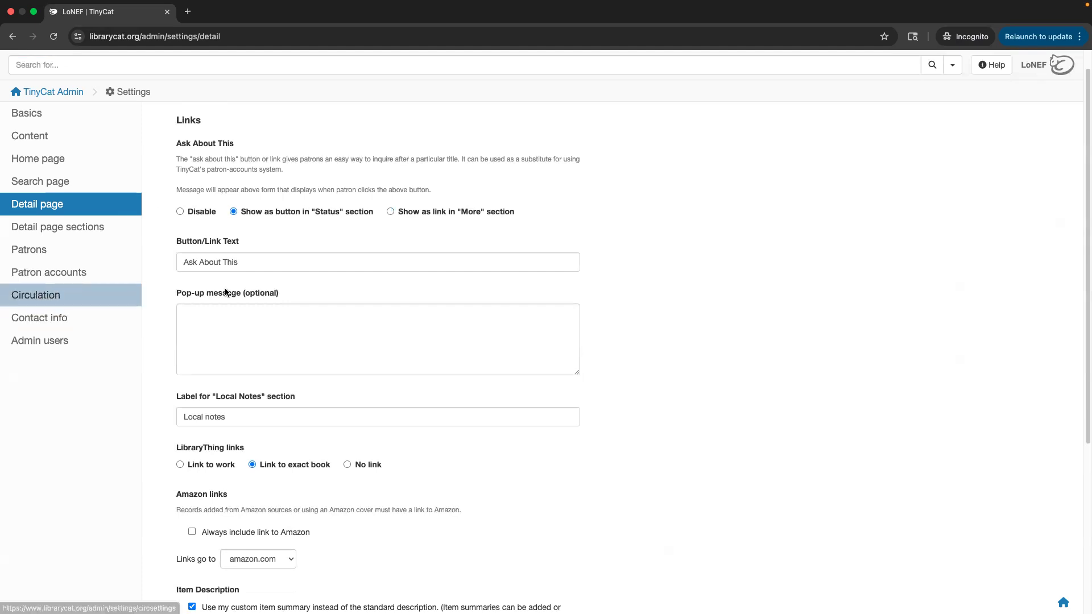
scroll(271, 329, "down", 2)
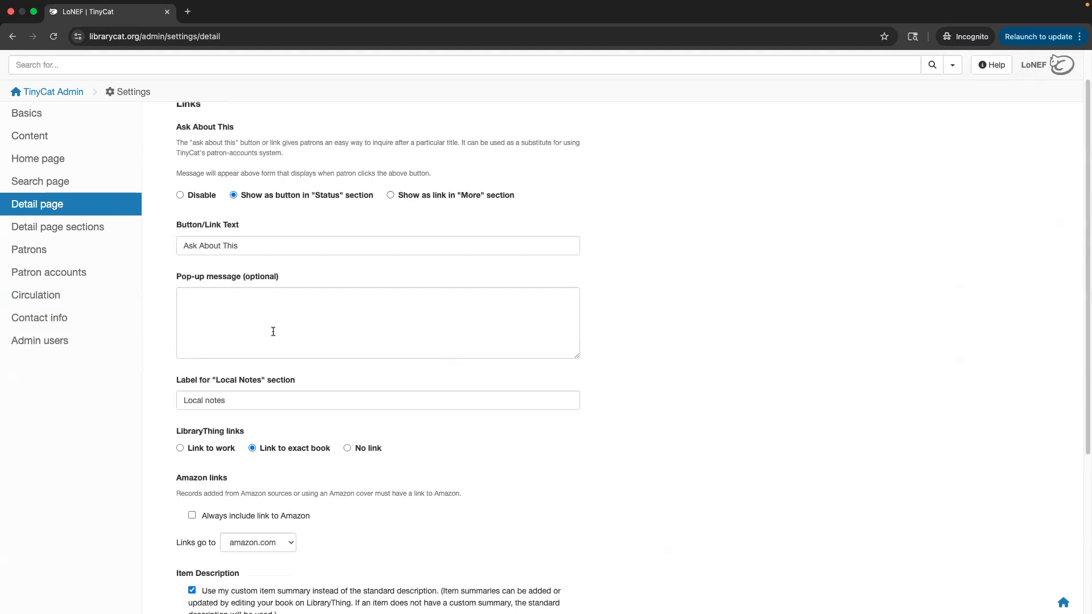
left_click(239, 299)
Read through the Item Description and sharing options on the Detail page settings.
scroll(244, 299, "down", 4)
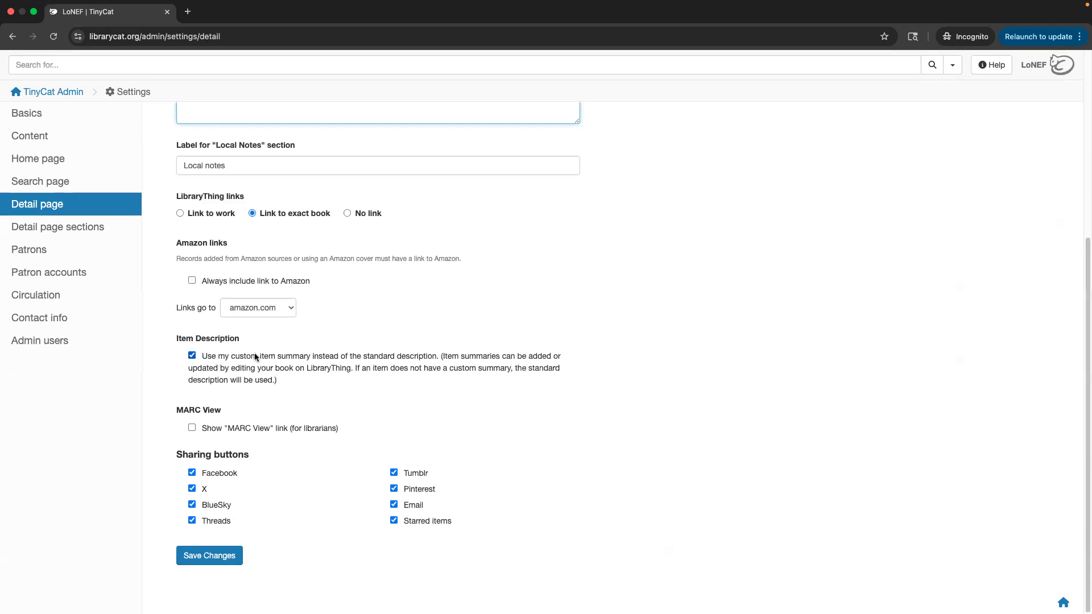
left_click_drag(278, 358, 312, 359)
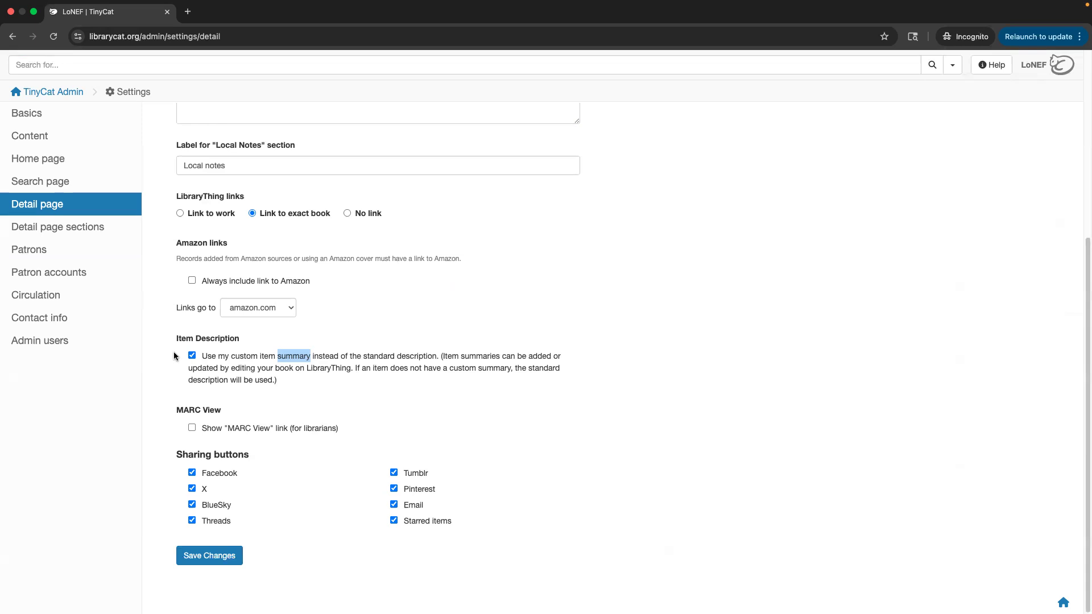
left_click(38, 228)
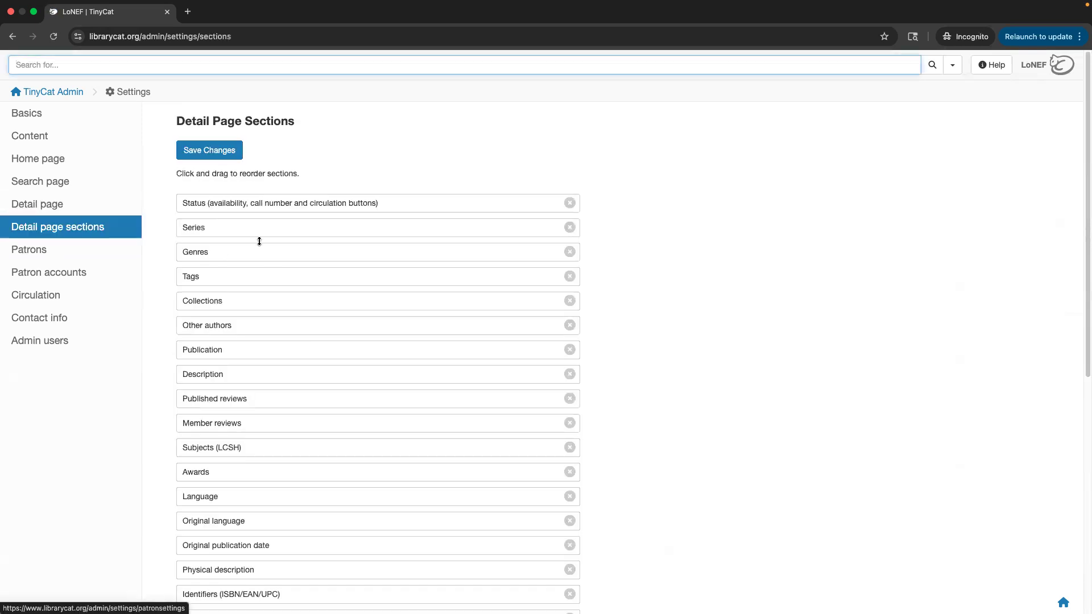
Add Library's review to the active sections, drag it up, then remove it again.
scroll(245, 378, "down", 1)
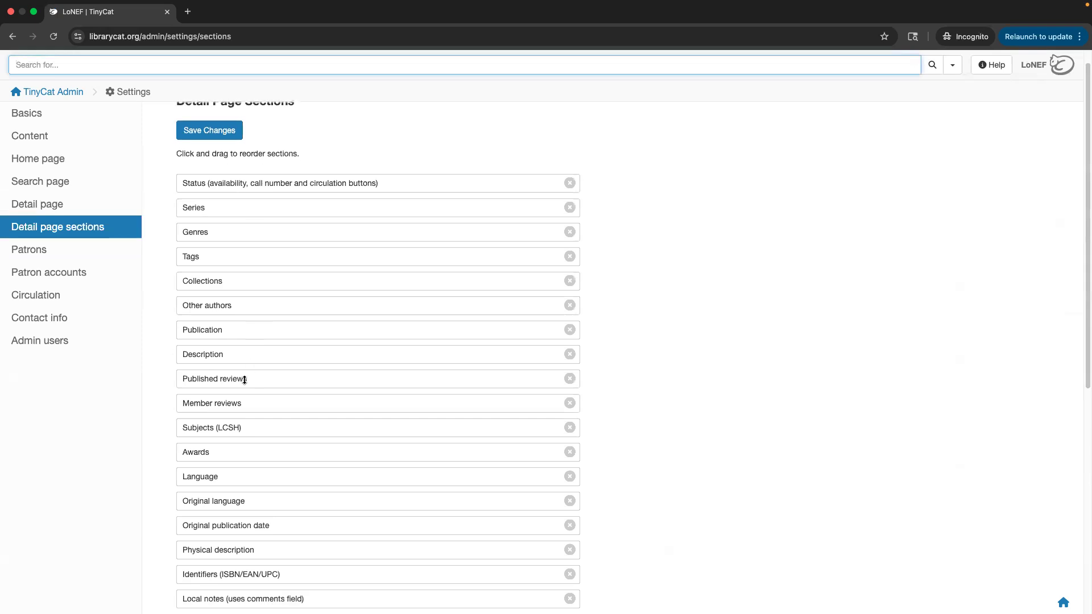
mouse_move(244, 378)
left_mouse_down()
mouse_move(256, 489)
mouse_move(285, 546)
mouse_move(280, 528)
mouse_move(333, 526)
mouse_move(228, 448)
mouse_move(224, 518)
mouse_move(253, 370)
mouse_move(256, 463)
mouse_move(247, 374)
left_mouse_up()
scroll(247, 374, "down", 7)
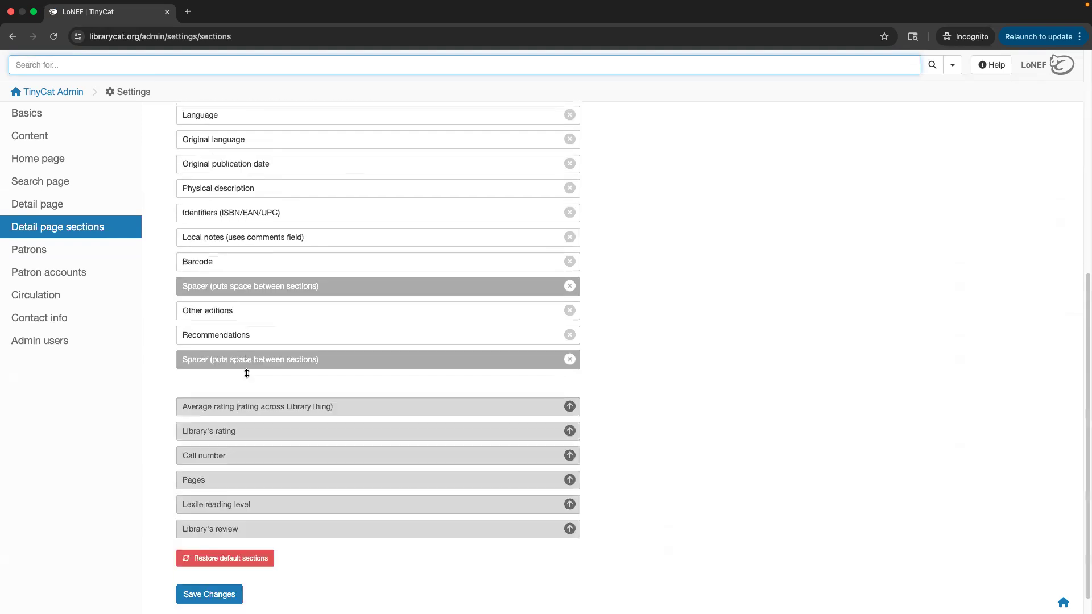
left_click(569, 506)
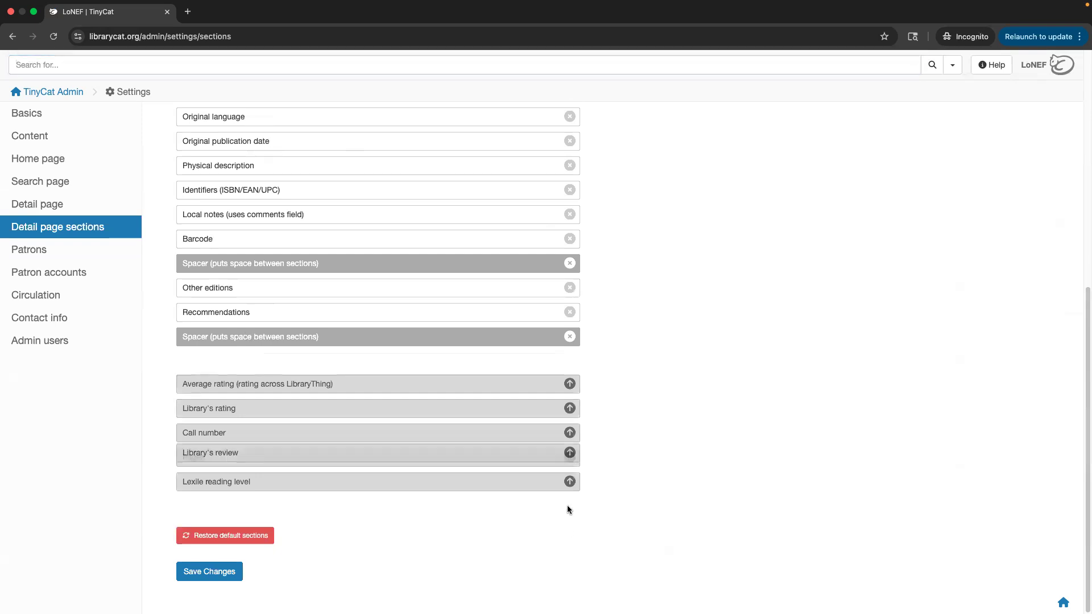
scroll(281, 377, "up", 4)
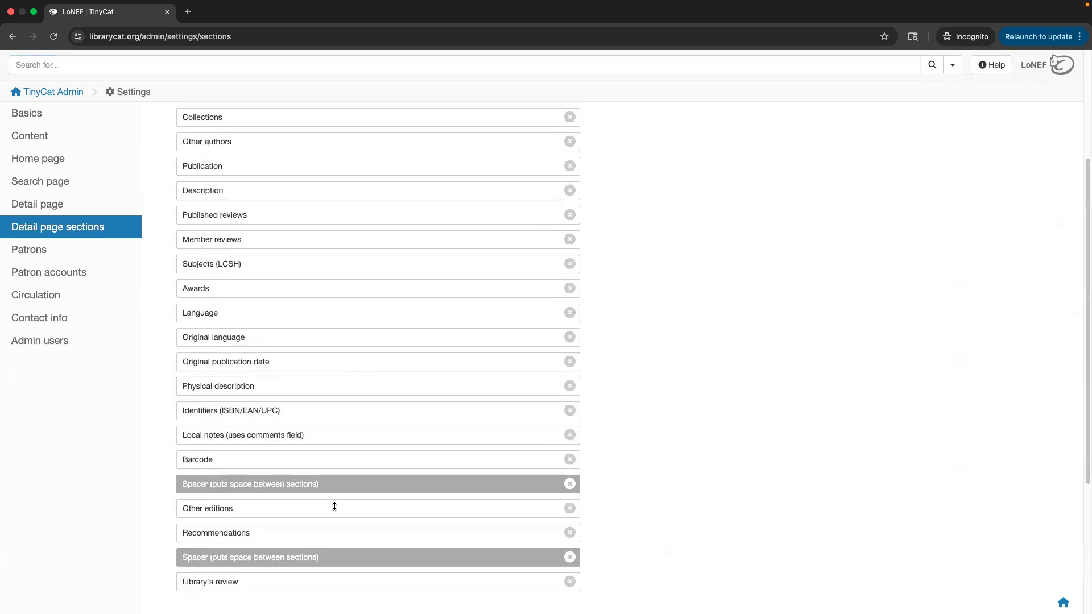
left_click_drag(229, 578, 270, 207)
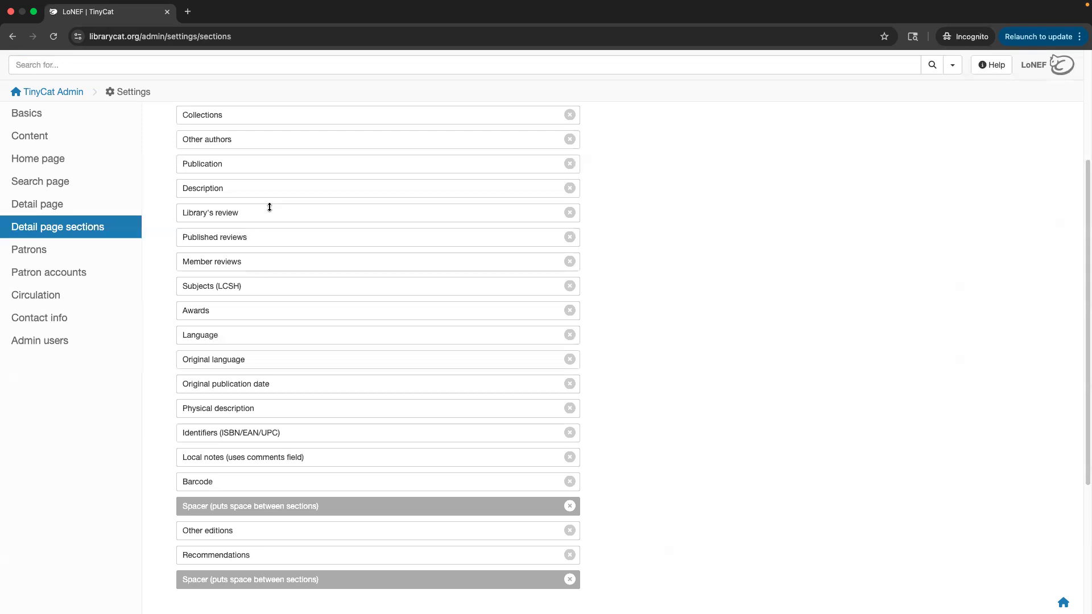
left_click(570, 213)
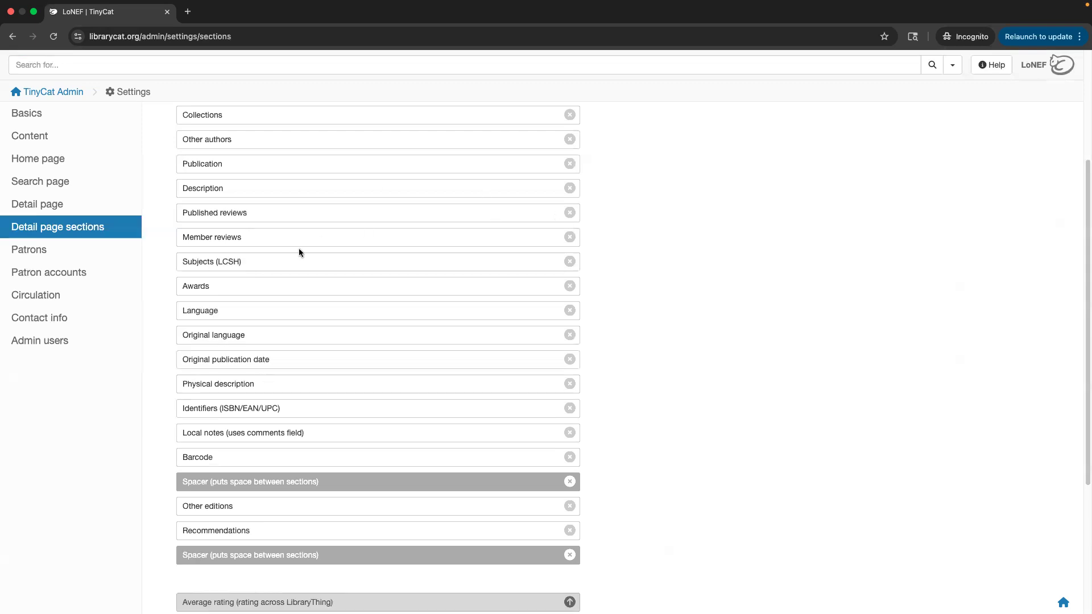
left_click(91, 255)
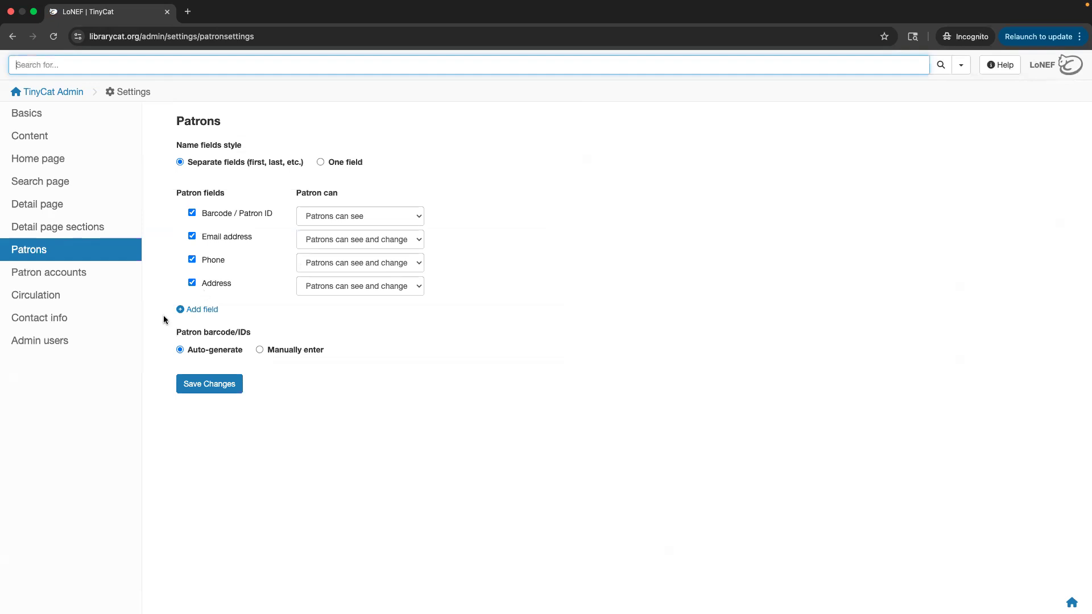
Check the Patron accounts settings, then move on to the Circulation settings.
left_click(89, 279)
left_click(80, 295)
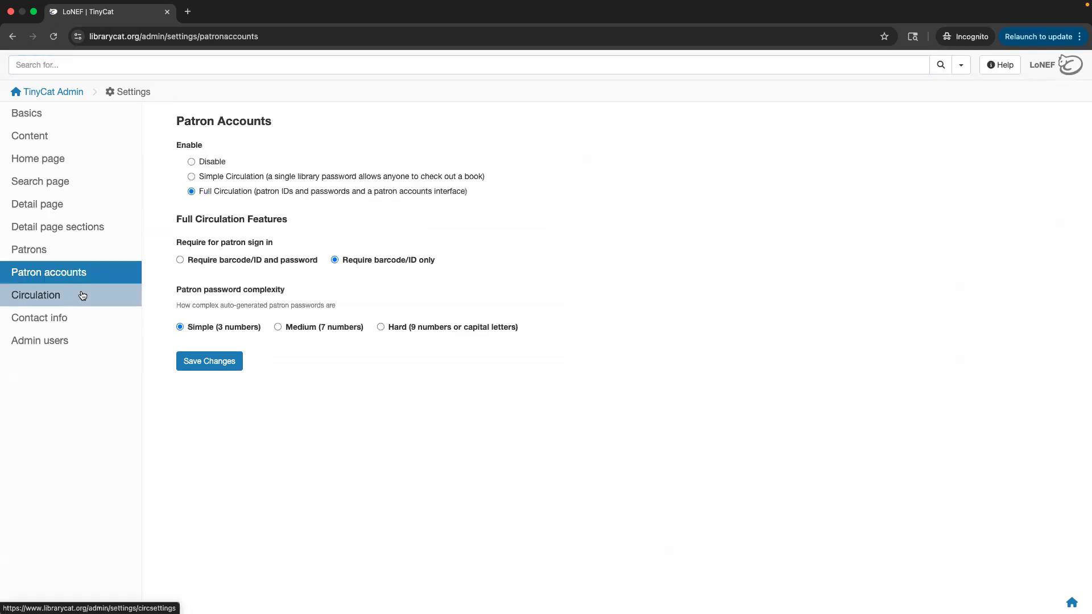
left_click(76, 322)
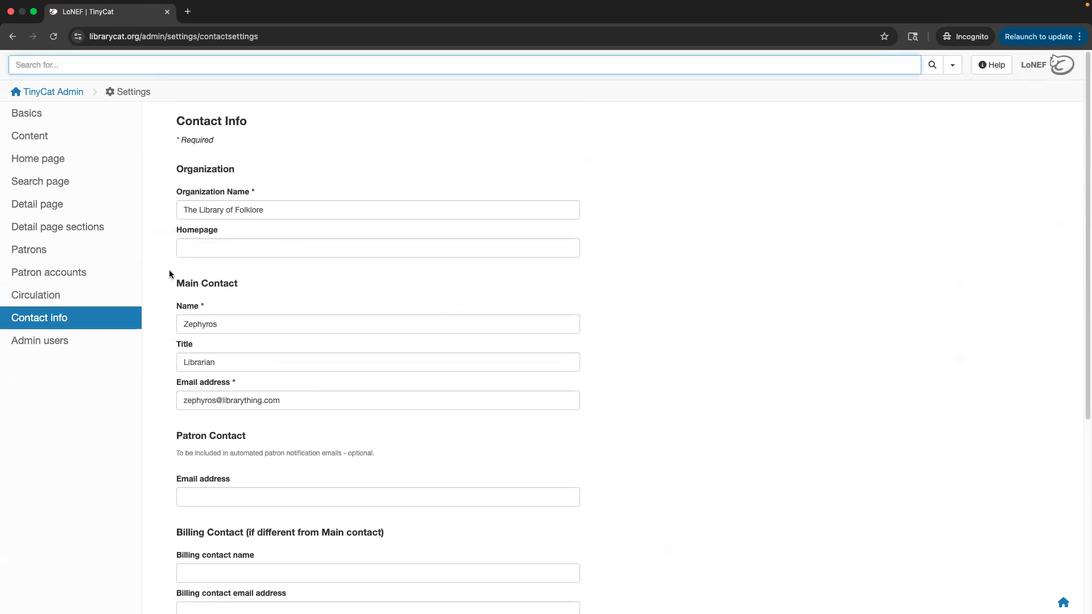
scroll(217, 195, "down", 1)
scroll(217, 195, "down", 2)
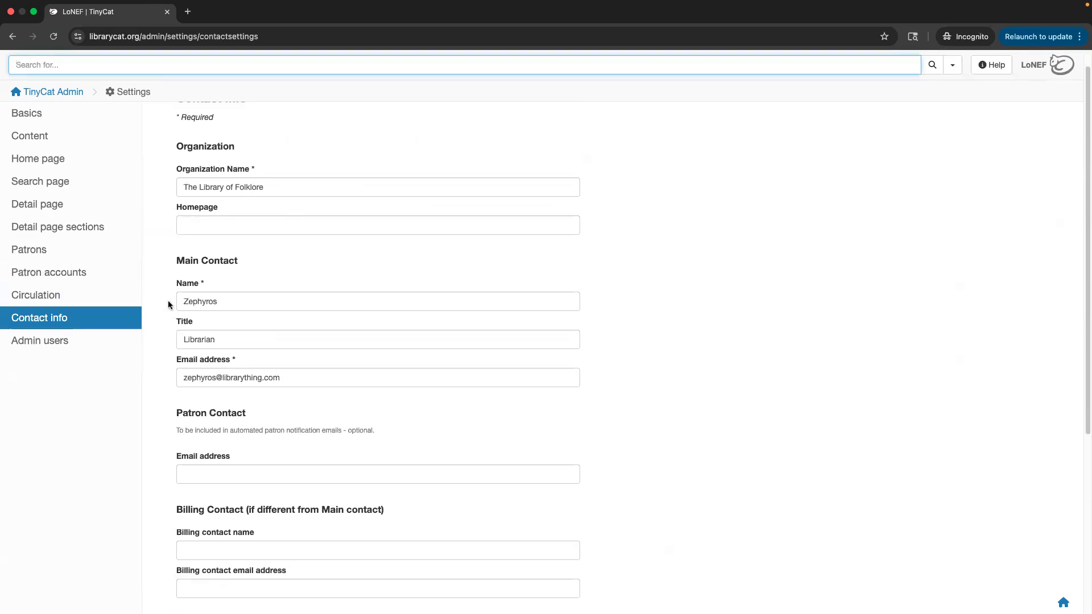
left_click_drag(174, 259, 250, 261)
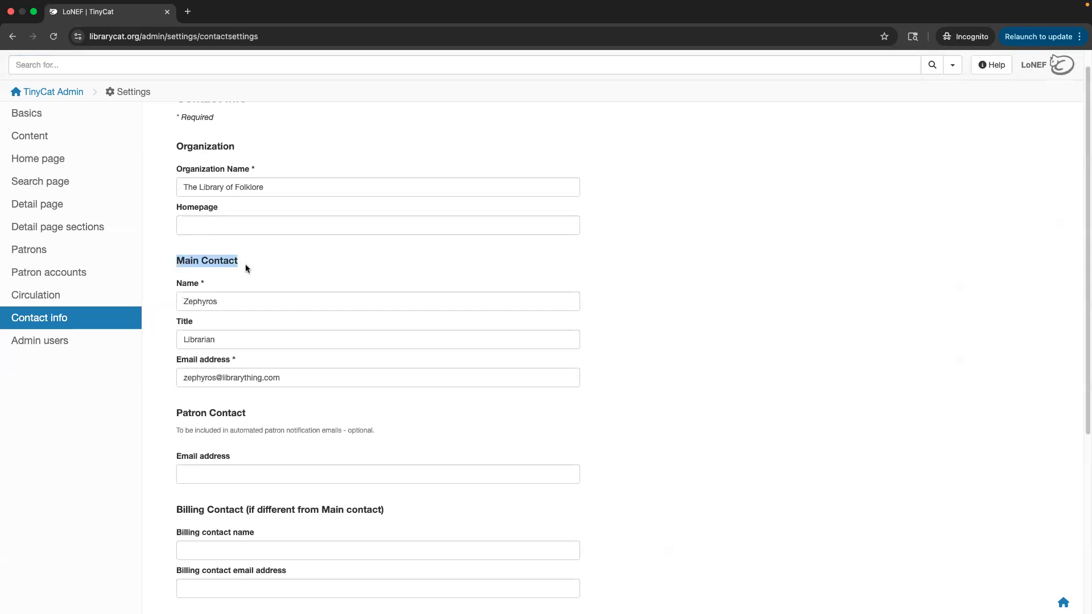
left_click(245, 264)
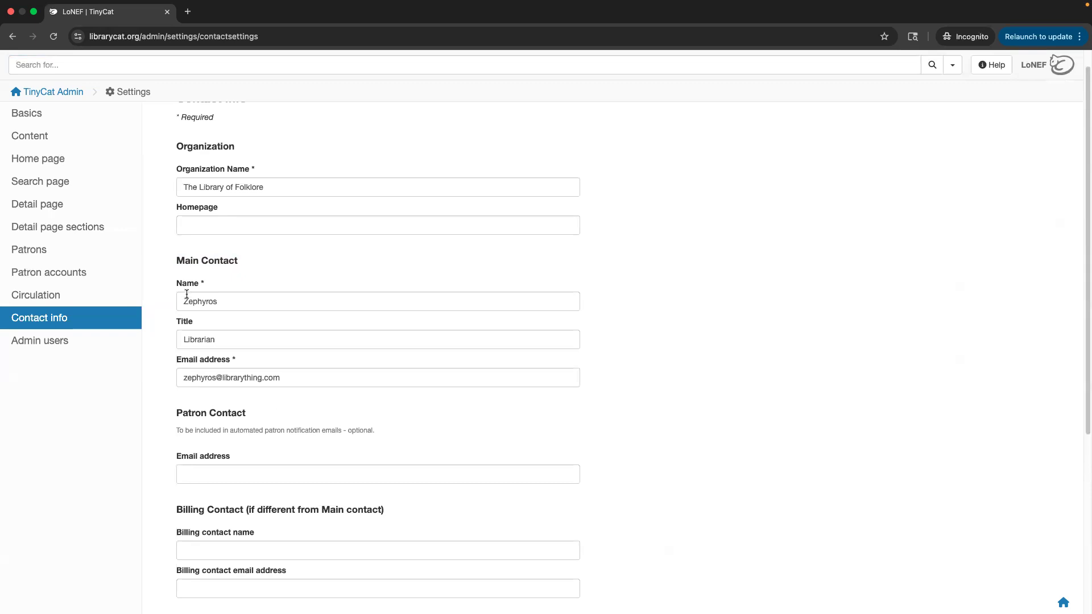
double_click(181, 261)
left_click(302, 379)
left_click_drag(303, 379, 177, 376)
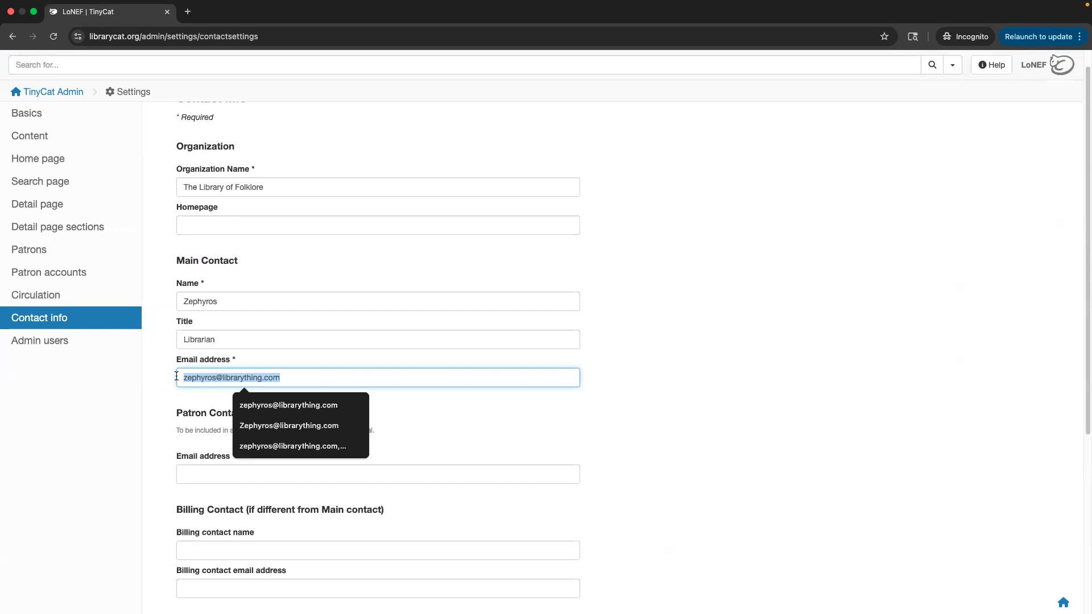
left_click(237, 271)
scroll(179, 334, "down", 3)
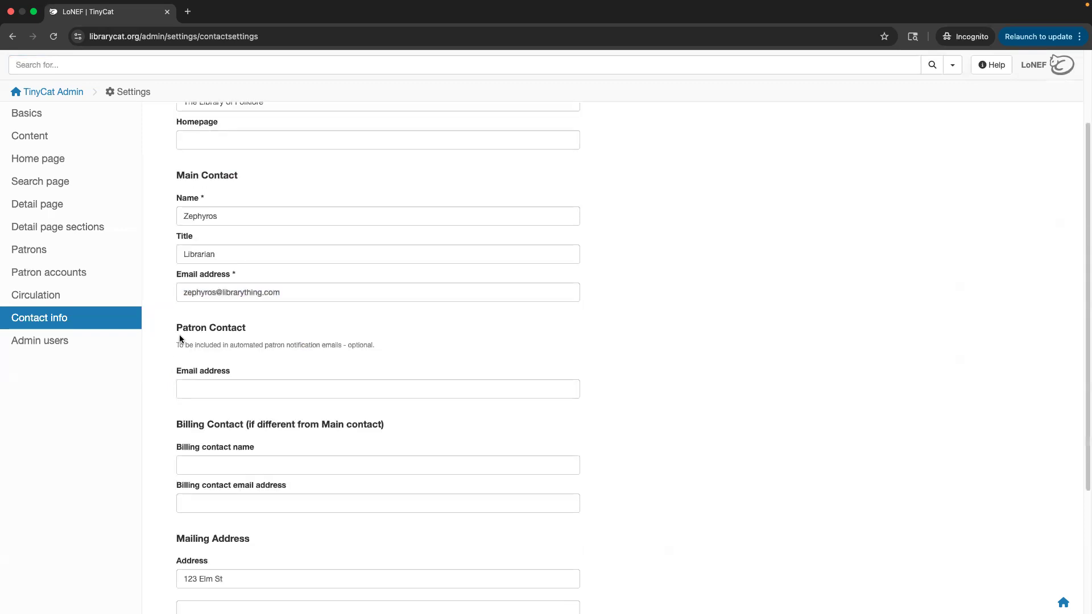
scroll(179, 321, "down", 3)
left_click_drag(173, 232, 271, 231)
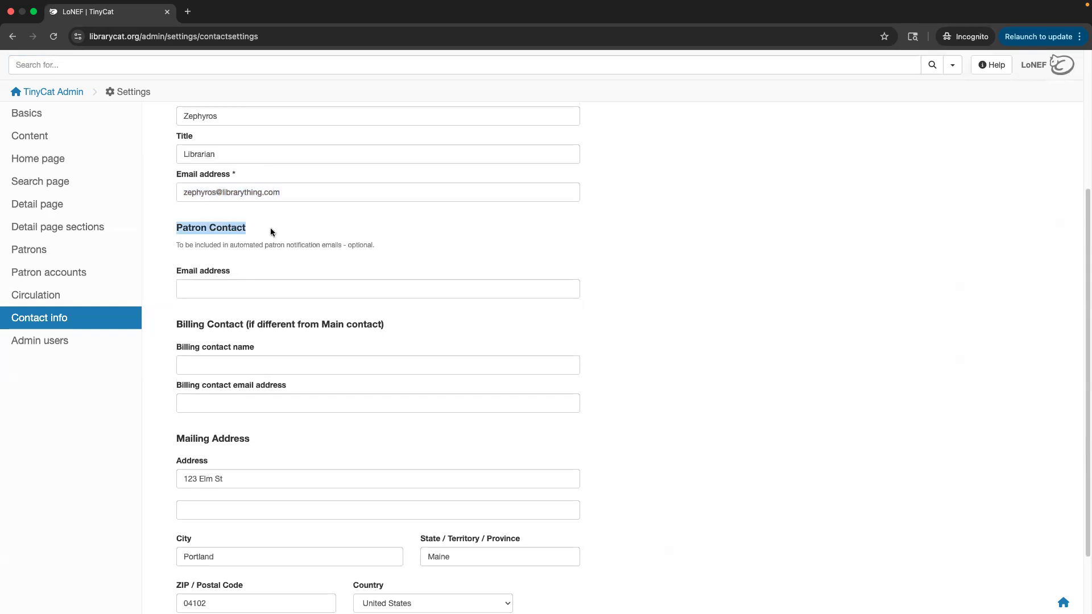
left_click(91, 299)
scroll(354, 392, "down", 10)
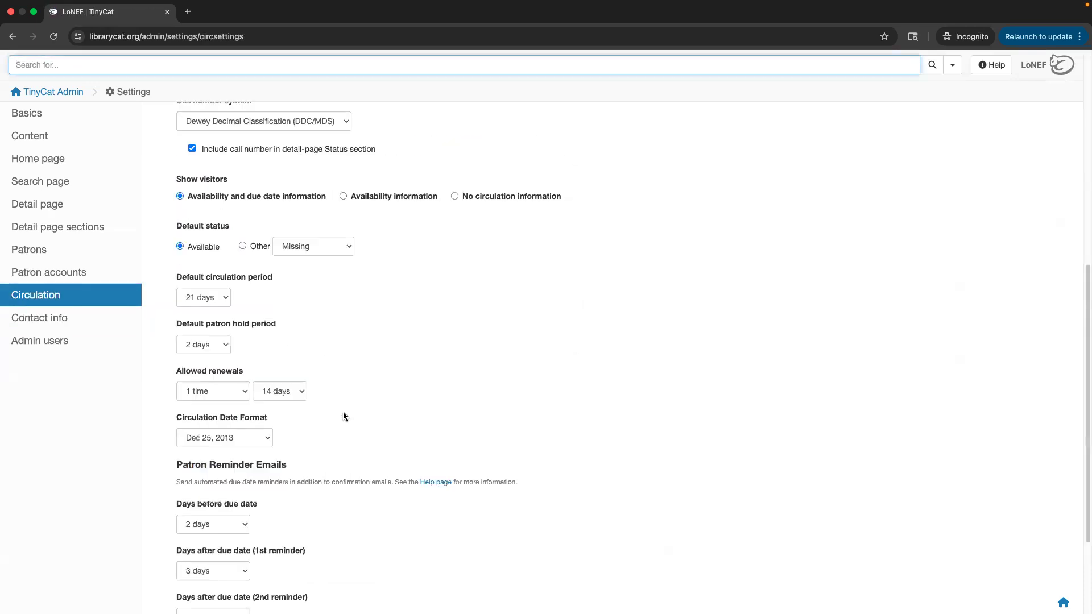
left_click(75, 322)
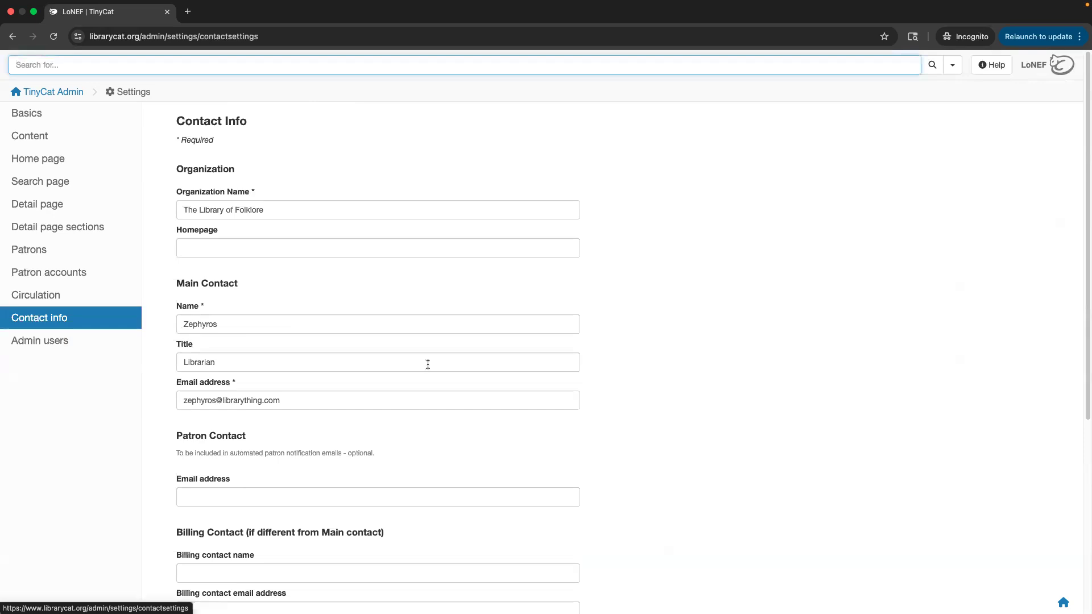
scroll(398, 360, "down", 3)
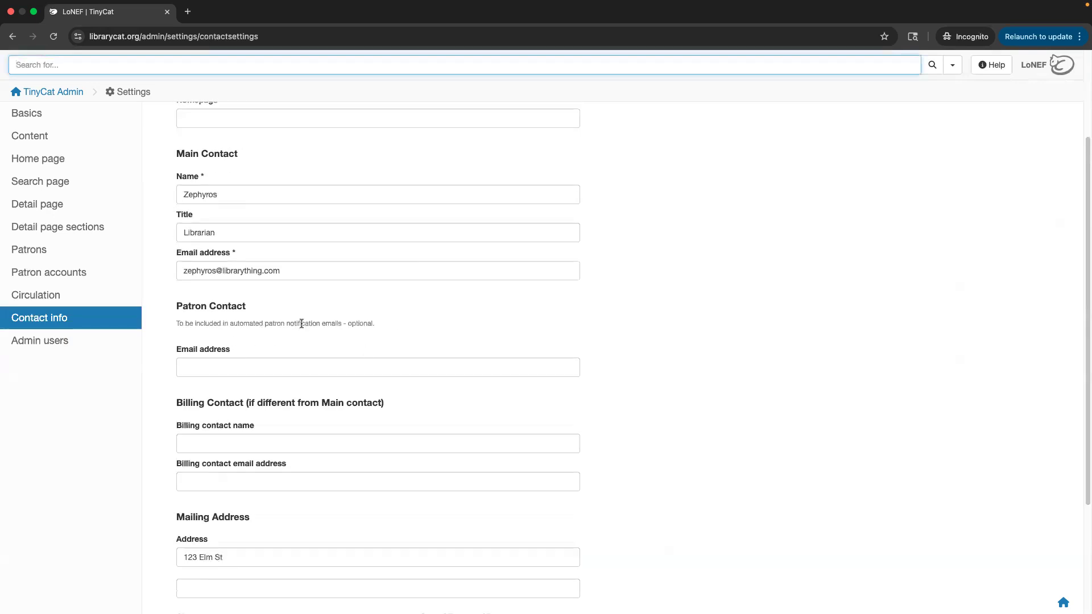
left_click(277, 364)
left_click_drag(168, 306, 240, 307)
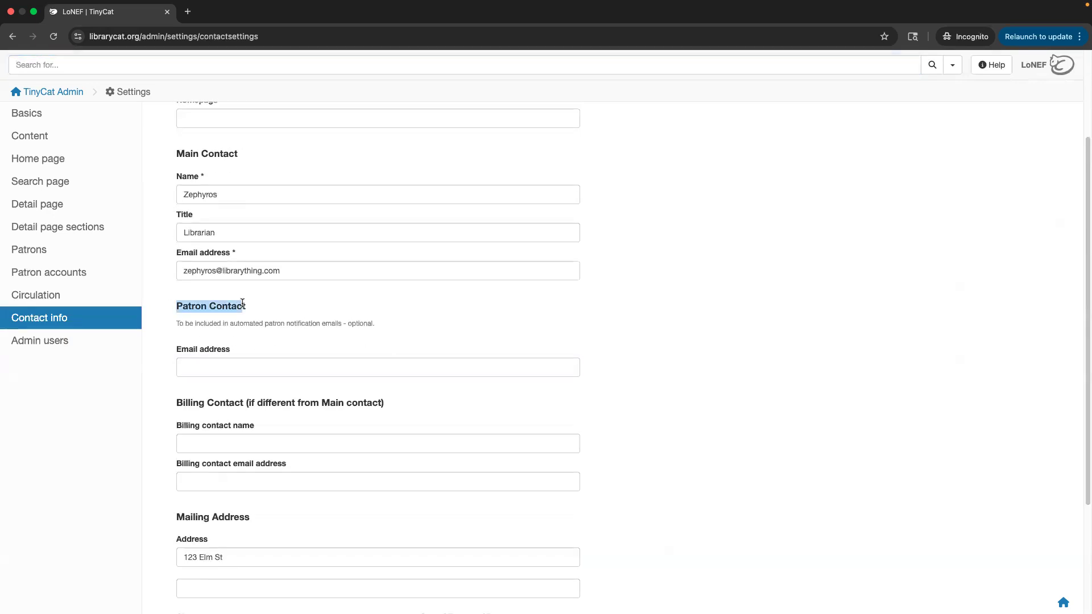
left_click(243, 332)
left_click_drag(230, 324, 344, 323)
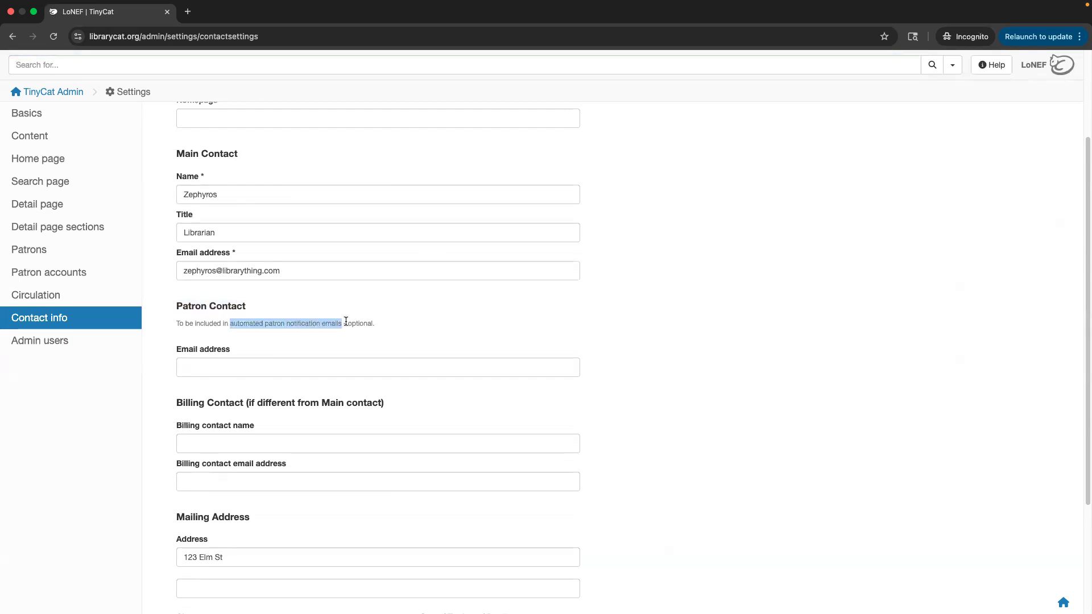
left_click(324, 336)
scroll(315, 327, "down", 1)
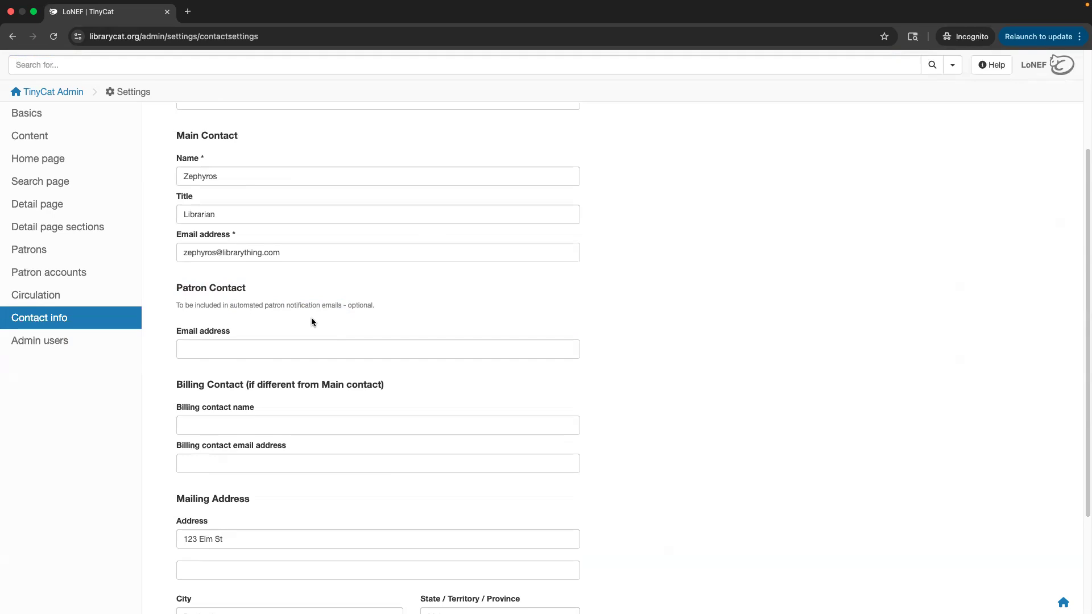
scroll(341, 322, "down", 5)
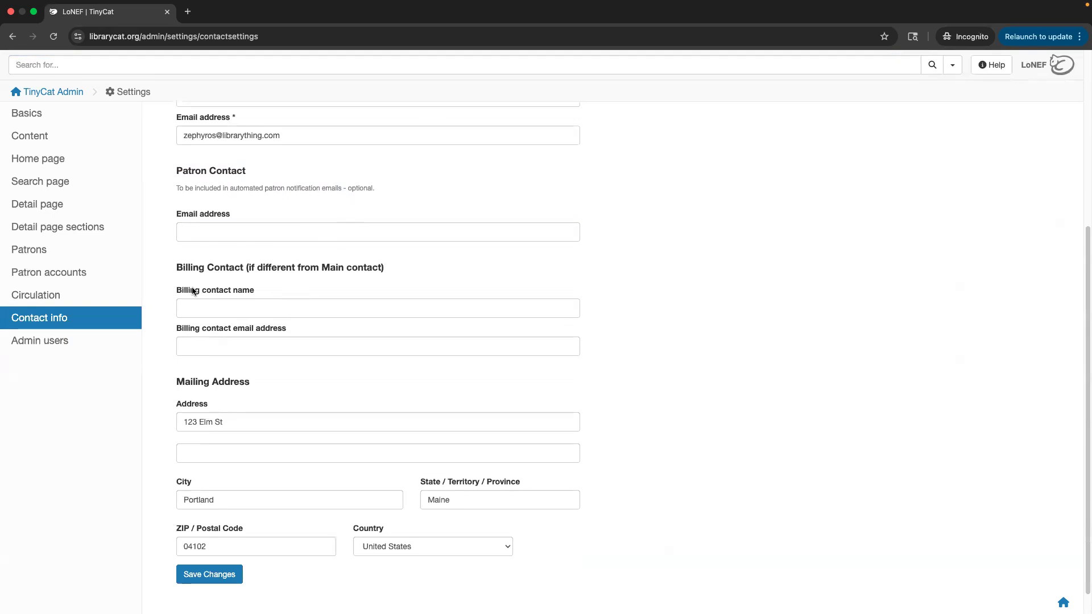
left_click(221, 344)
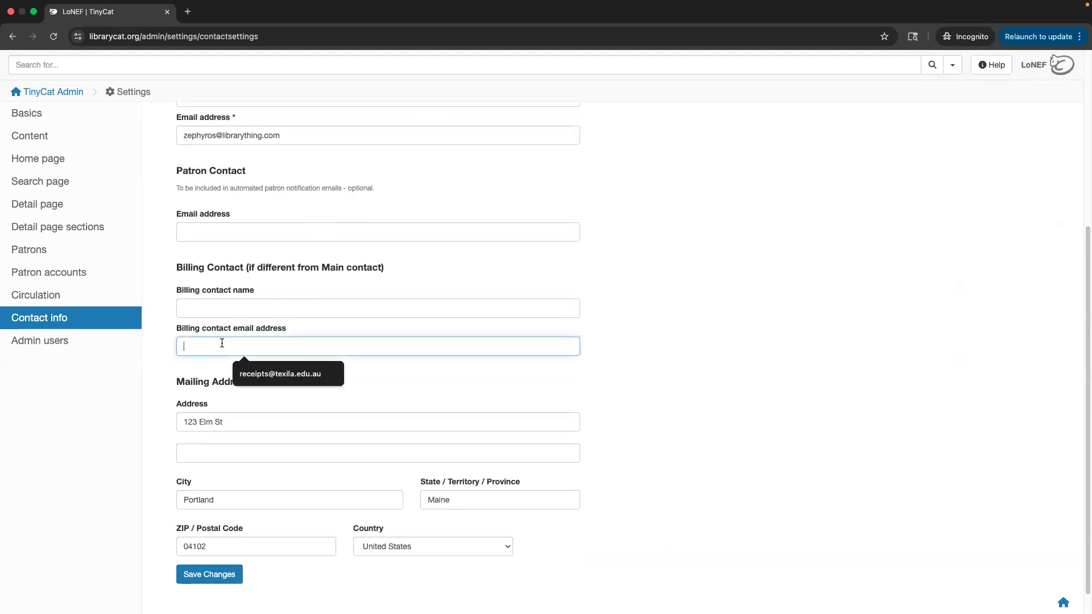
left_click(653, 288)
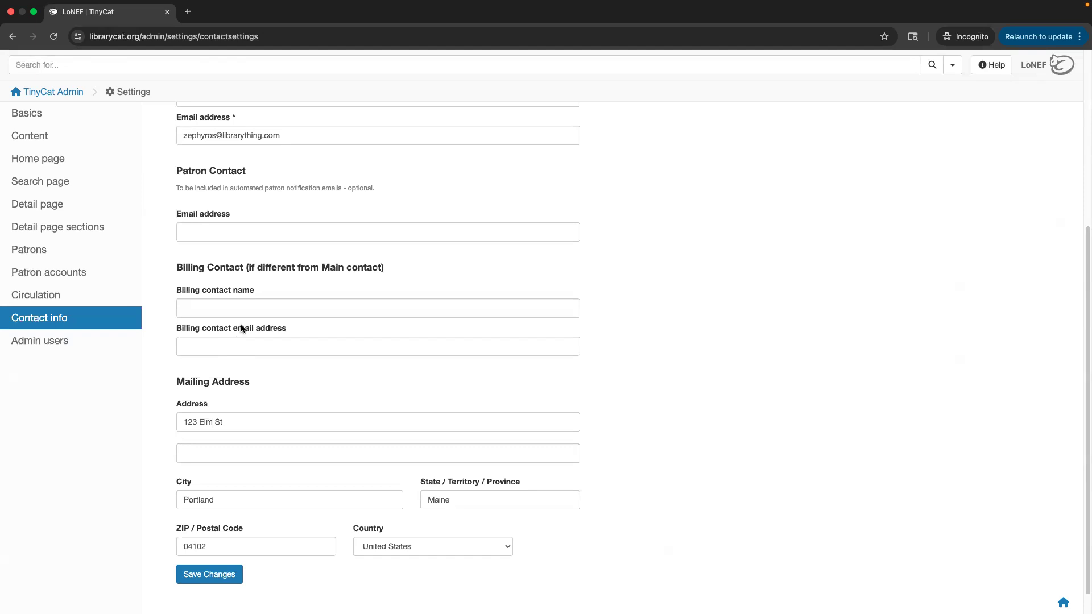
scroll(245, 239, "up", 1)
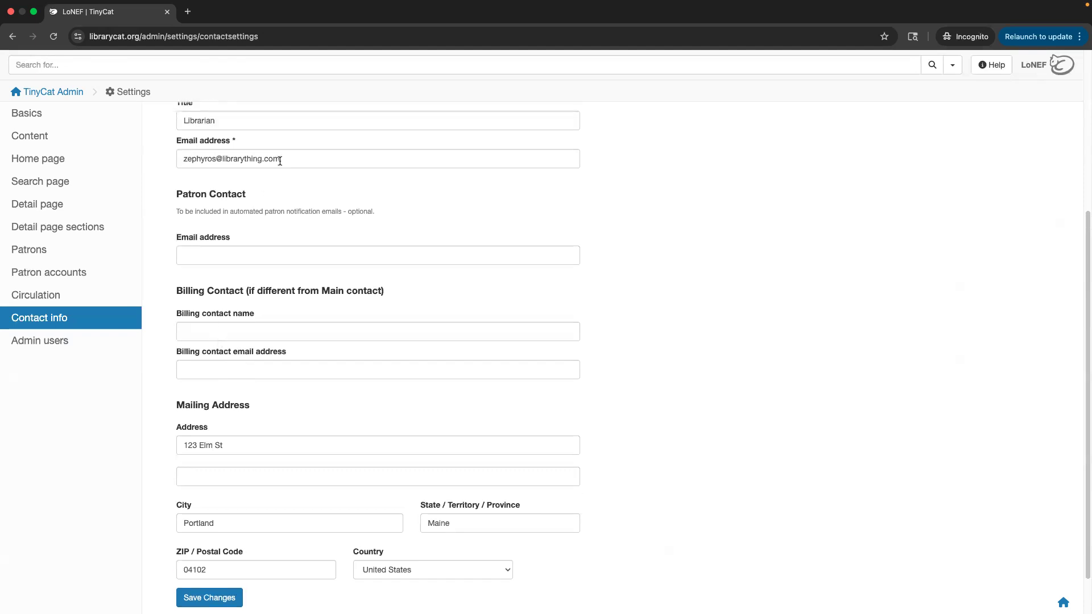
left_click(78, 347)
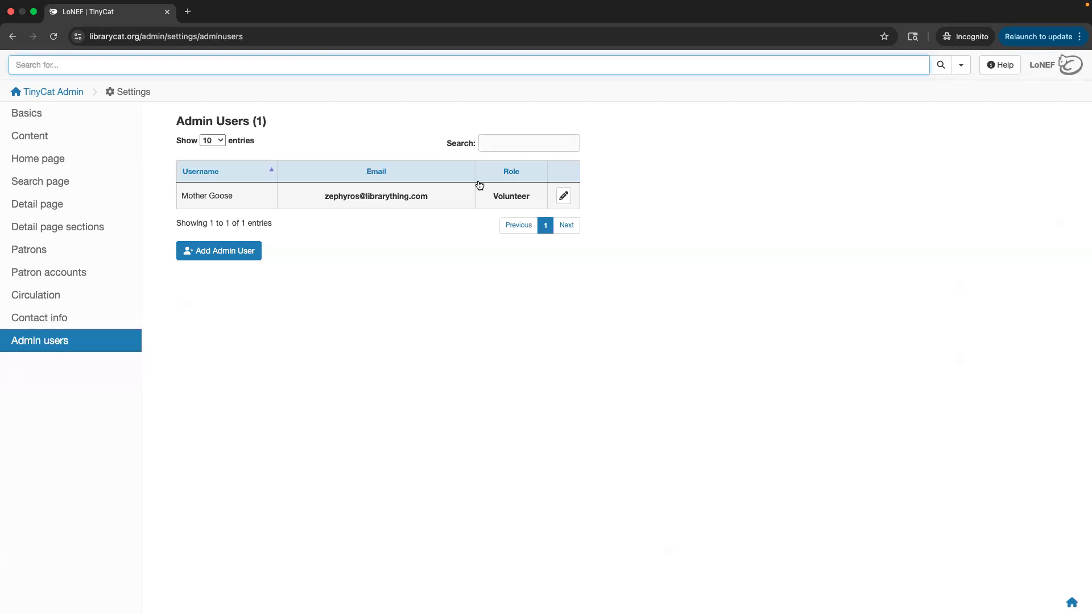
Start a new admin user in the Add Admin User form and read the User Role explanation.
left_click(234, 253)
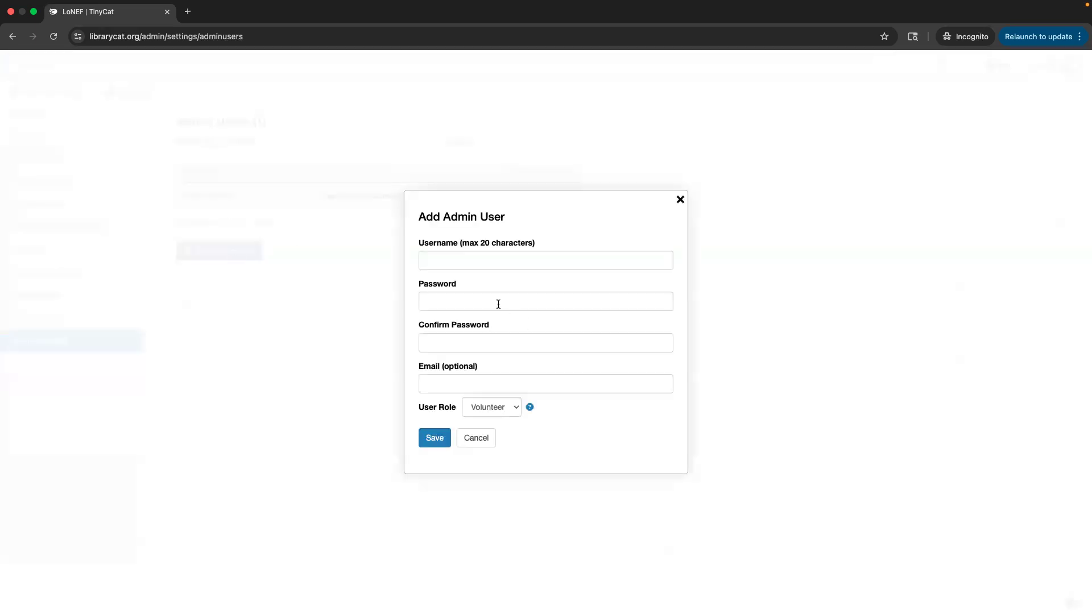
left_click(463, 263)
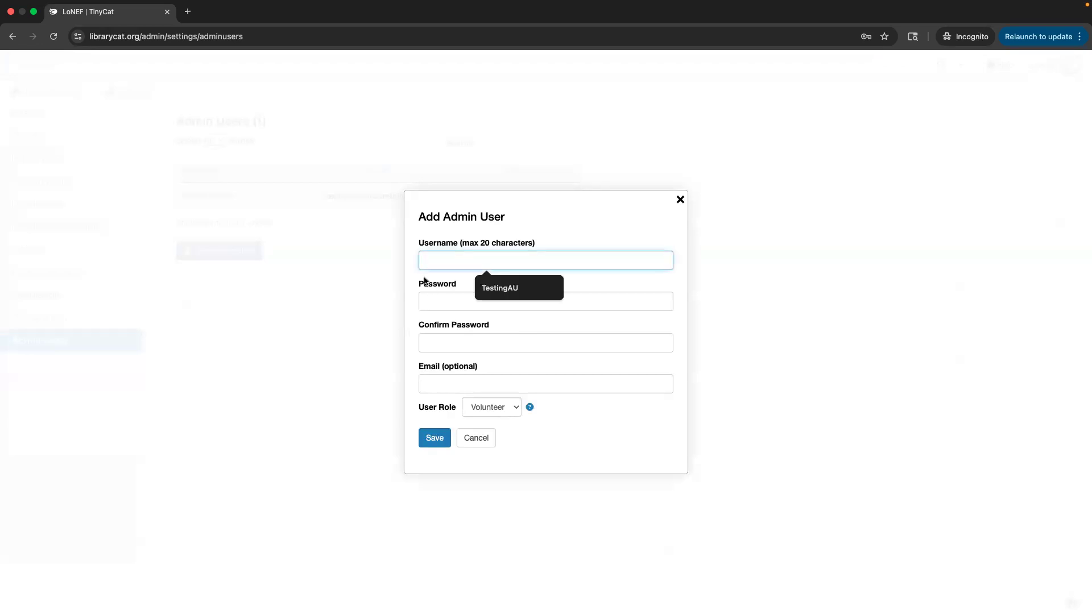
left_click(414, 334)
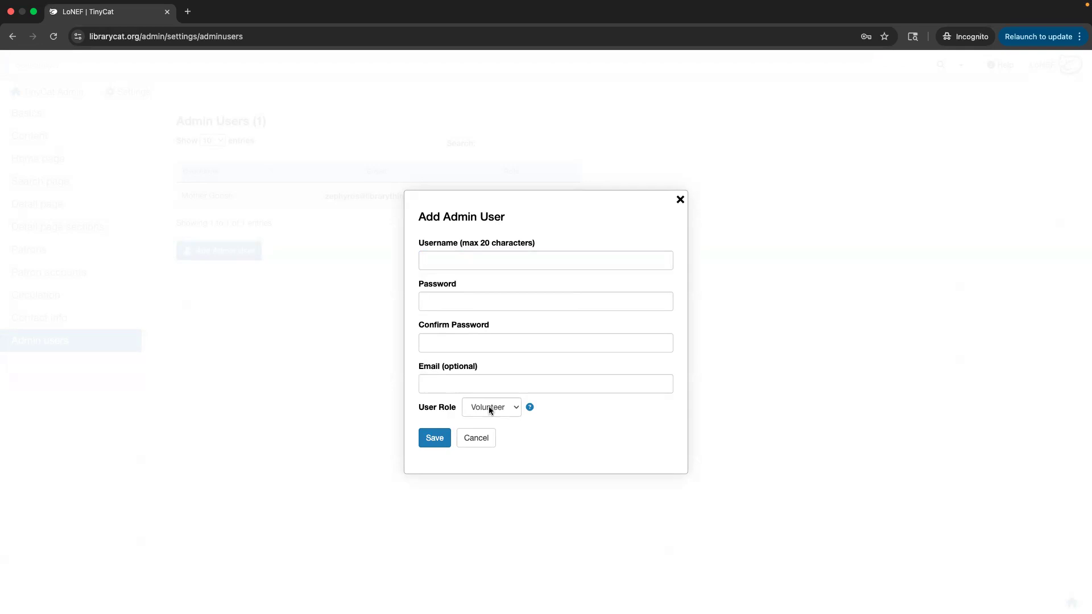
left_click(529, 407)
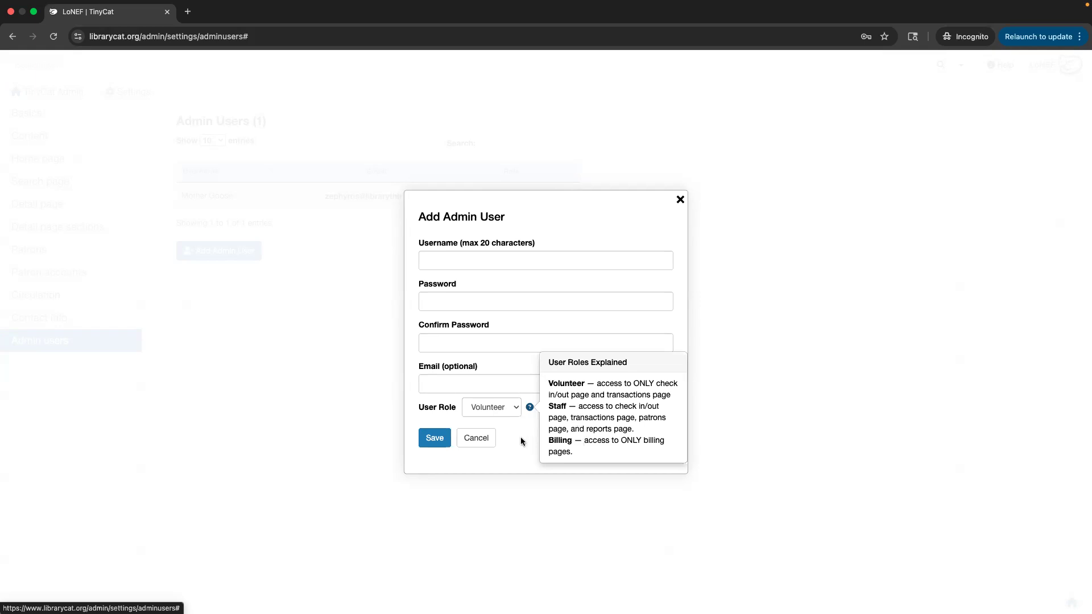
left_click(551, 240)
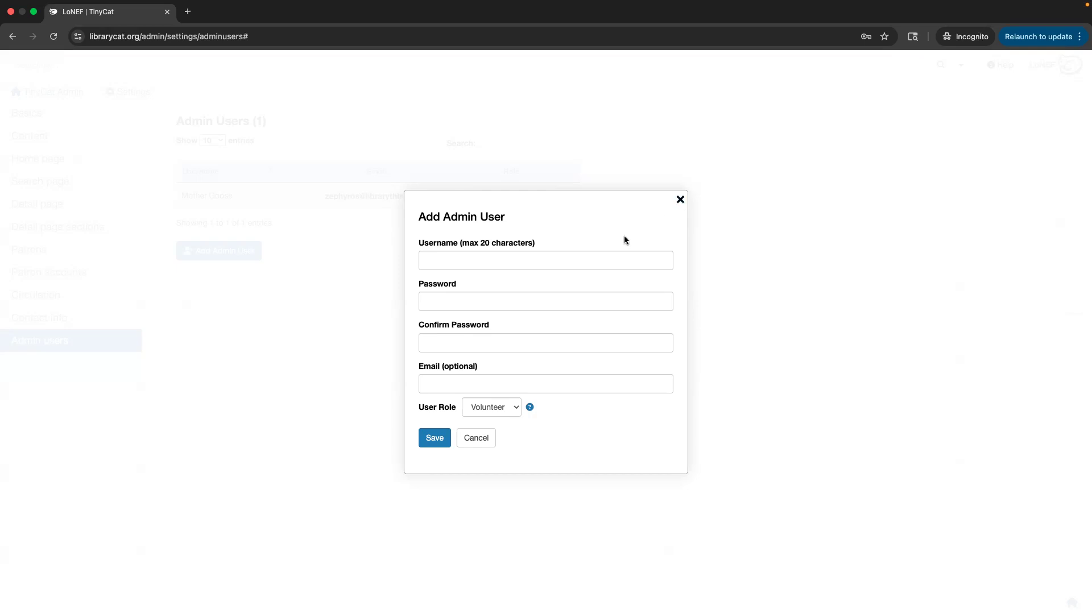
key("ctrl+Left")
left_click(1073, 602)
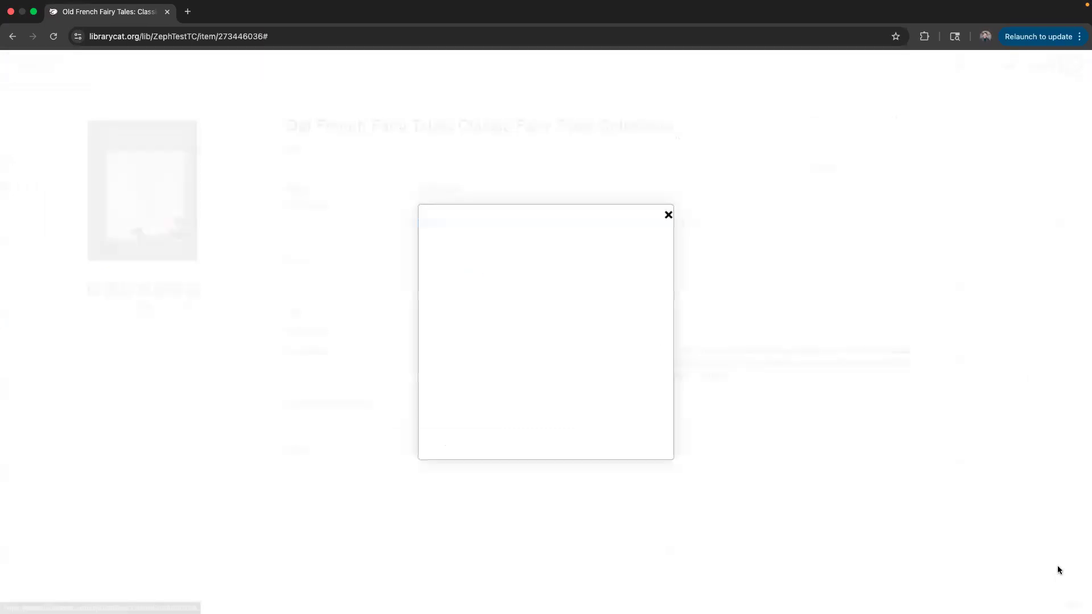
left_click(538, 254)
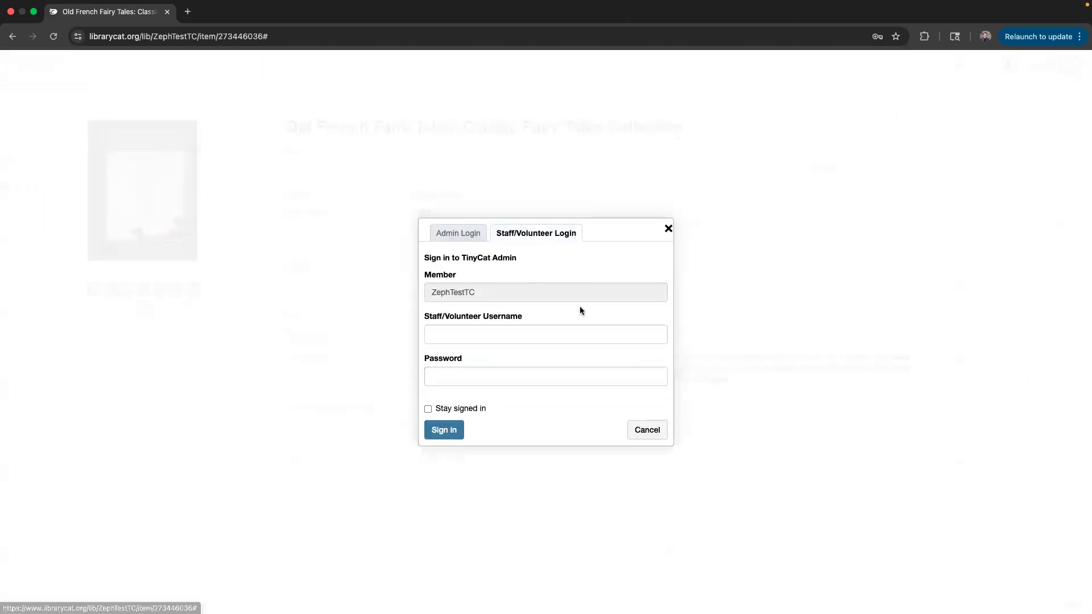
left_click(460, 234)
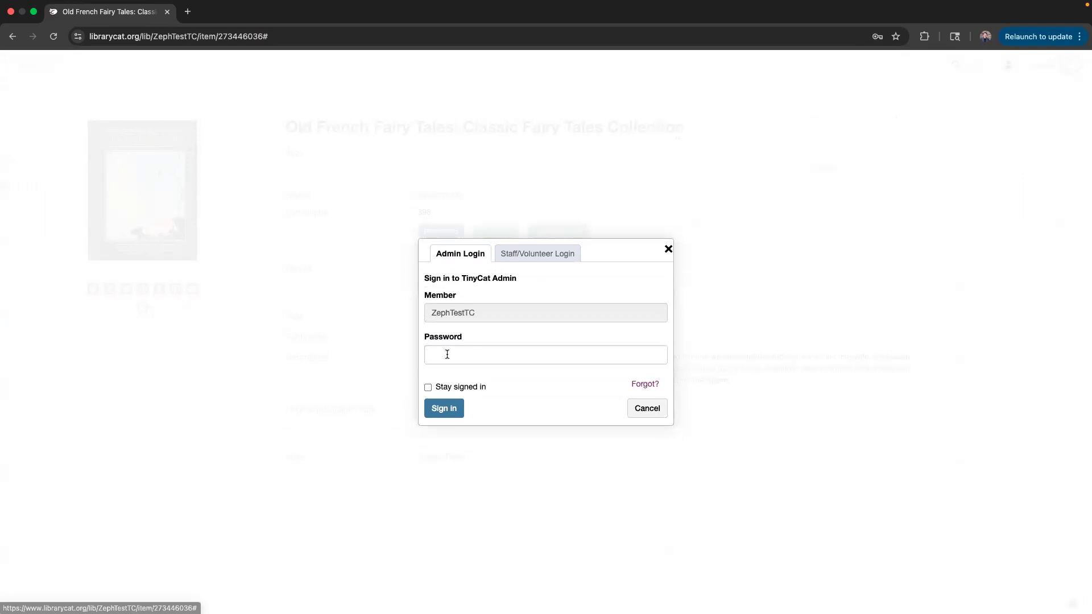
left_click(442, 354)
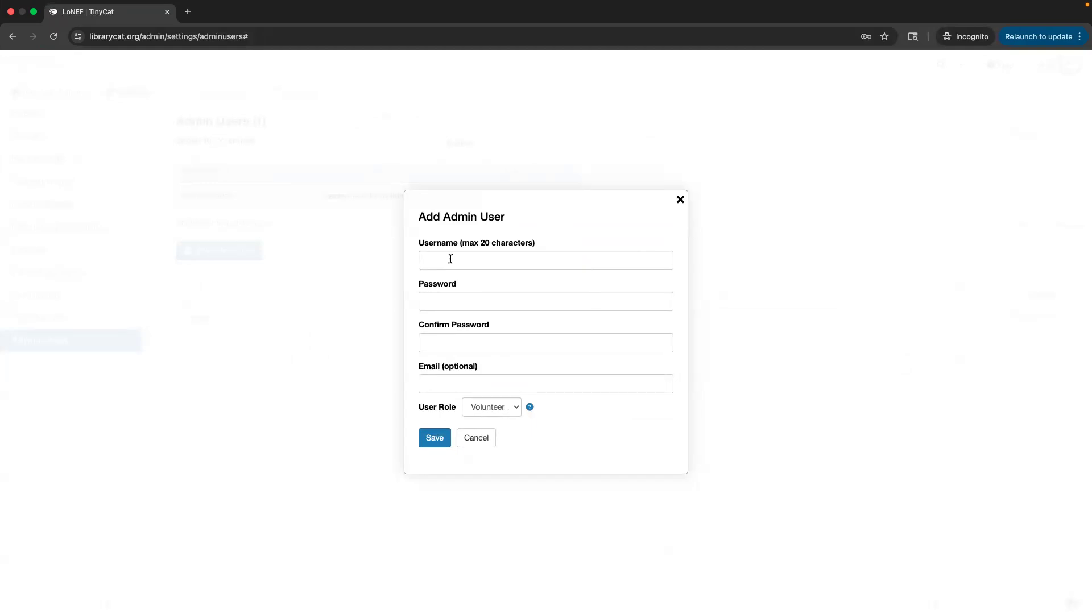
Reopen the Add Admin User form and enter 'Volunteer' as the username.
key("Escape")
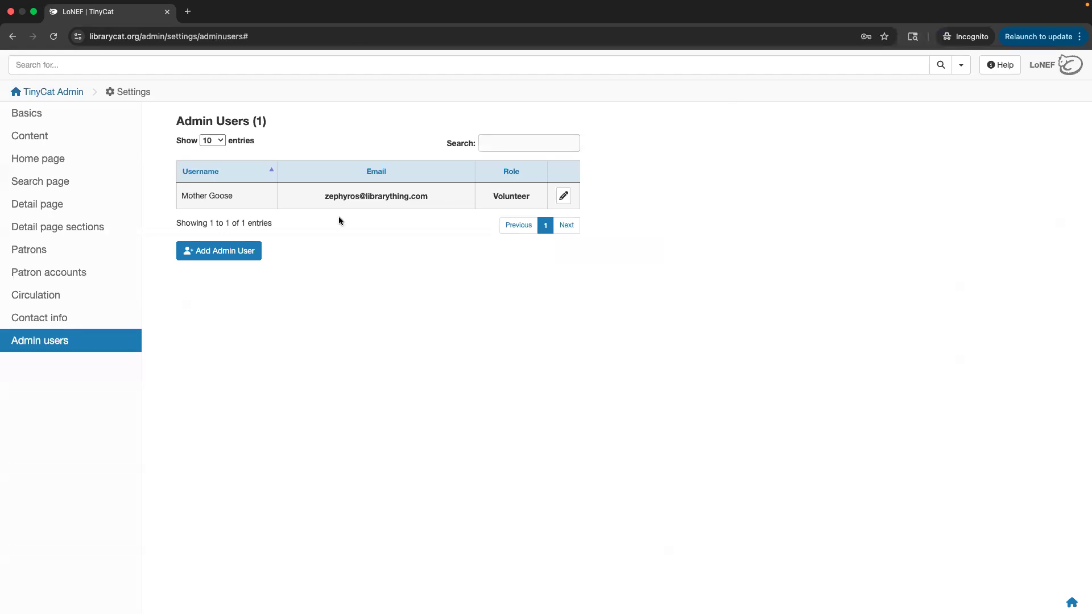
left_click(206, 257)
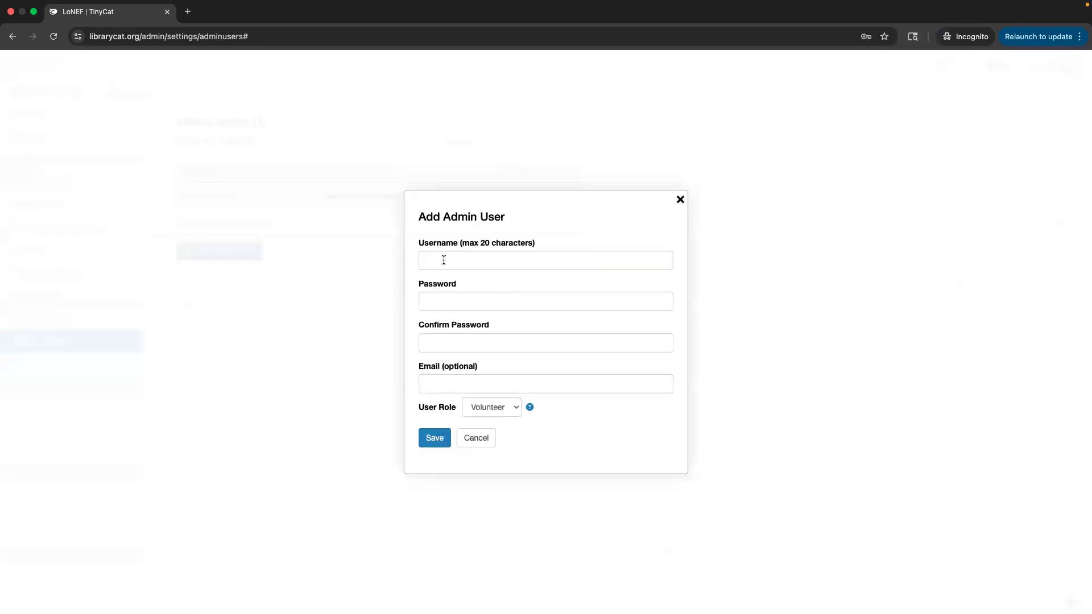
left_click(444, 260)
left_click(446, 294)
left_click(444, 264)
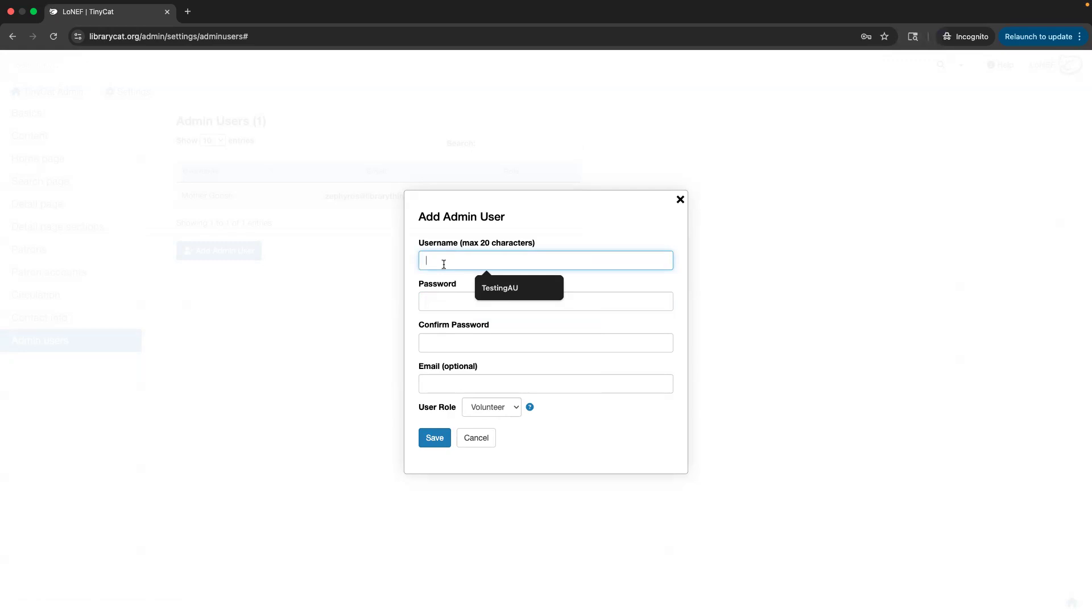
type("Volunteer")
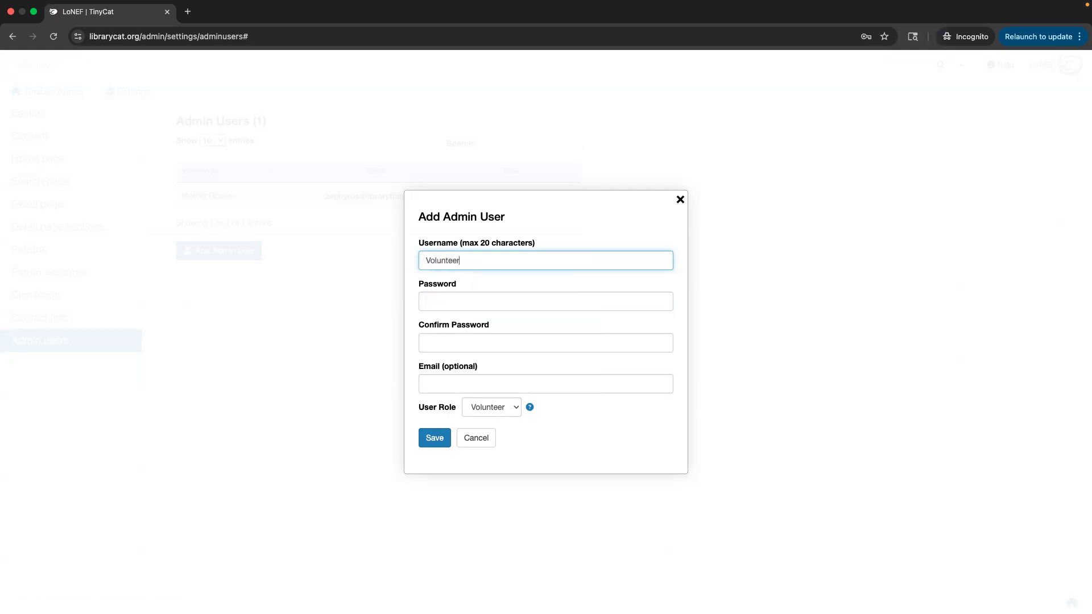
Discard the unsaved admin user form and go back to the TinyCat Admin dashboard.
left_click(455, 302)
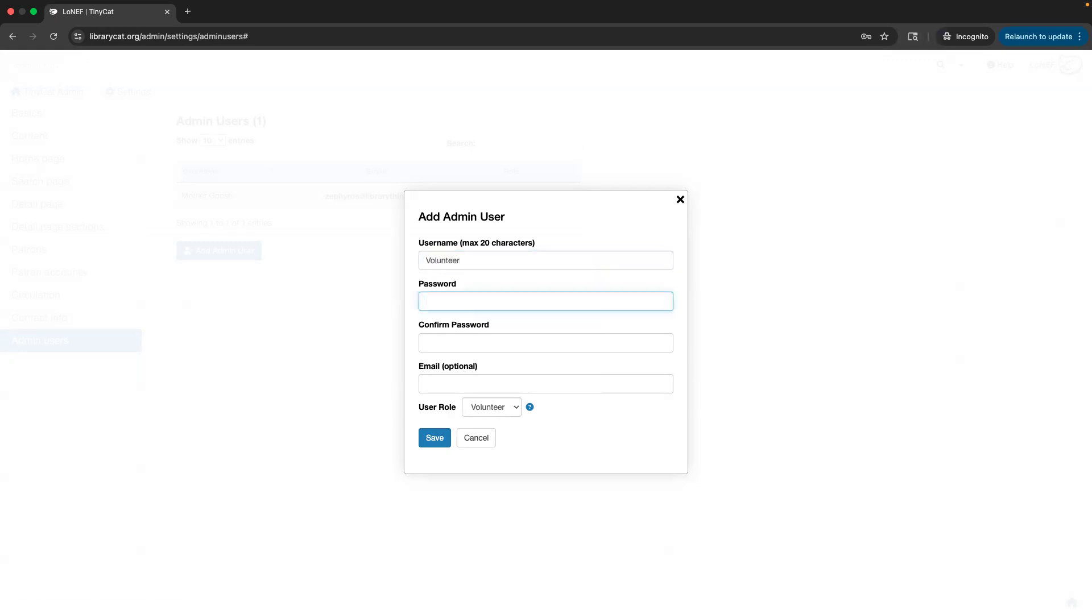
left_click(680, 200)
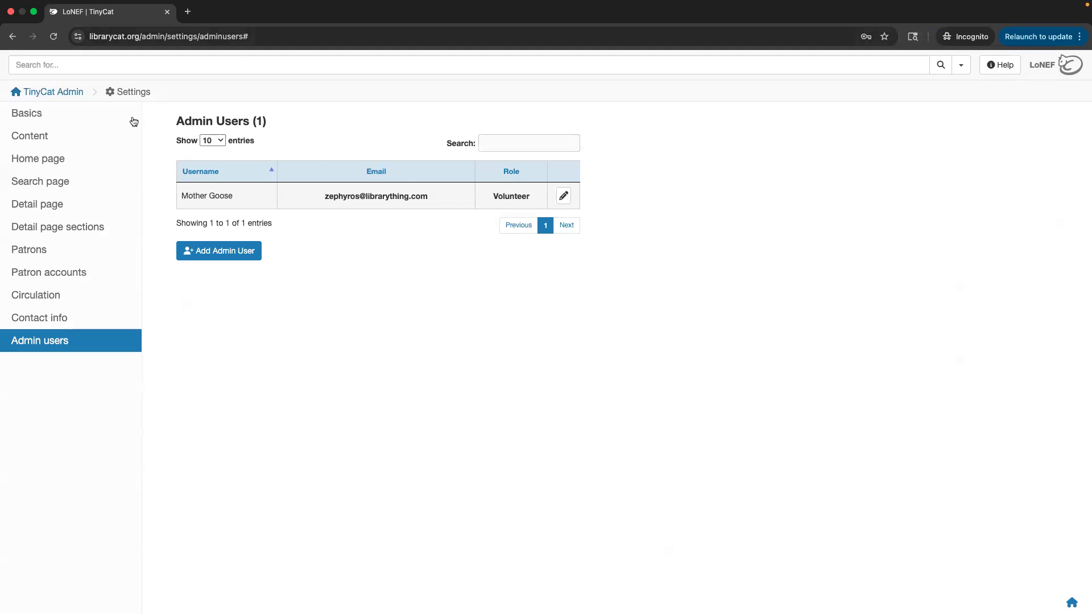
left_click(55, 92)
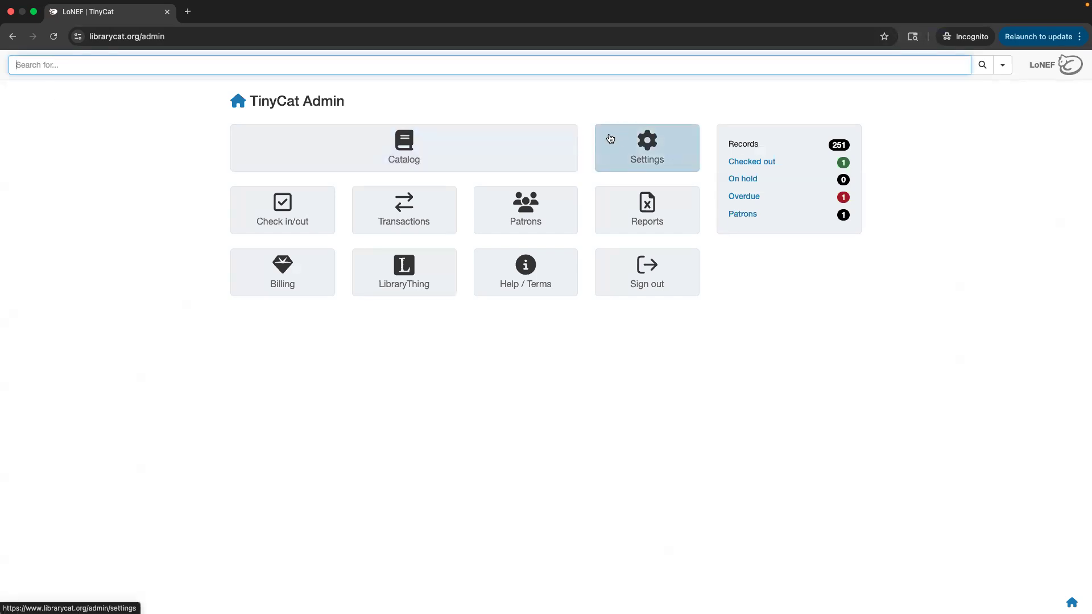
Open the Patrons list and preview the Add patron and Import patrons forms.
left_click(515, 211)
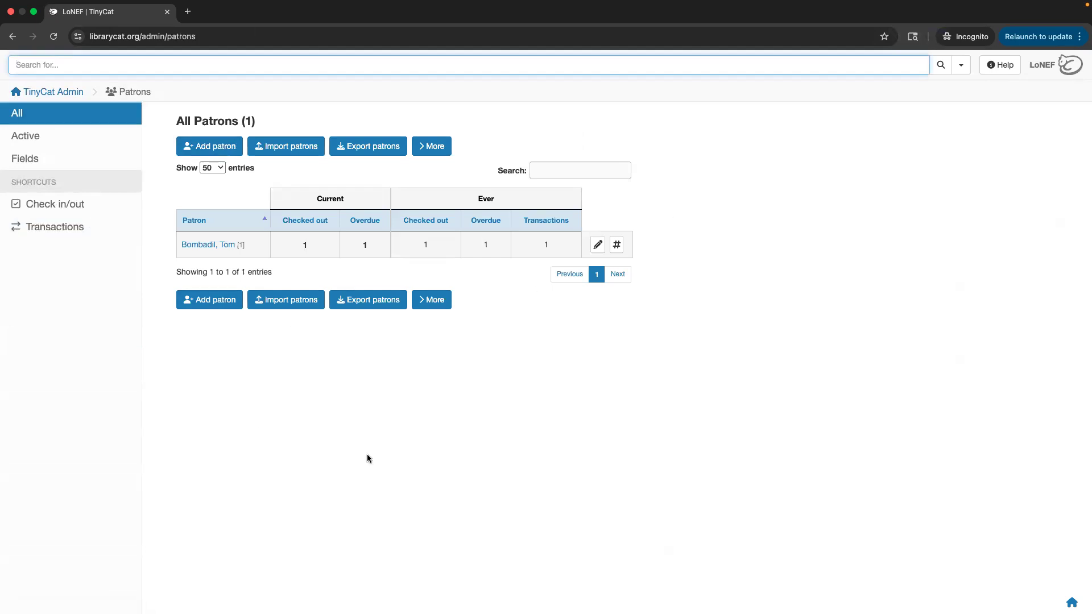
left_click(214, 149)
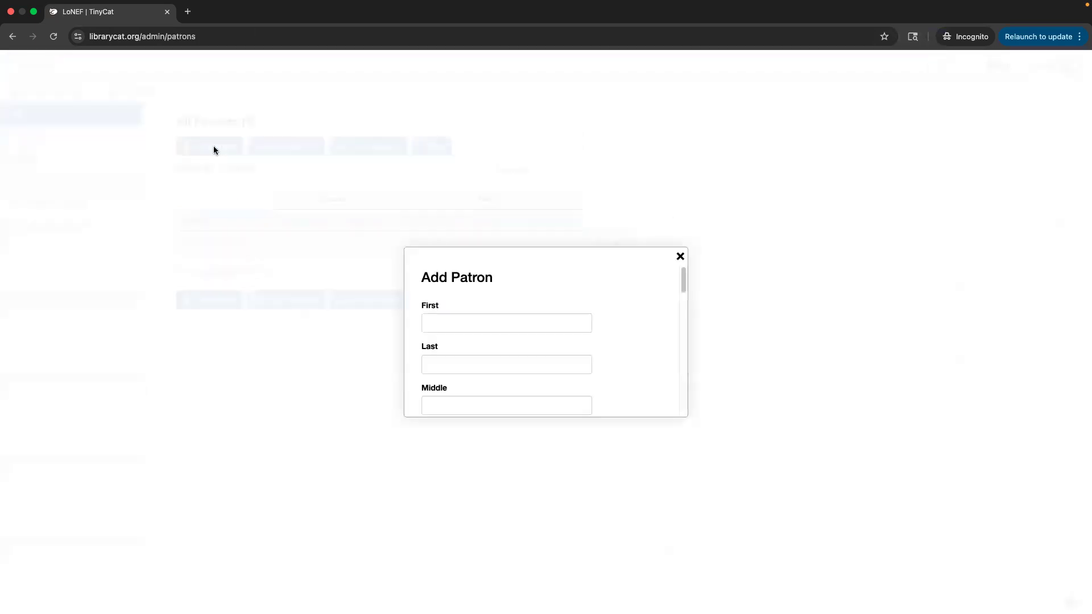
scroll(418, 344, "down", 10)
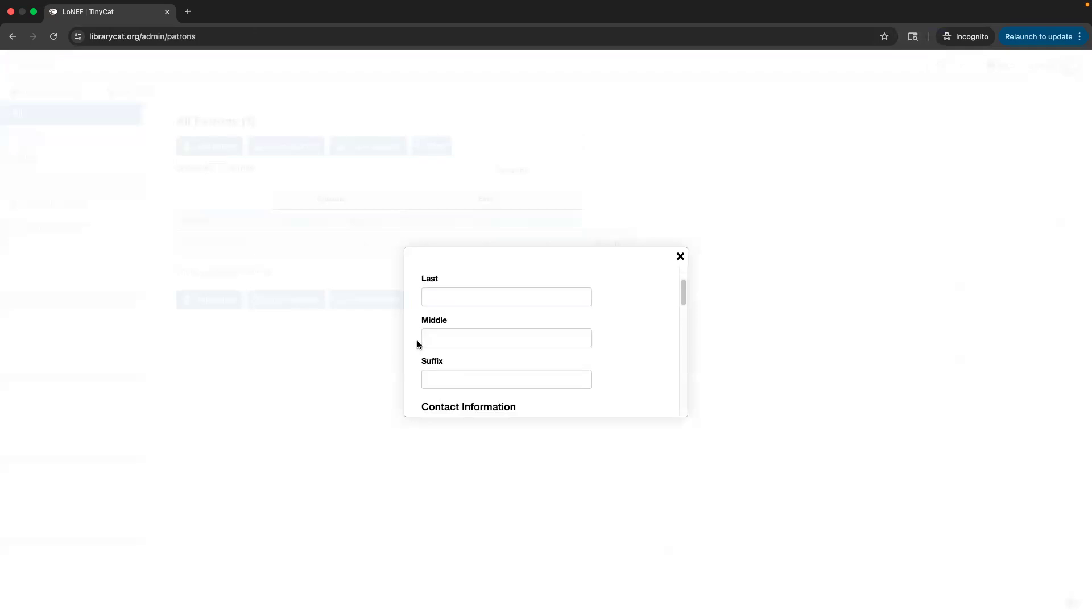
scroll(417, 344, "down", 5)
left_click(680, 257)
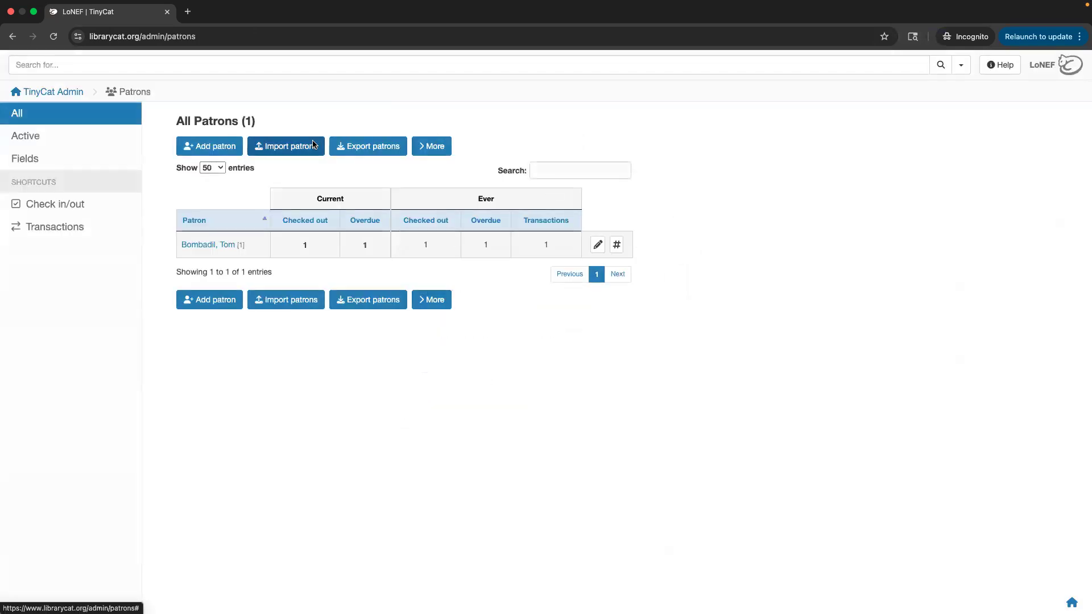
left_click(312, 144)
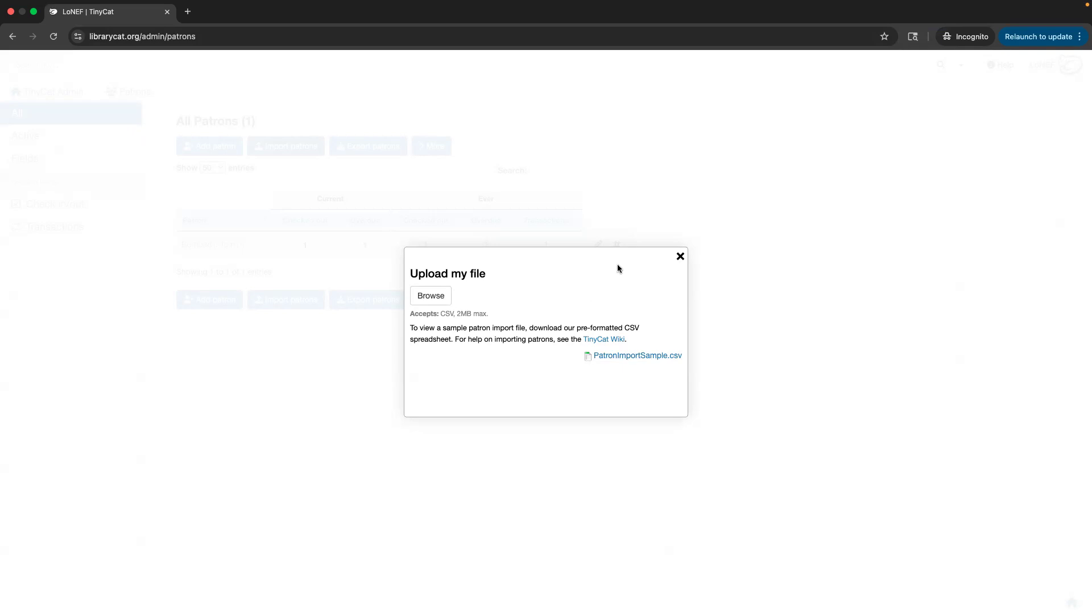
left_click(680, 256)
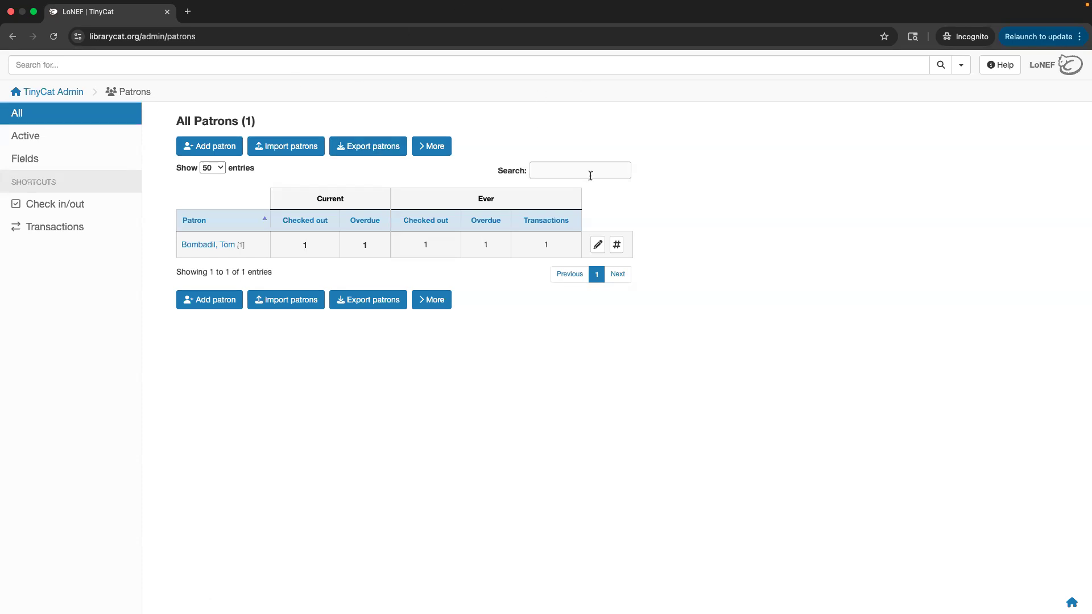
Sort patrons by checked-out count and back by name, then edit the sole patron.
left_click(555, 168)
left_click(305, 224)
left_click(215, 221)
left_click(599, 252)
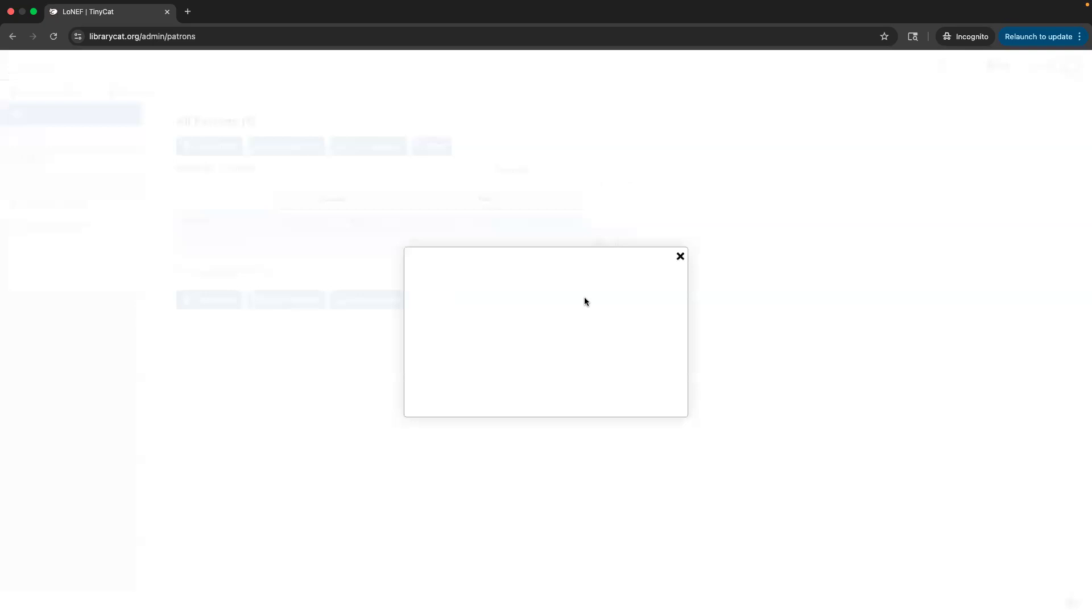
scroll(581, 360, "down", 15)
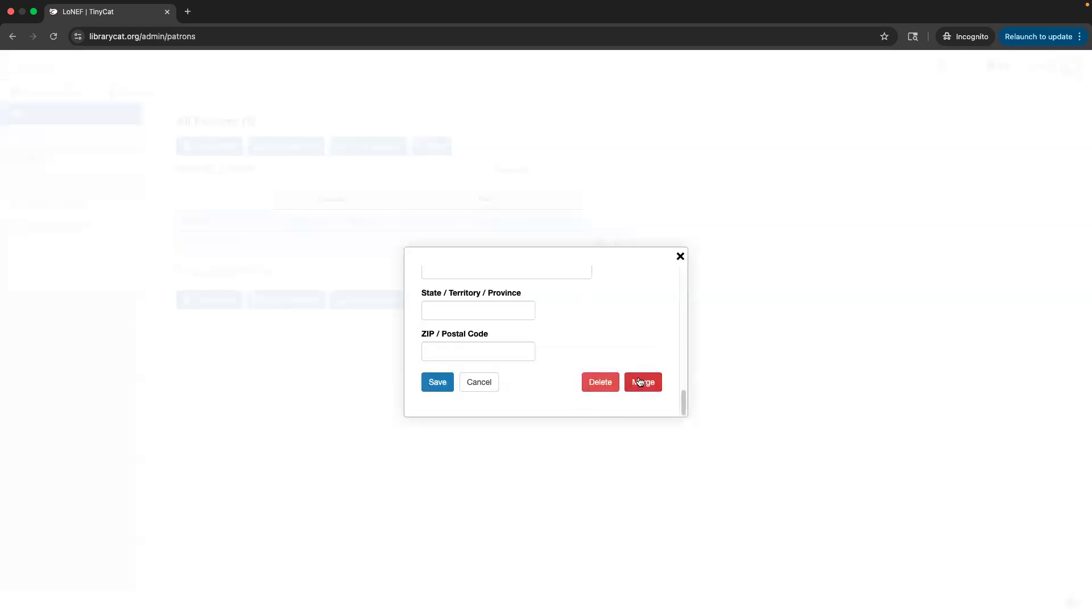
Close the Edit Patron form without changes.
left_click(681, 256)
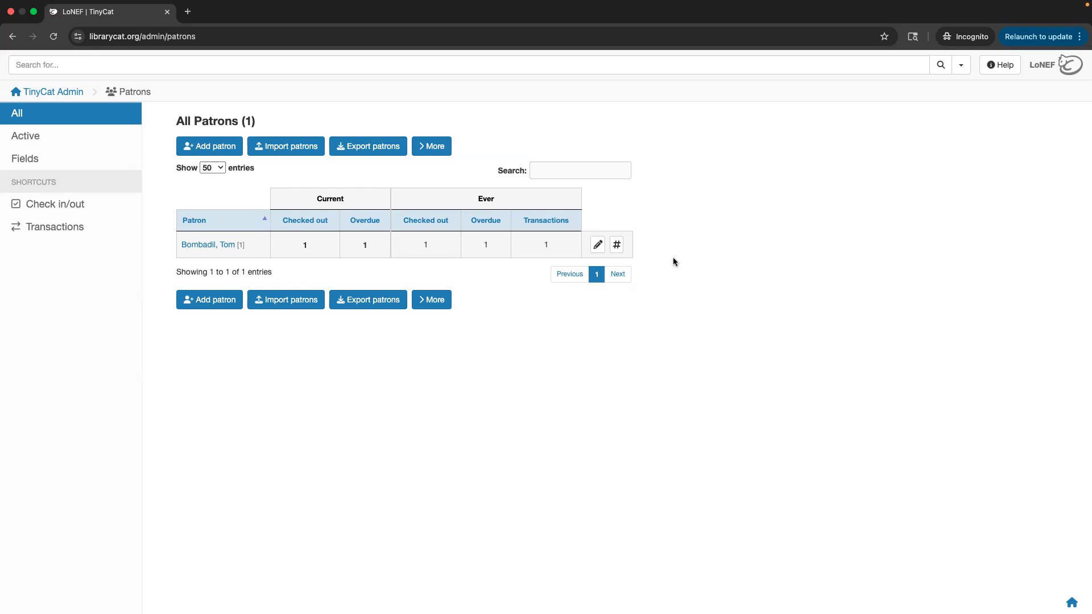
Generate a new password for the patron and dismiss the notice.
left_click(618, 245)
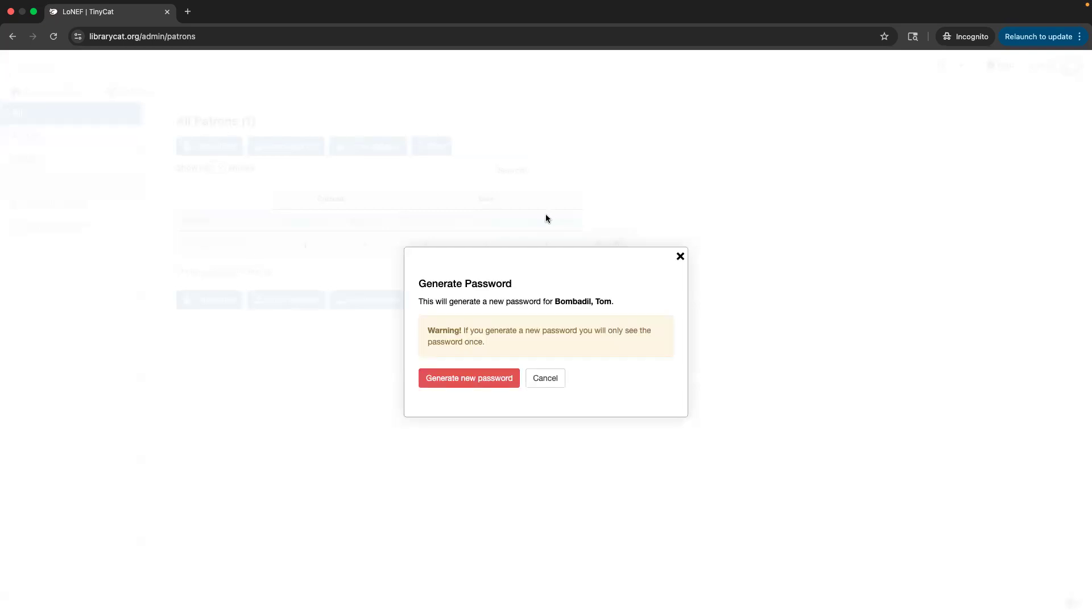
left_click(461, 380)
scroll(470, 346, "down", 2)
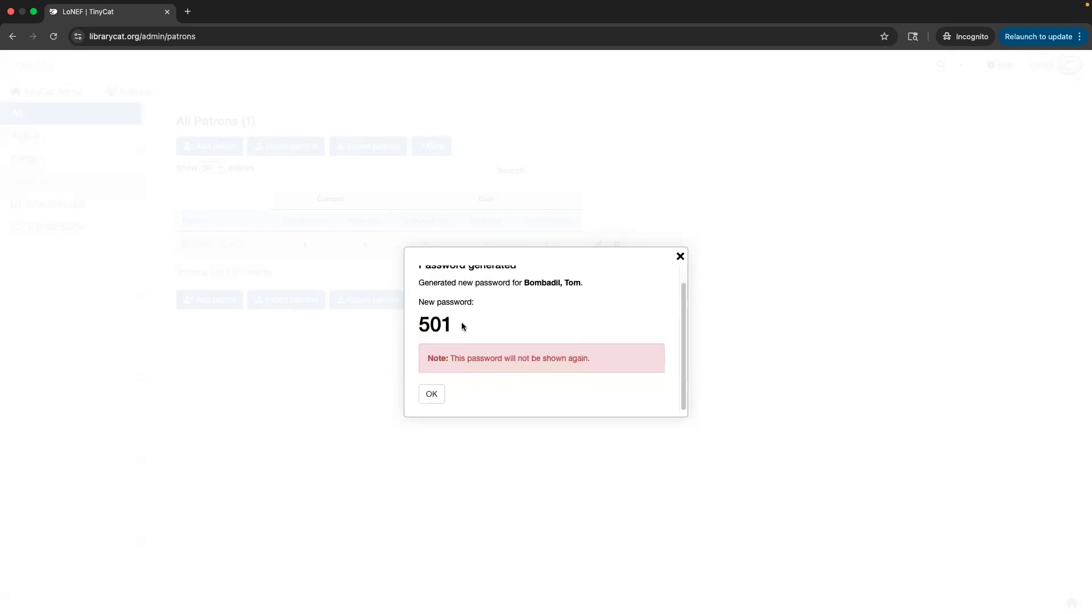
left_click_drag(462, 324, 409, 325)
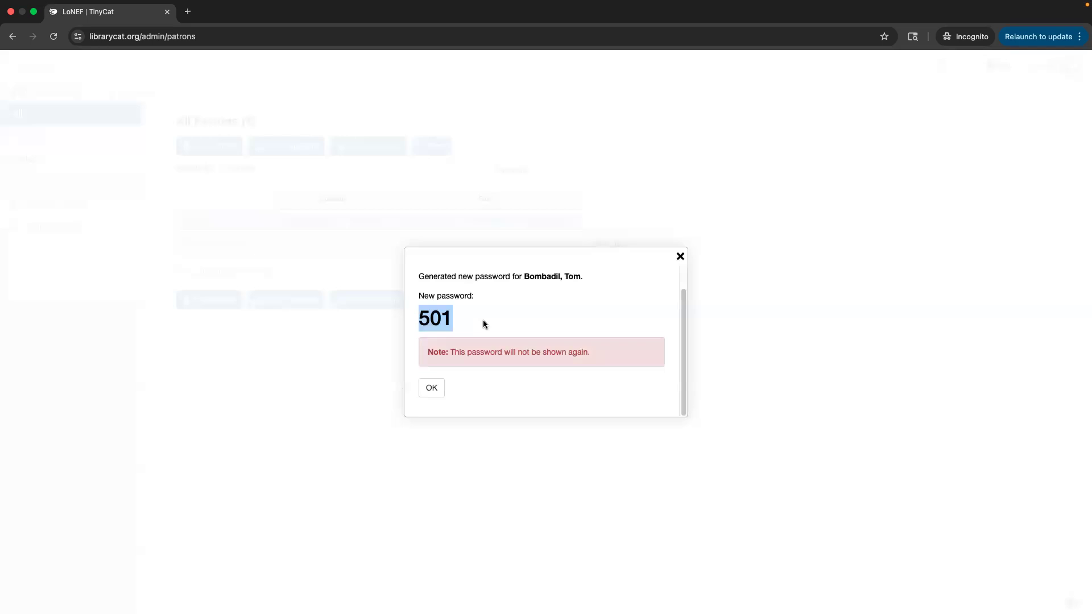
left_click(529, 349)
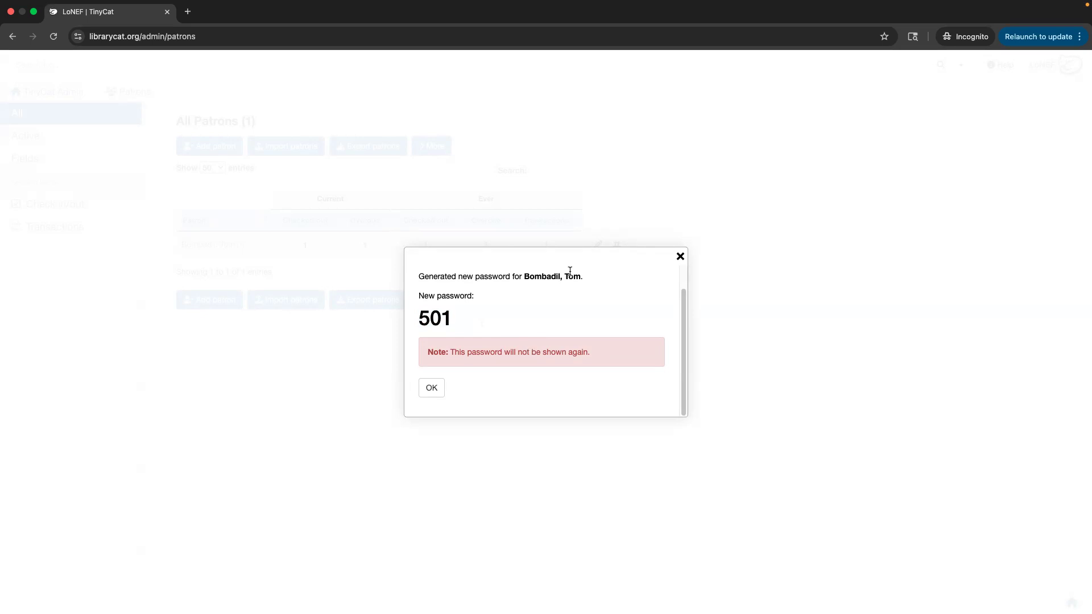
left_click(431, 388)
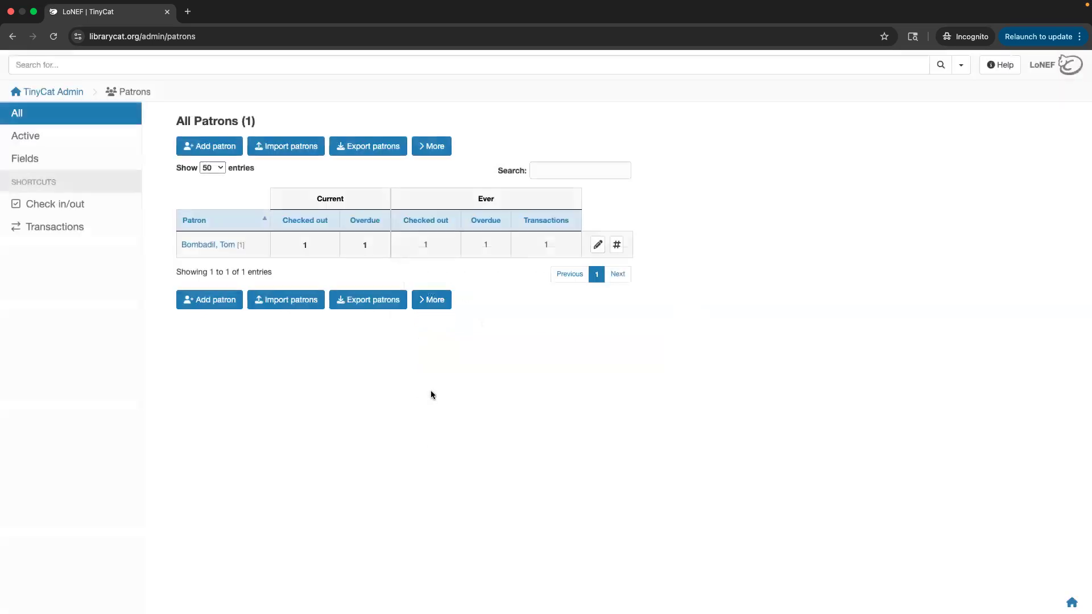
Generate another patron password, copy it, and return to the TinyCat Admin dashboard.
left_click(616, 246)
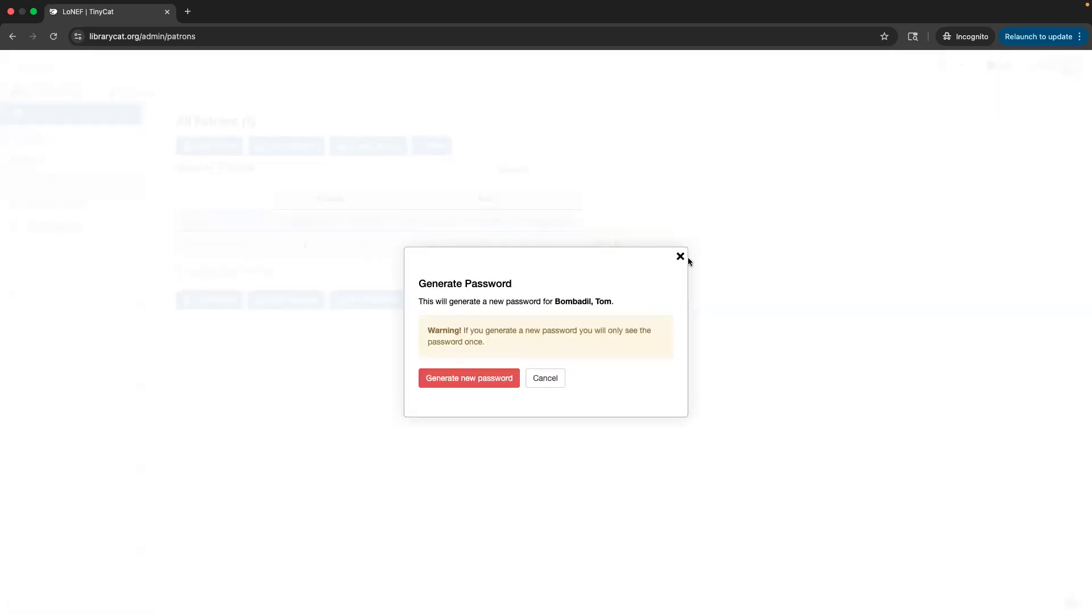
left_click(488, 380)
left_click_drag(462, 349, 414, 343)
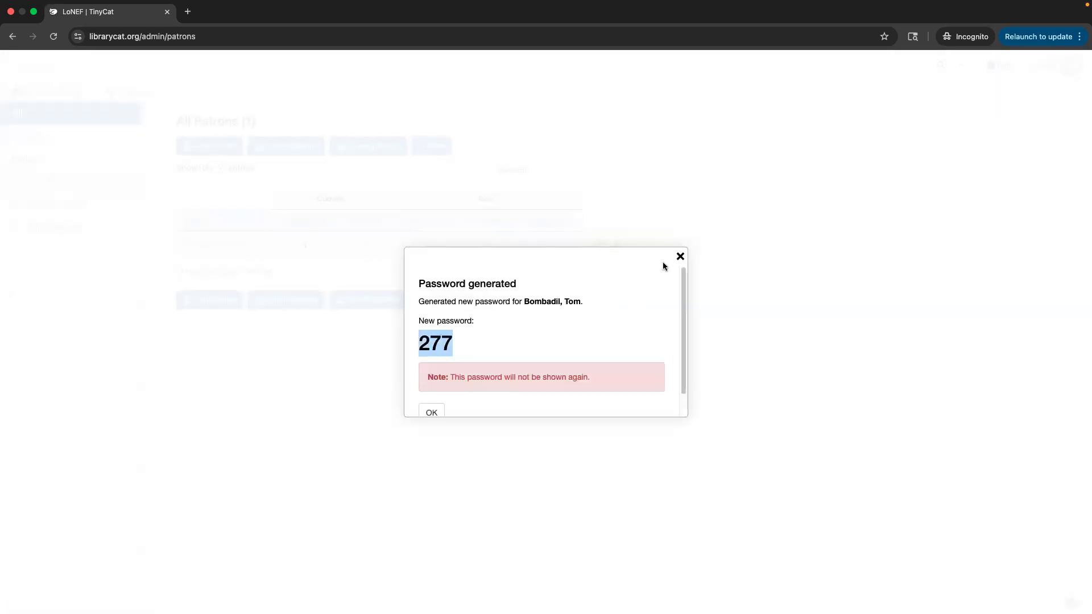
left_click(681, 256)
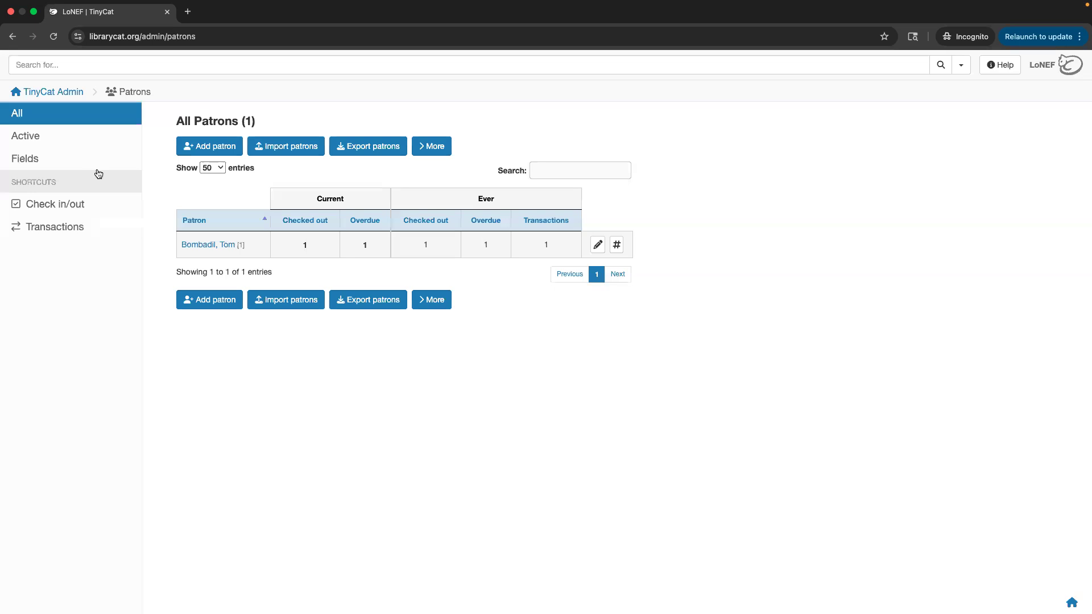
left_click(53, 91)
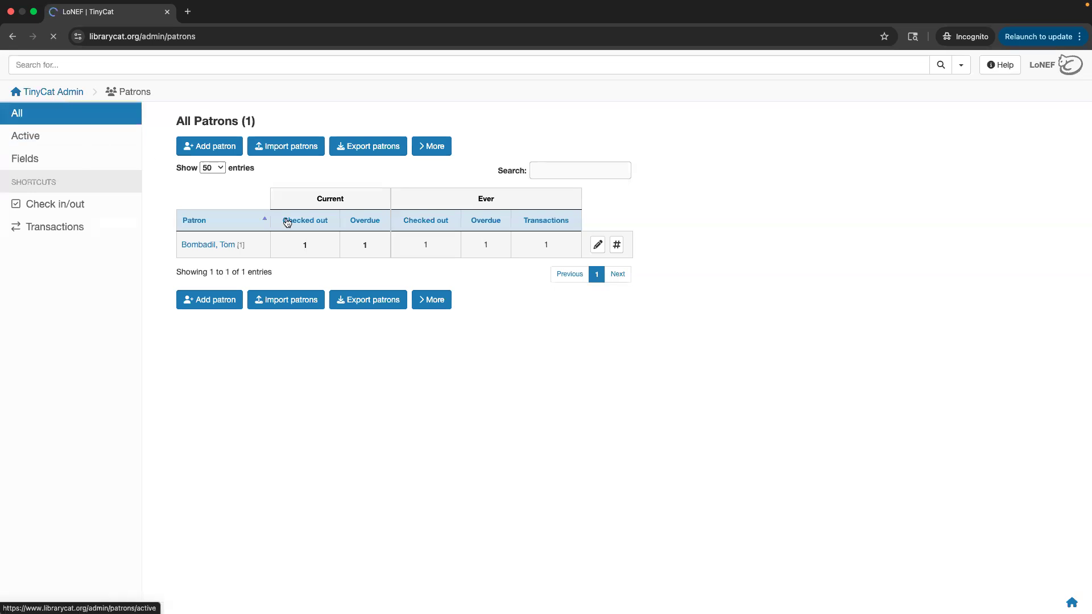
Show all transactions, search 'resource', and tick the Buying the Wind row.
left_click(422, 219)
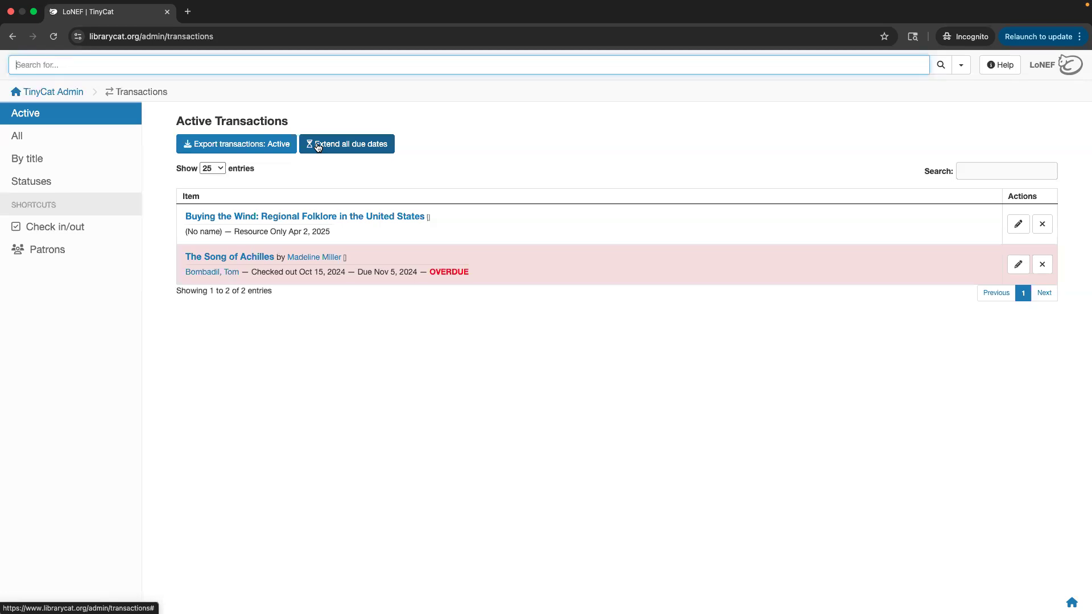
left_click(98, 135)
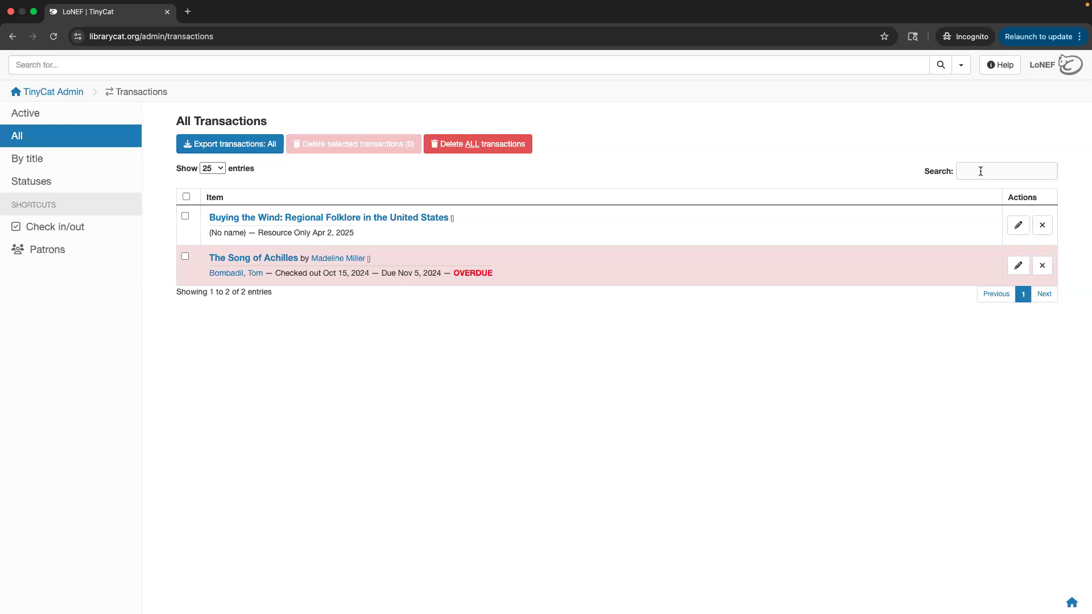
left_click(981, 171)
type("tom")
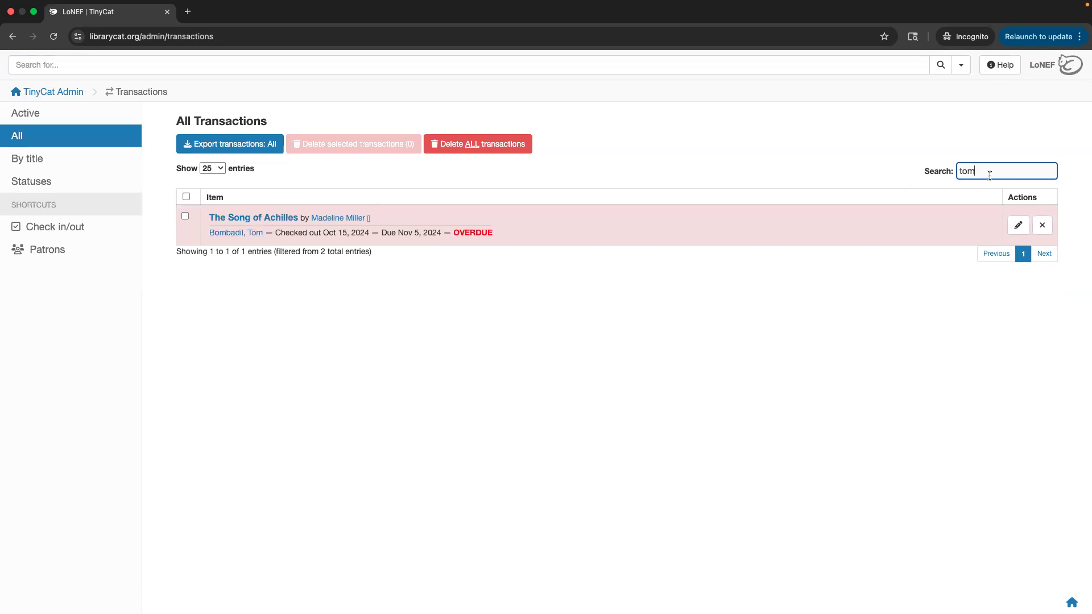
key("super+a")
type("resource")
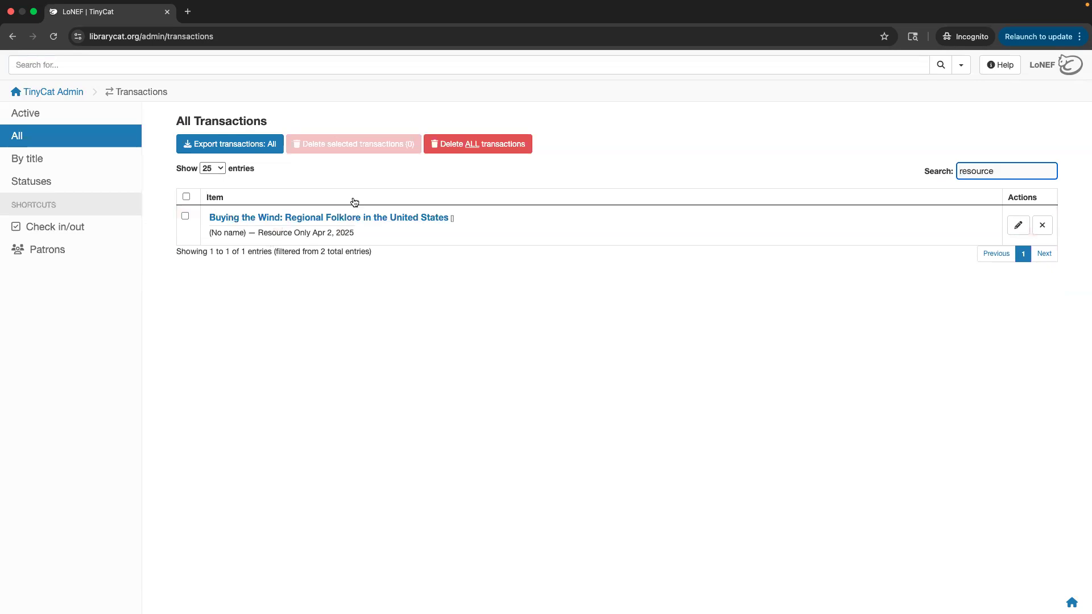
left_click(185, 216)
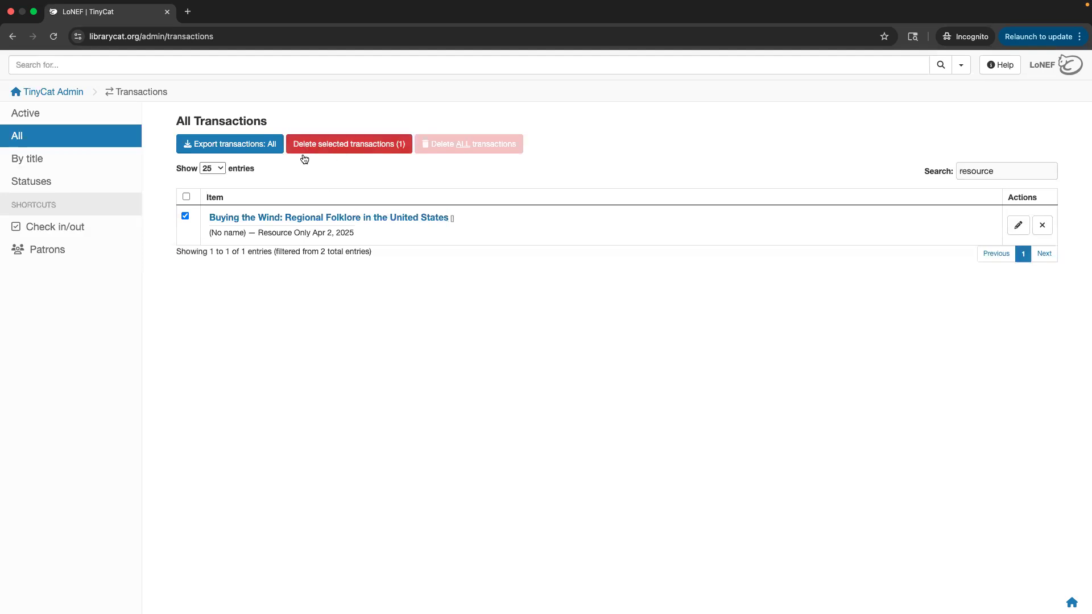
Select all transactions, view the By title and Statuses summaries, then return to the dashboard.
left_click(186, 196)
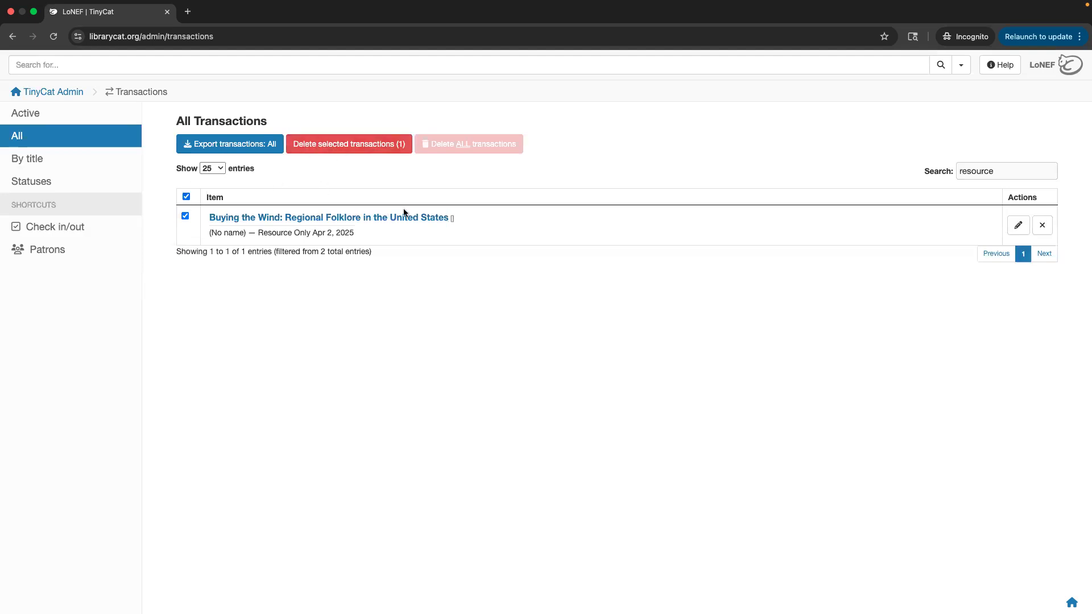
left_click(50, 169)
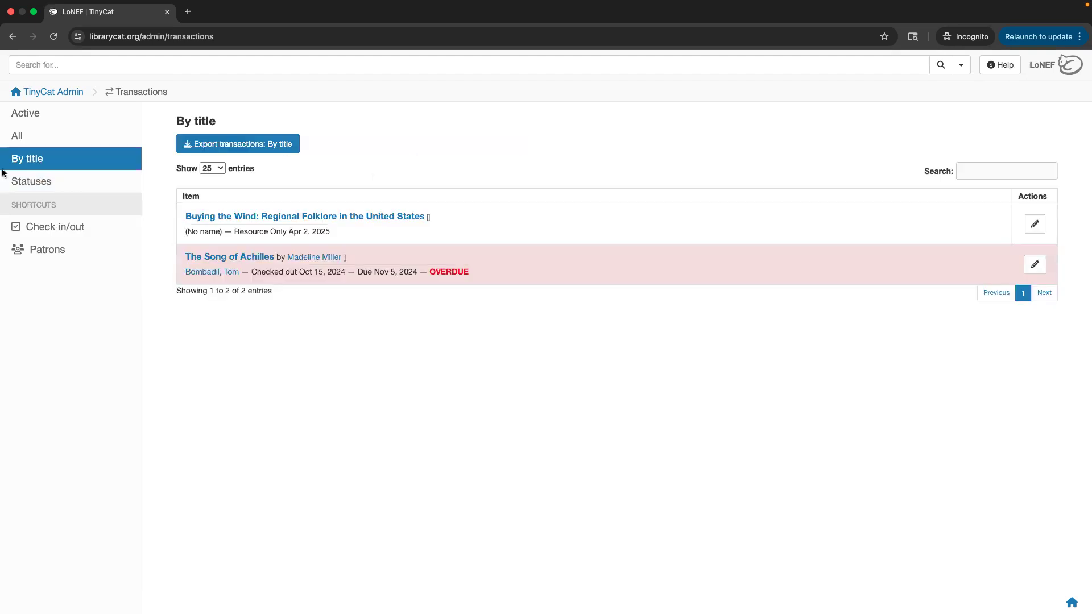
left_click(30, 183)
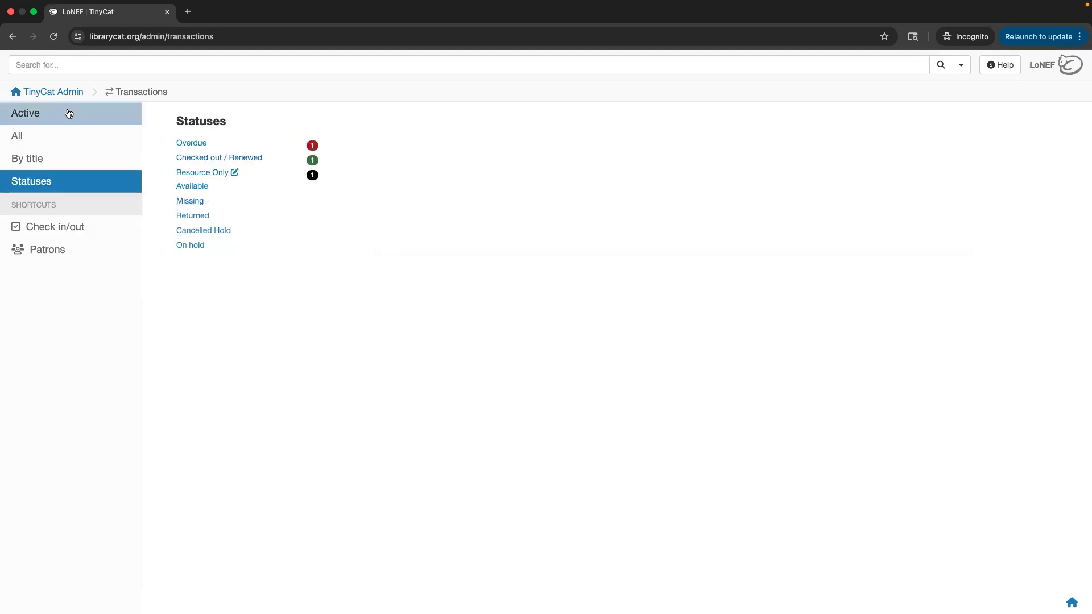
left_click(56, 96)
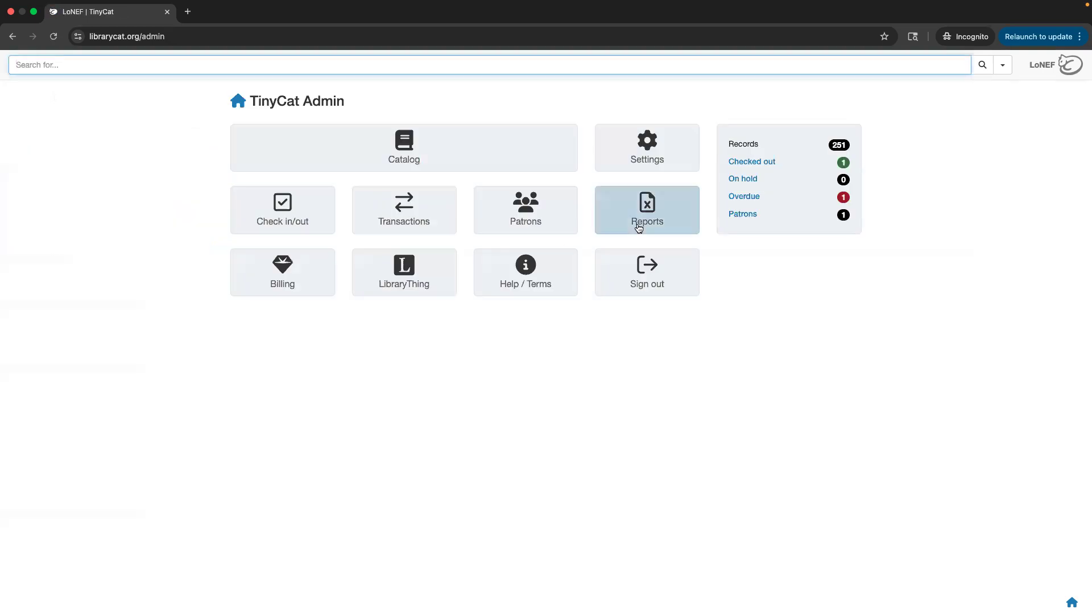
Review All transactions and Statuses, then reopen Active Transactions from the dashboard.
left_click(412, 214)
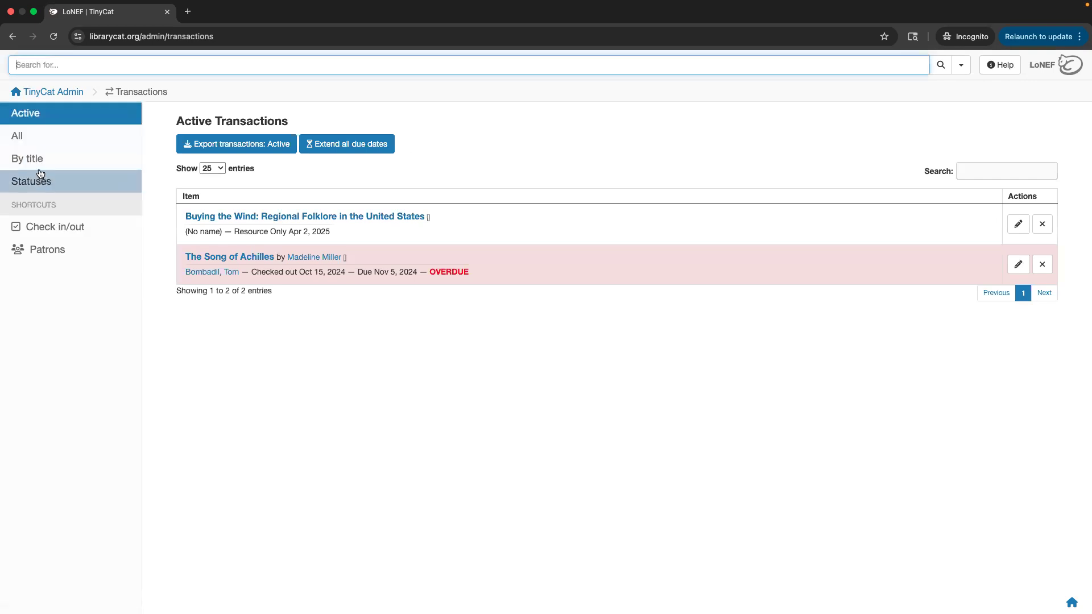
left_click(54, 142)
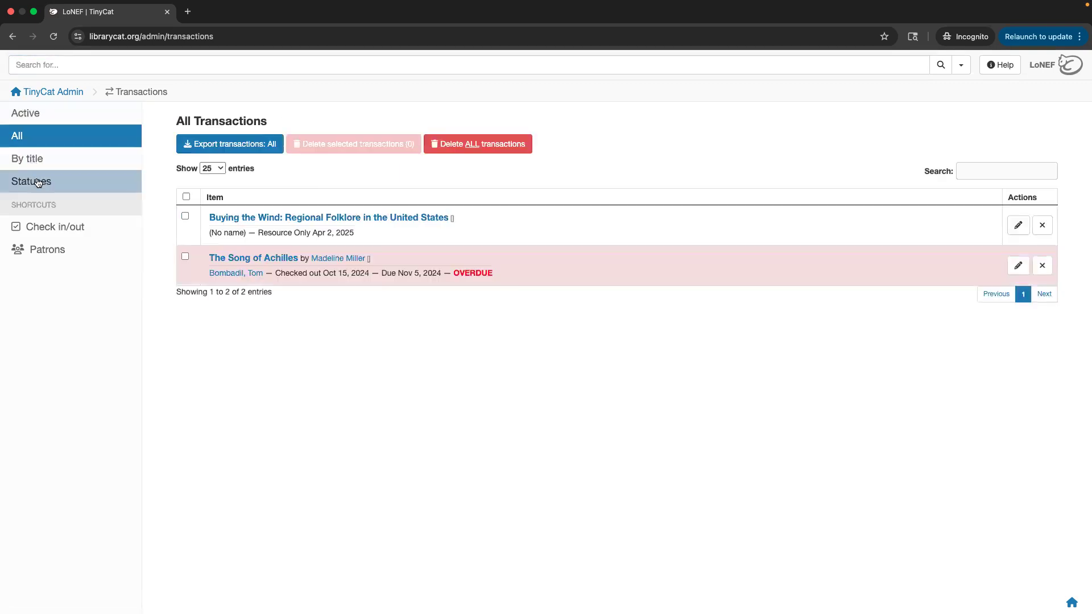
left_click(38, 182)
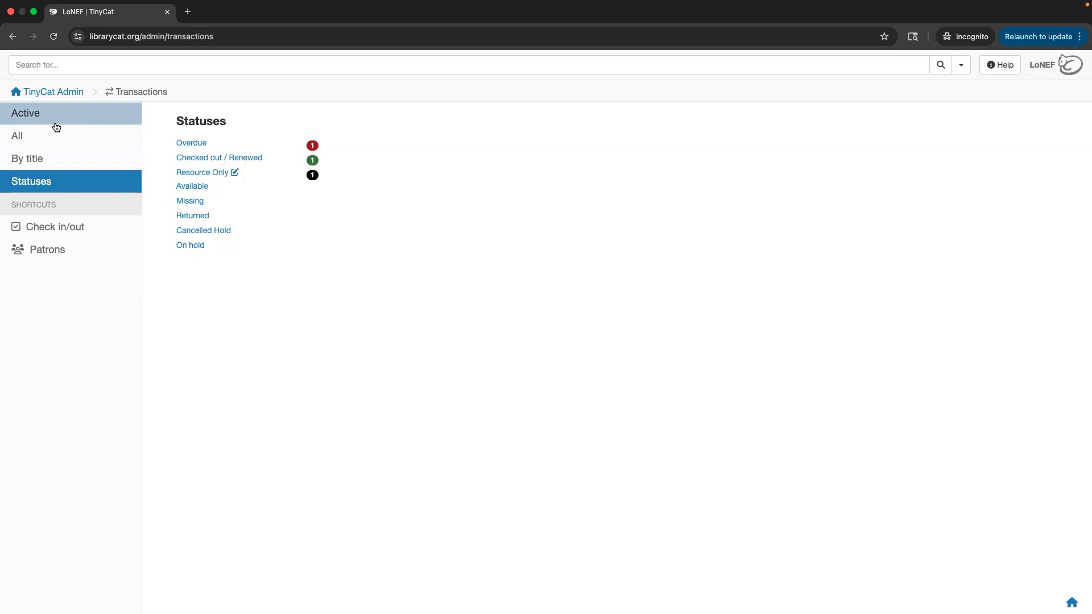
left_click(51, 92)
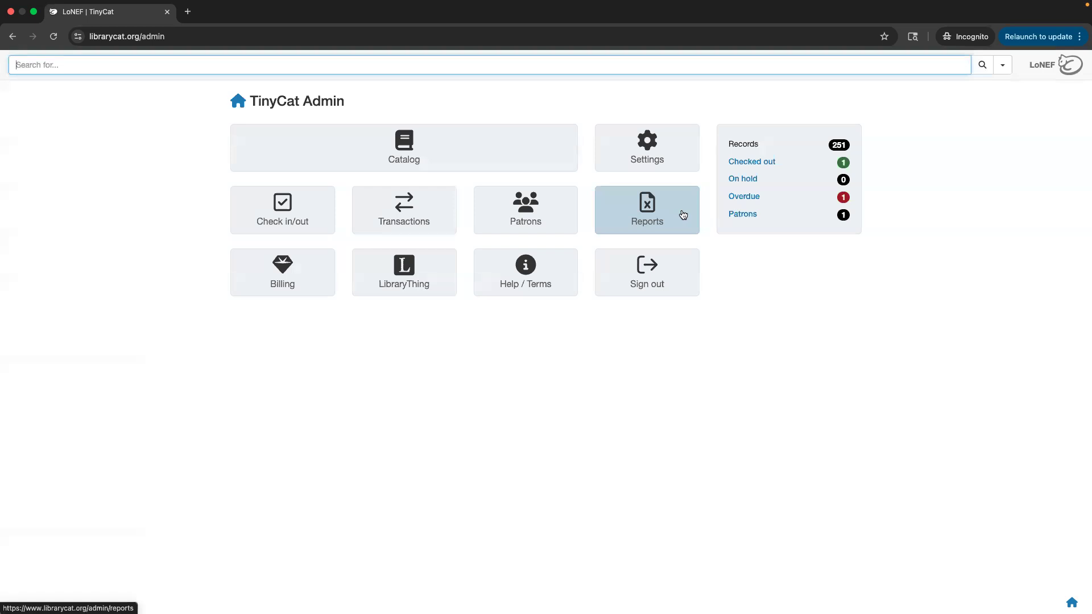
left_click(371, 206)
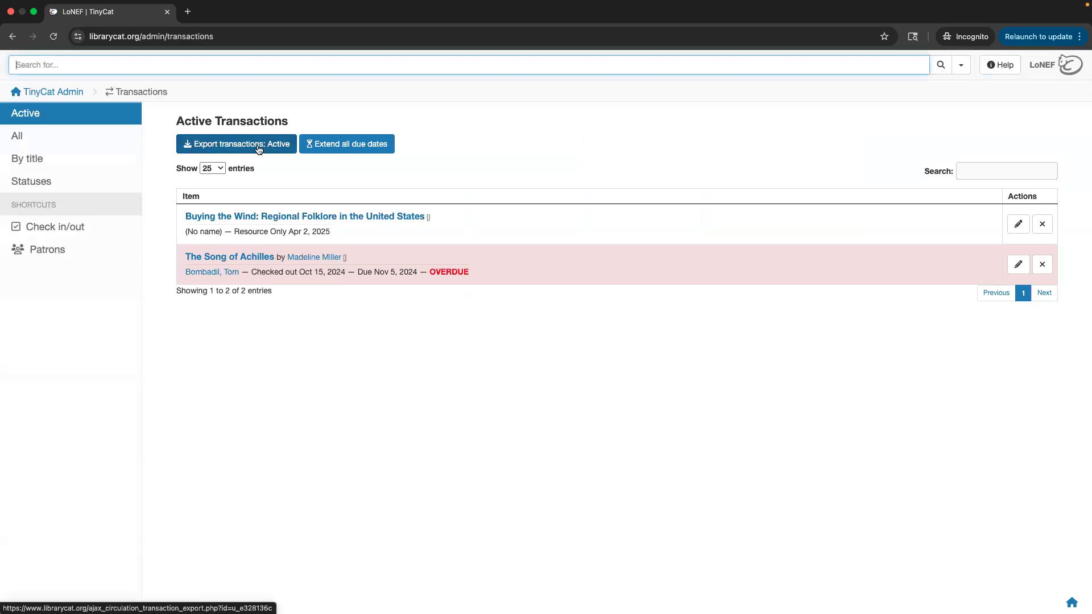
Glance at Patron Reports, then open the LibraryThing Links page from the dashboard.
left_click(13, 38)
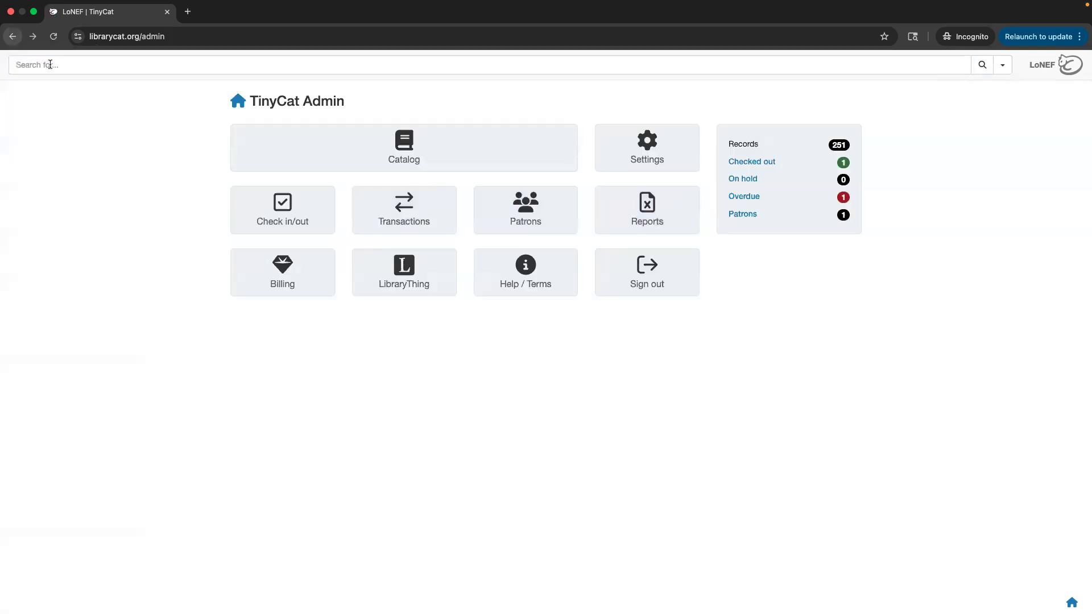
left_click(652, 225)
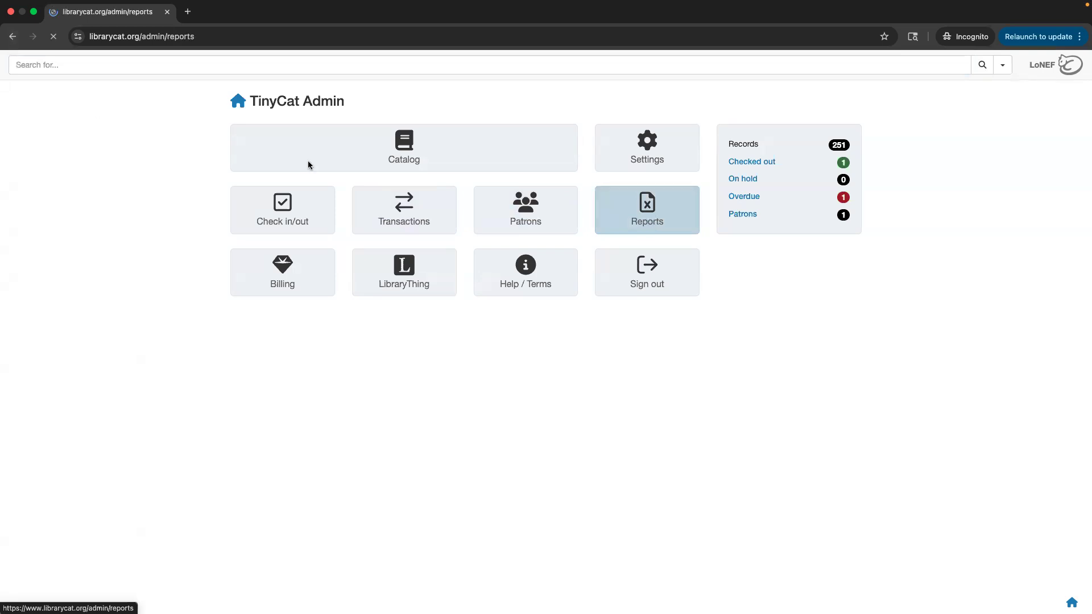
left_click(46, 138)
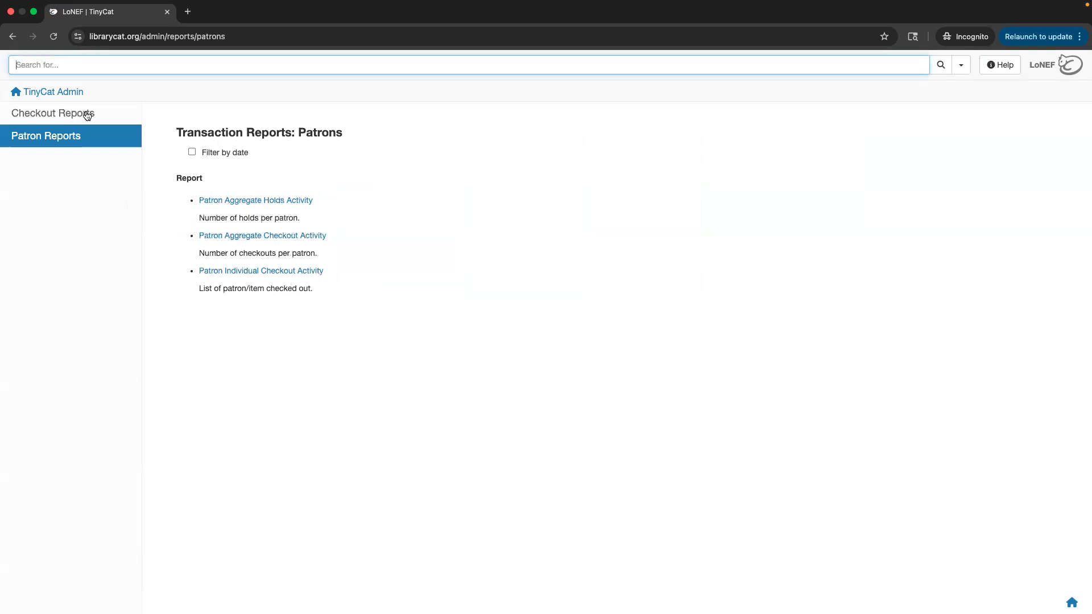
left_click(62, 98)
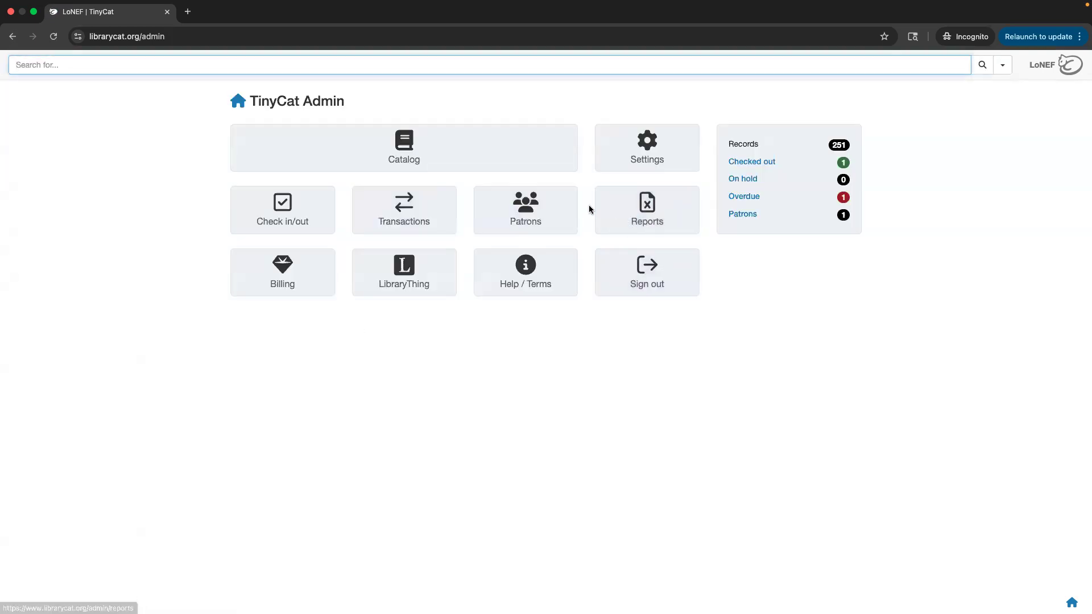
left_click(397, 284)
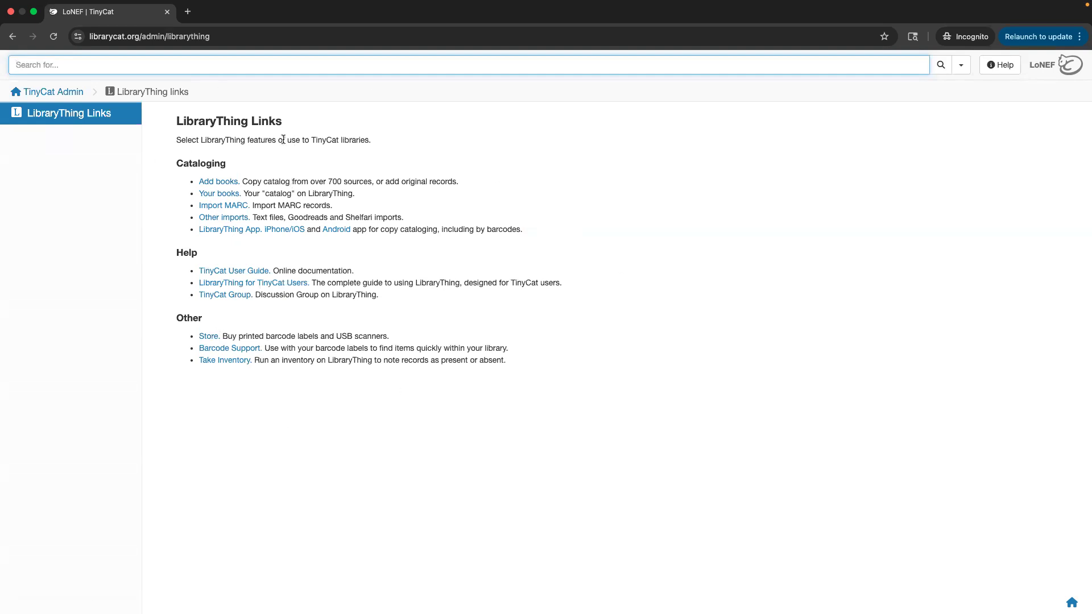
Go back to the TinyCat Admin dashboard, reload /admin/, and leave full-screen mode.
left_click(70, 93)
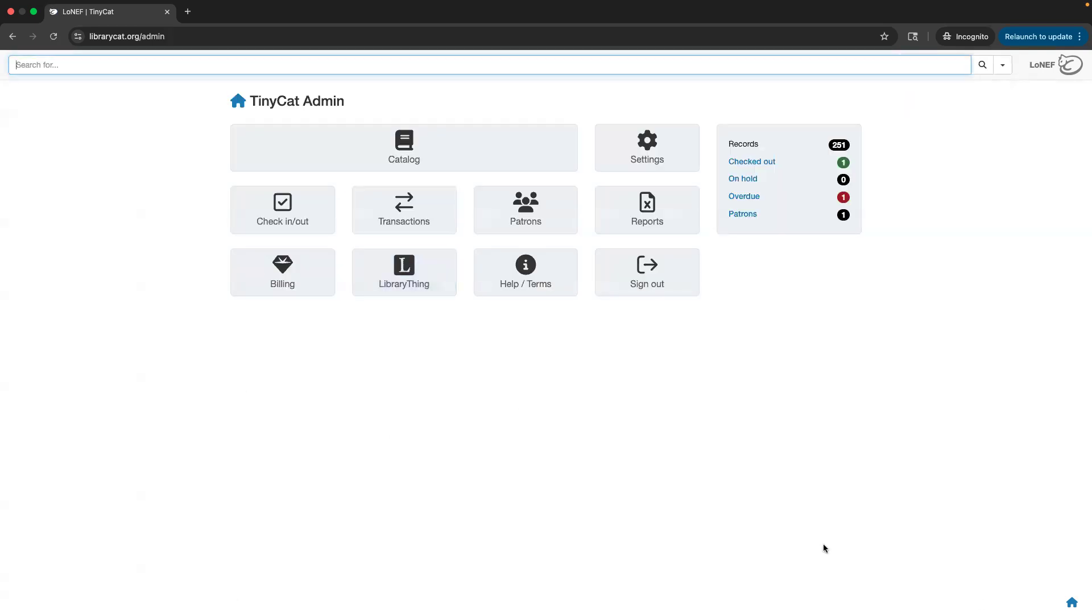
left_click(1071, 602)
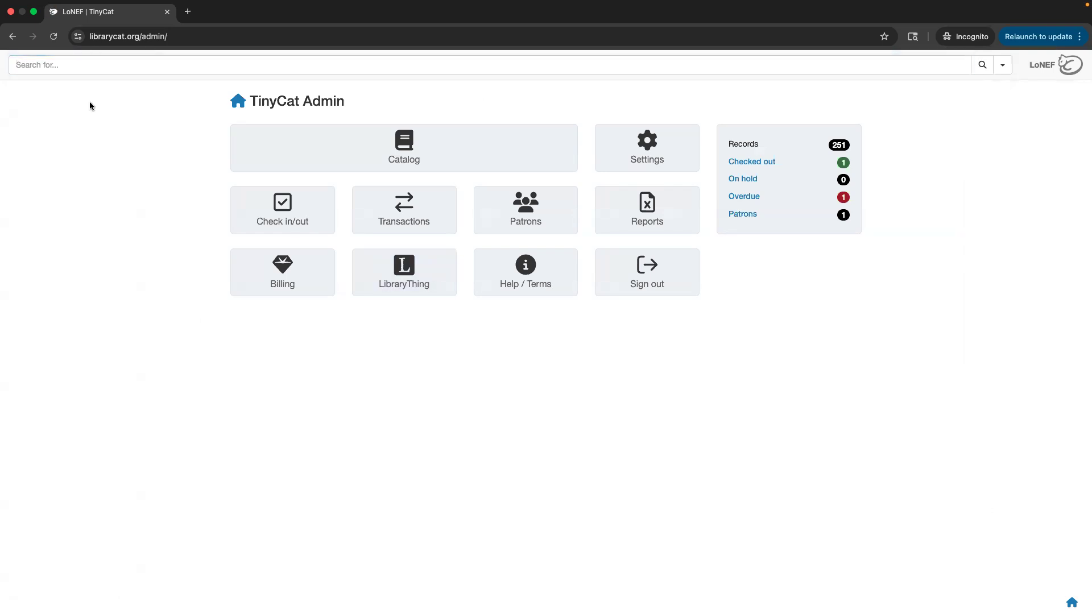
key("ctrl+super+f")
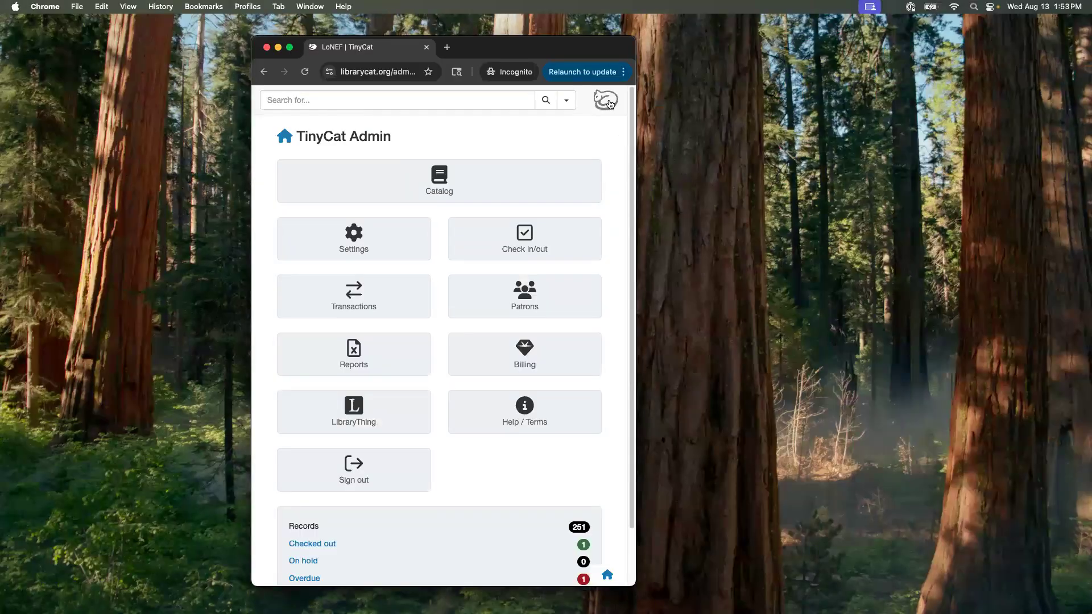
Open the Library of New England Folklore public homepage and resize the browser wider and shorter.
left_click(606, 100)
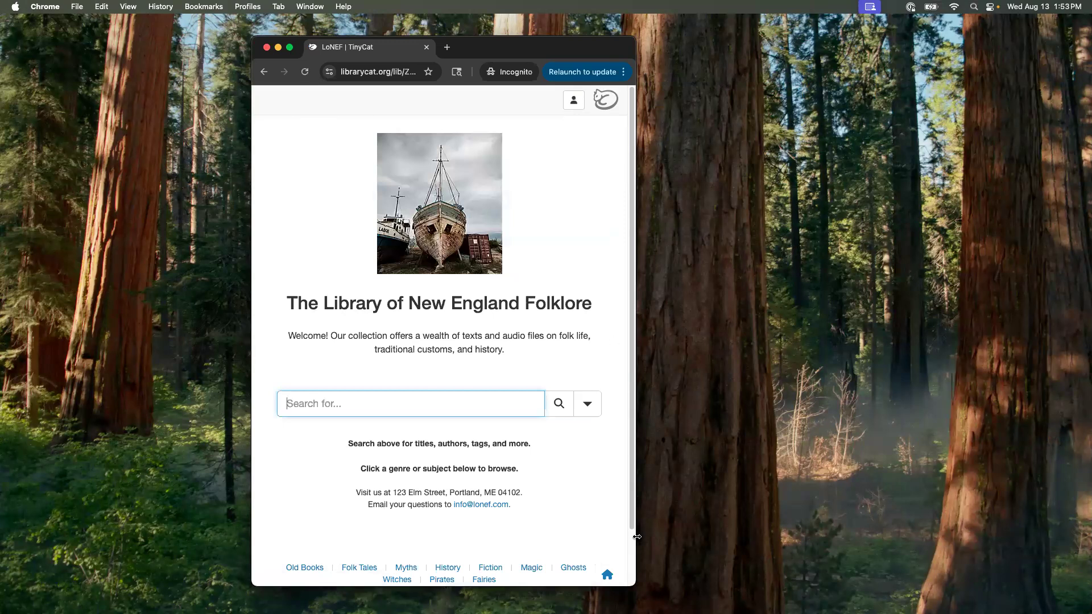
left_click_drag(637, 537, 1042, 537)
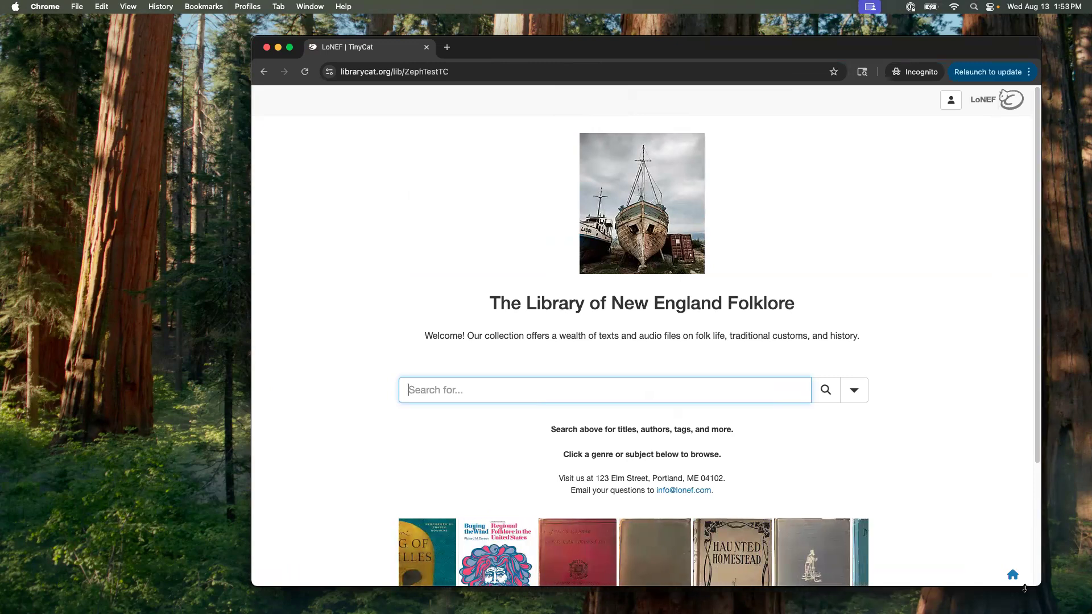
left_click_drag(1025, 588, 1024, 597)
scroll(945, 522, "down", 5)
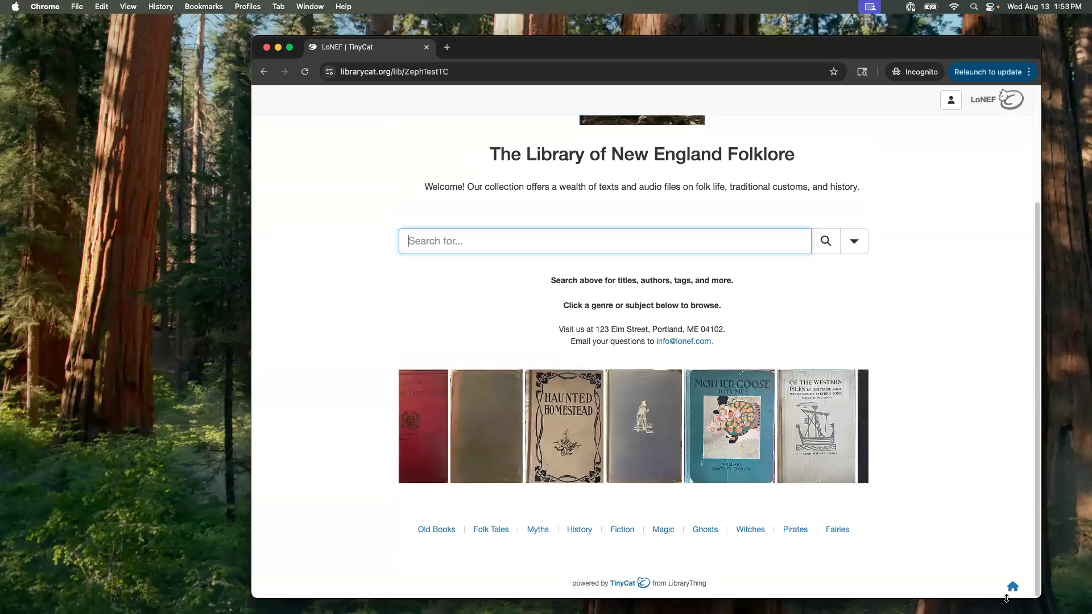
left_click_drag(1006, 598, 969, 502)
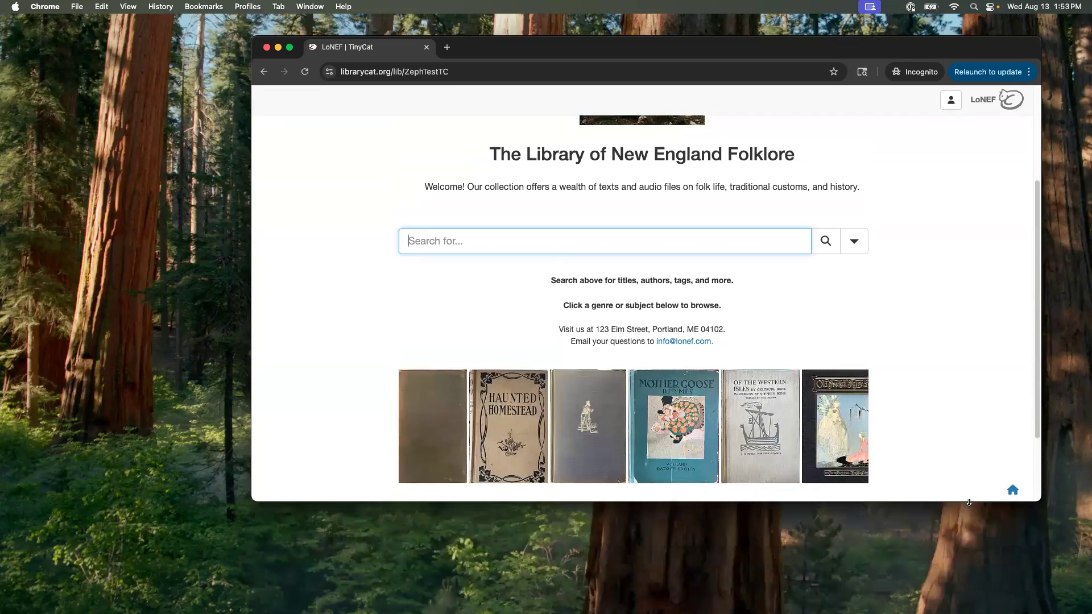
Check the homepage at a narrow window width, then show it full screen.
left_click_drag(1041, 500, 536, 532)
scroll(420, 374, "down", 5)
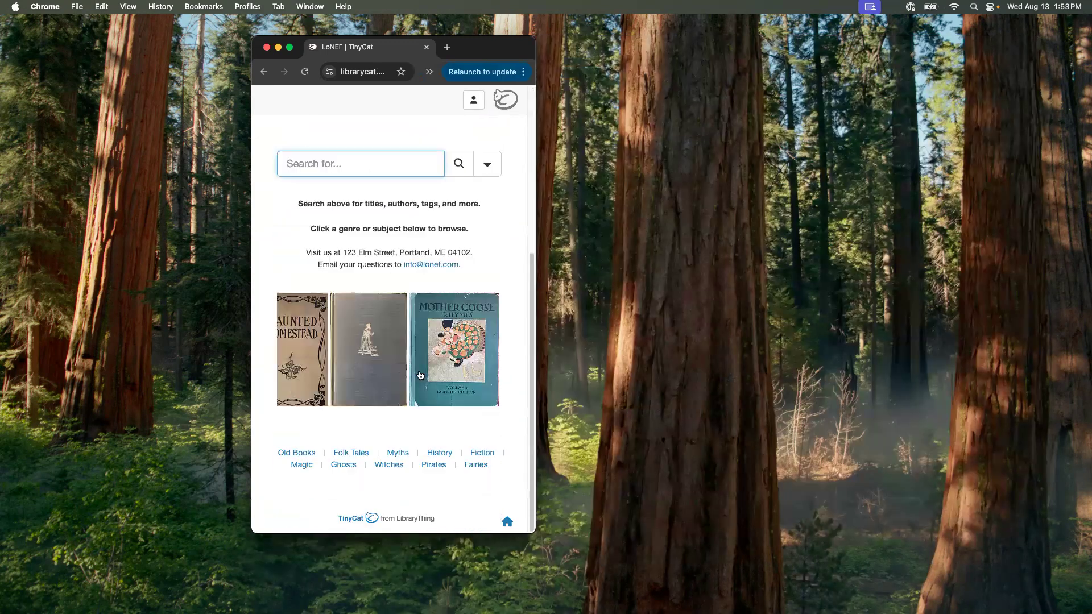
scroll(468, 416, "up", 1)
left_click_drag(535, 432, 980, 455)
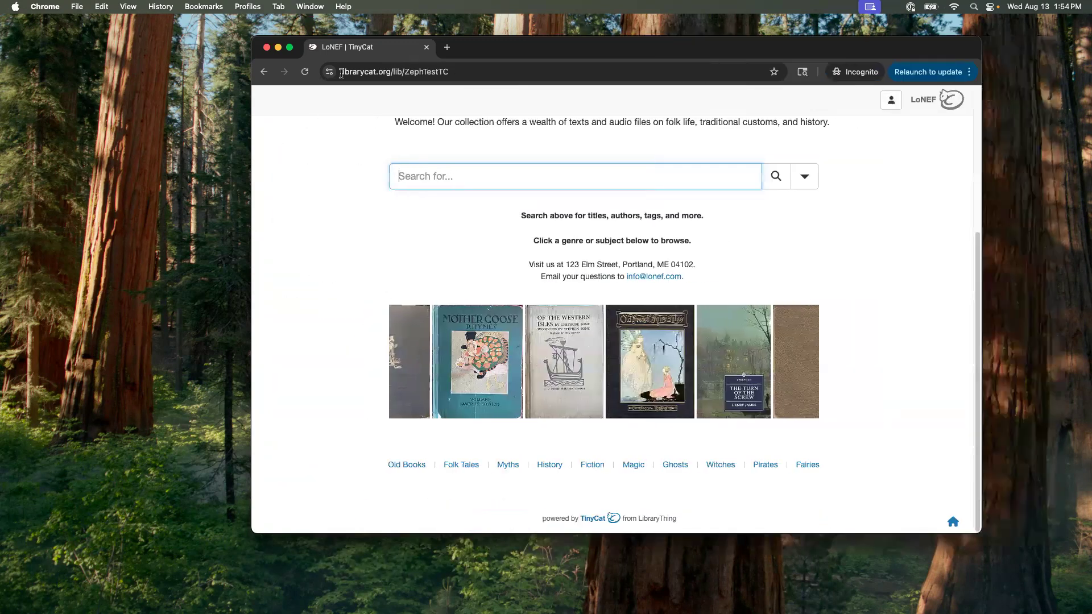
left_click(290, 49)
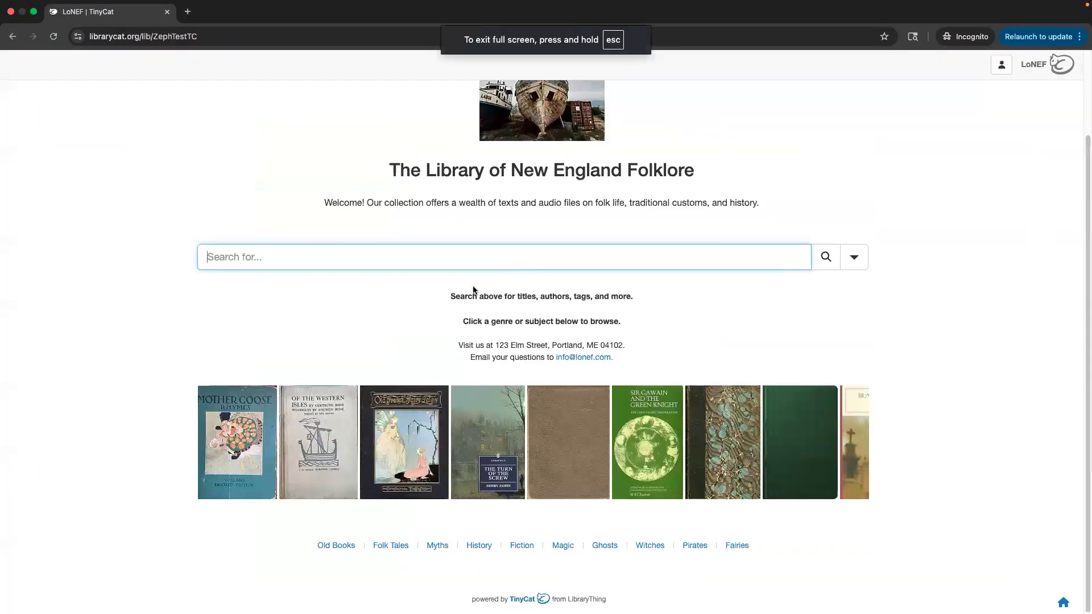
left_click(108, 177)
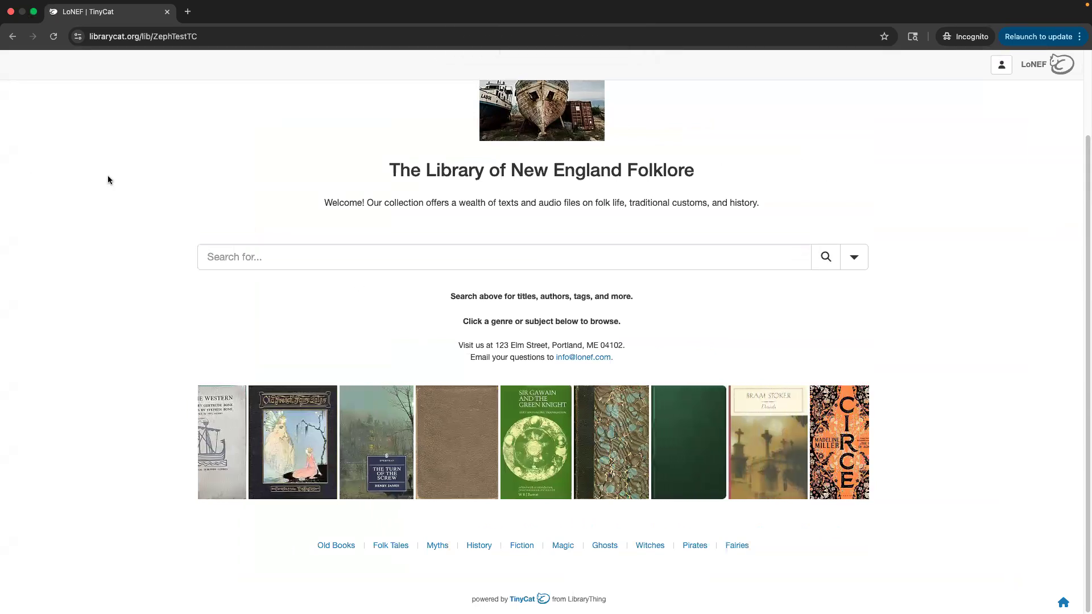